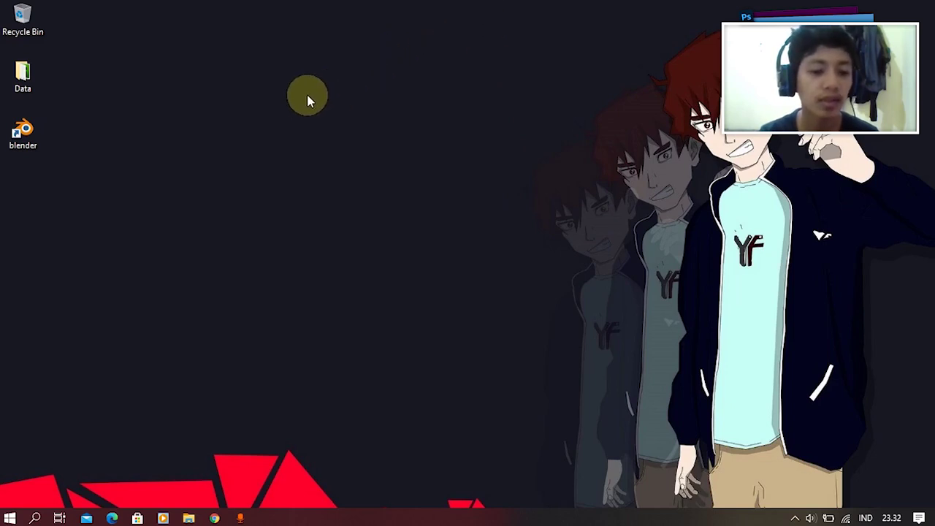
Launch Blender and delete the default cube from the new scene.
{"action": "double_click", "coordinate": [23, 133]}
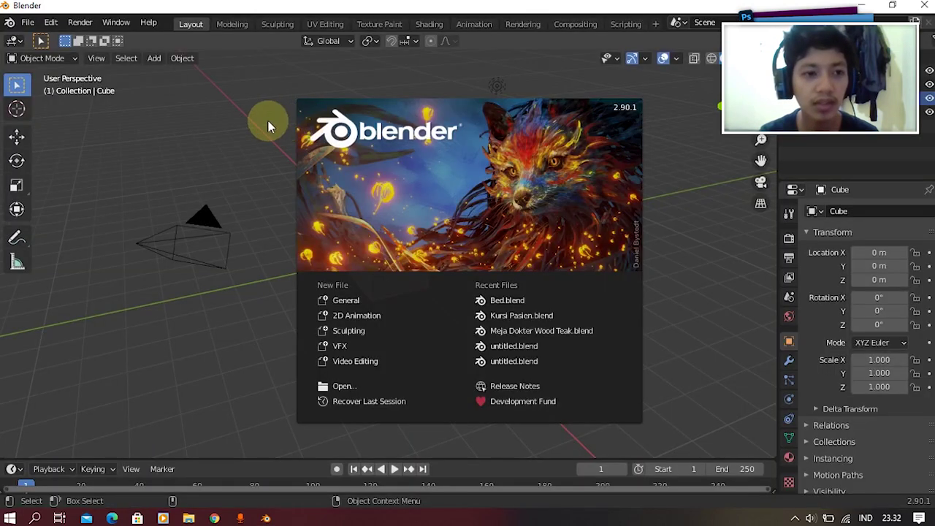
{"action": "left_click", "coordinate": [266, 122]}
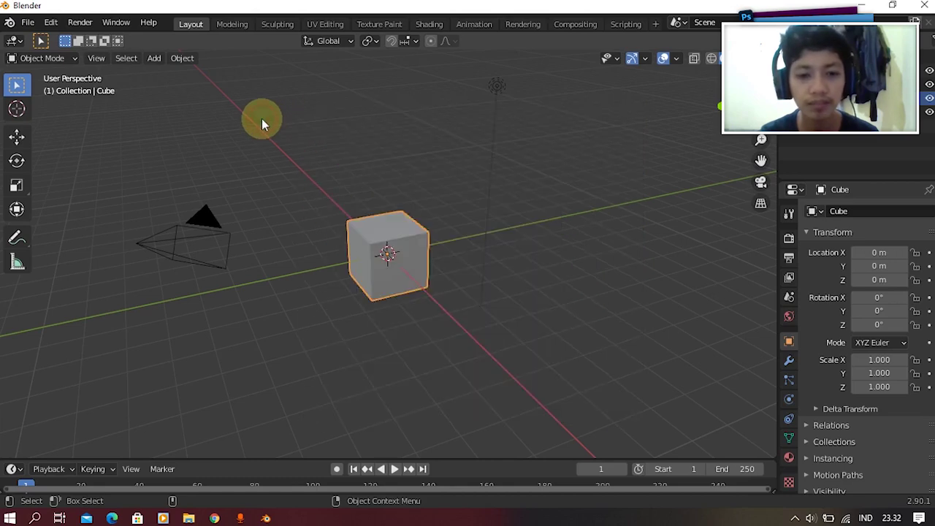
{"action": "left_click", "coordinate": [333, 124]}
{"action": "middle_click_drag", "start_coordinate": [368, 165], "coordinate": [316, 193]}
{"action": "left_click", "coordinate": [367, 218]}
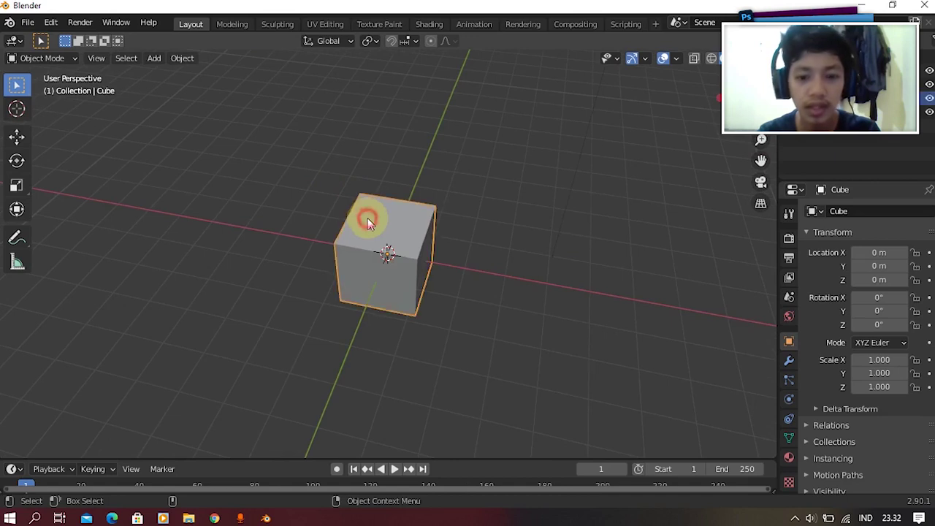
{"action": "key", "text": "Delete"}
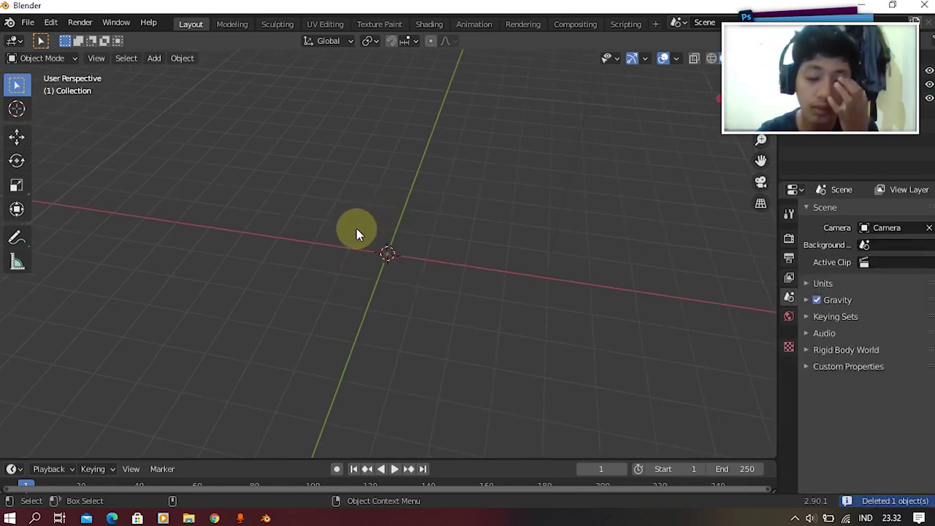
Bring the gas cylinder picture images (9).jpg from the Pictures folder into the 3D viewport as a reference image.
{"action": "middle_click_drag", "start_coordinate": [378, 214], "coordinate": [414, 215]}
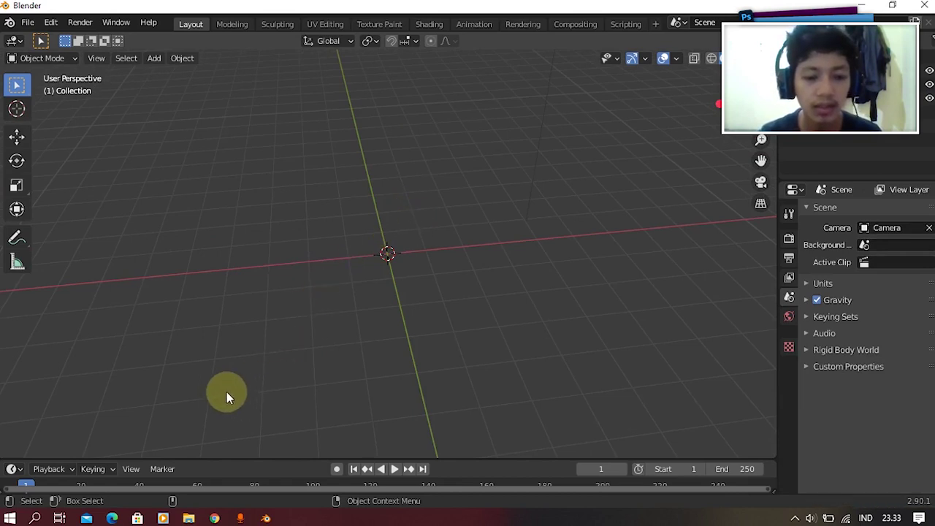
{"action": "middle_click_drag", "start_coordinate": [252, 362], "coordinate": [217, 436]}
{"action": "left_click", "coordinate": [188, 518]}
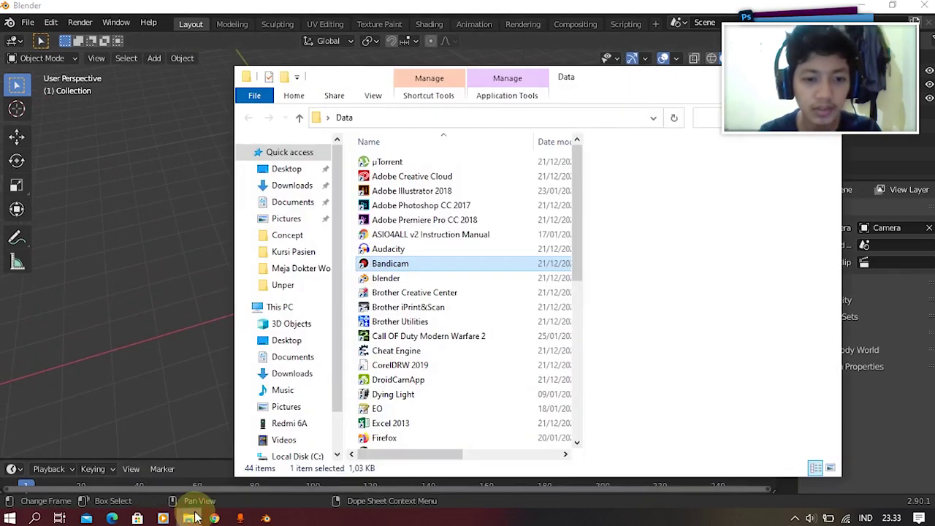
{"action": "left_click", "coordinate": [273, 407]}
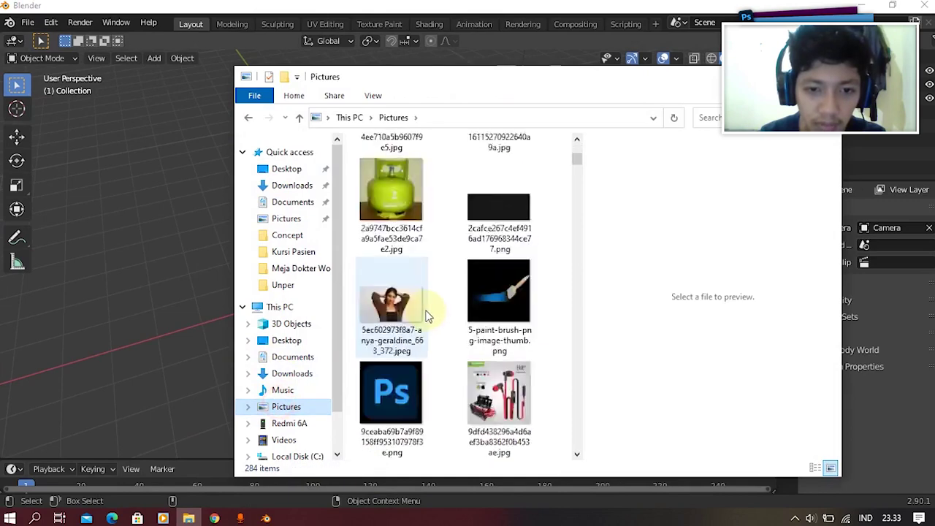
{"action": "scroll", "coordinate": [428, 316], "scroll_direction": "down", "scroll_amount": 10}
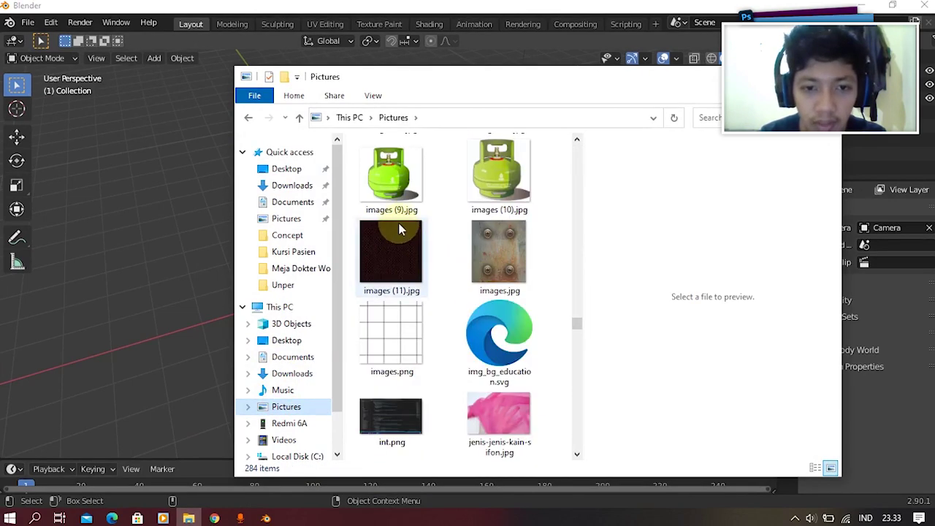
{"action": "left_click", "coordinate": [393, 189]}
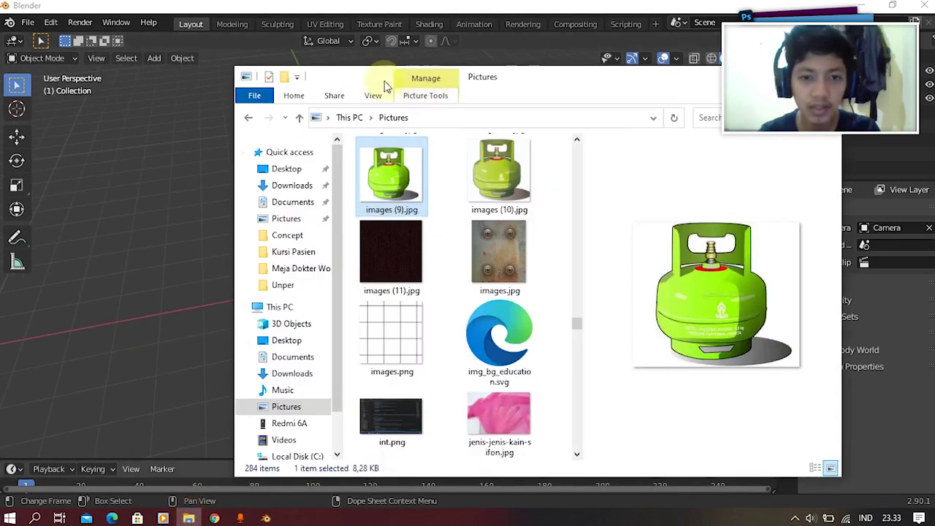
{"action": "left_click_drag", "start_coordinate": [371, 81], "coordinate": [491, 81]}
{"action": "left_click_drag", "start_coordinate": [500, 169], "coordinate": [281, 186]}
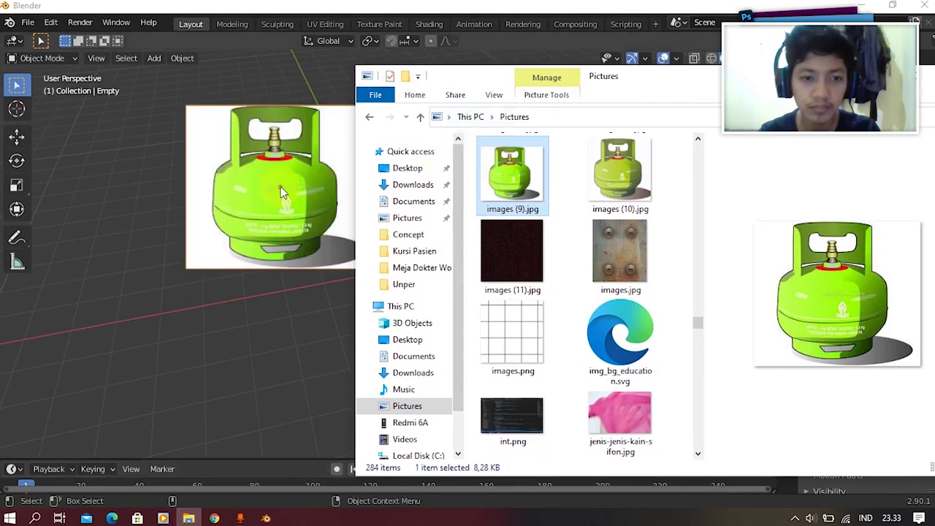
{"action": "left_click", "coordinate": [153, 175]}
Reset the reference image's X, Y and Z rotation to 0°.
{"action": "middle_click_drag", "start_coordinate": [375, 162], "coordinate": [234, 151]}
{"action": "left_click", "coordinate": [415, 183]}
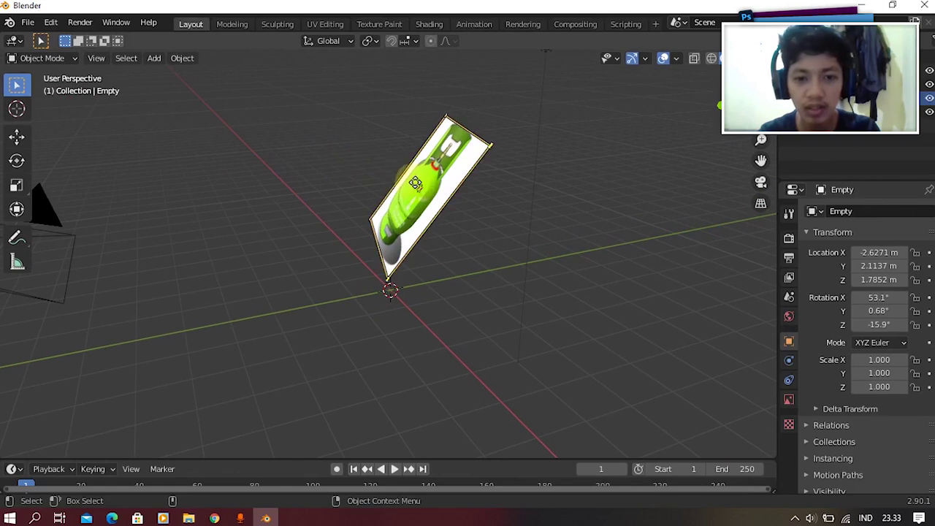
{"action": "left_click", "coordinate": [588, 212]}
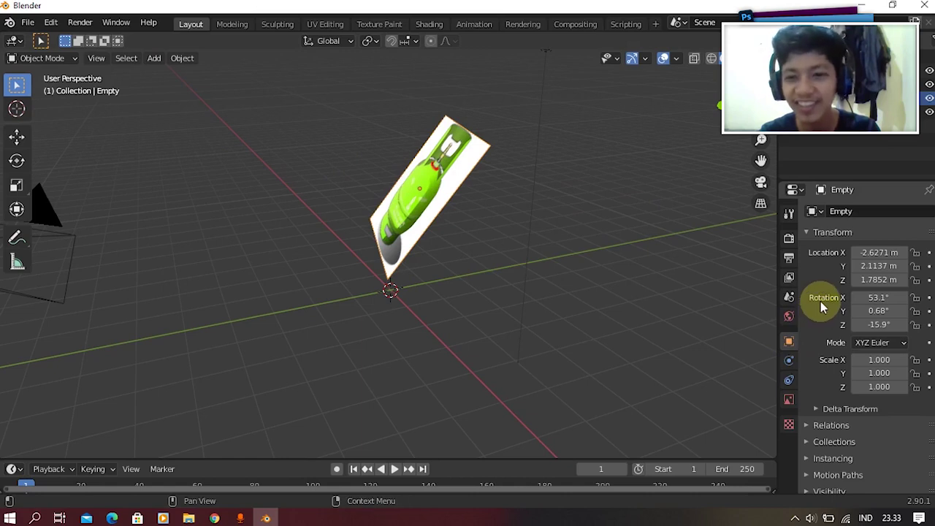
{"action": "left_click", "coordinate": [789, 343]}
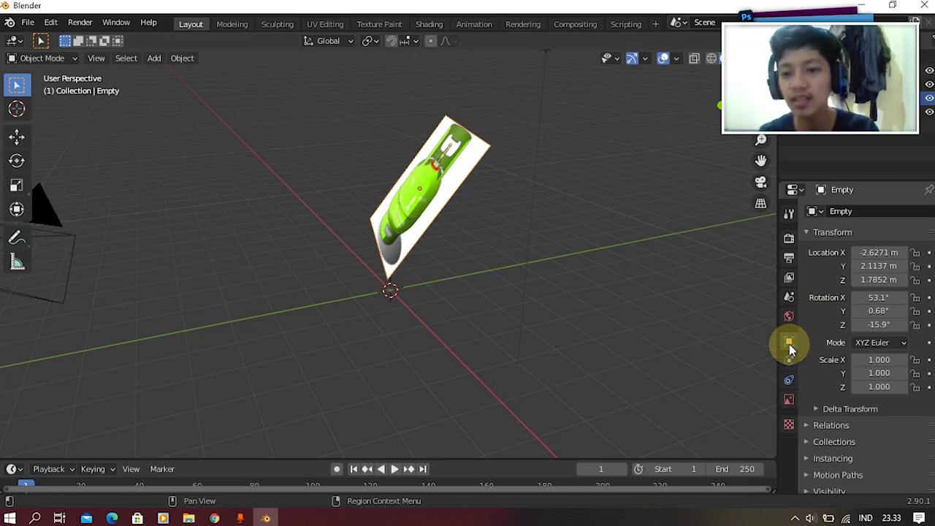
{"action": "left_click", "coordinate": [873, 297]}
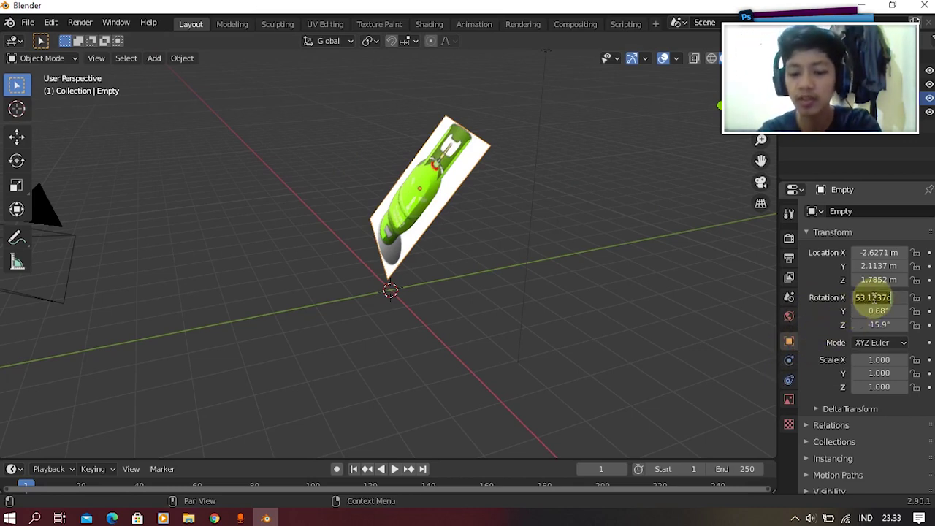
{"action": "type", "text": "0"}
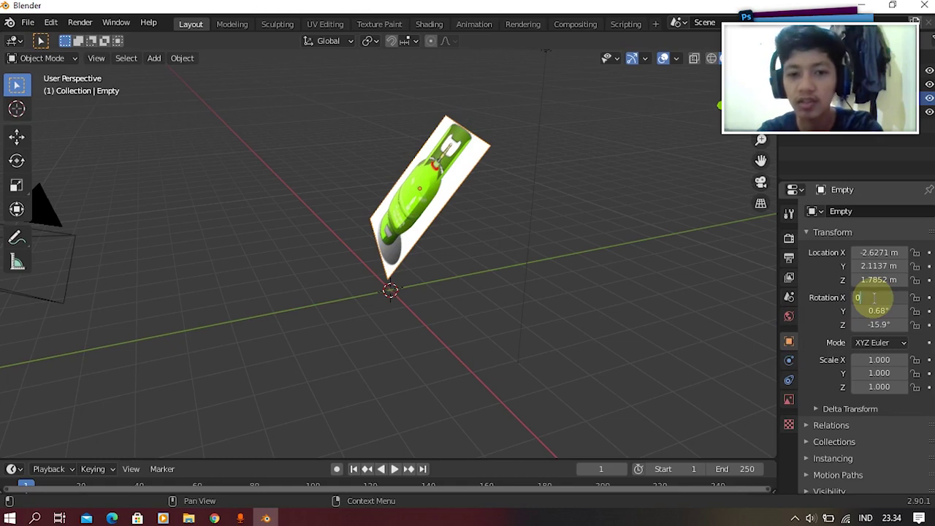
{"action": "key", "text": "Tab"}
{"action": "type", "text": "0"}
{"action": "key", "text": "Return"}
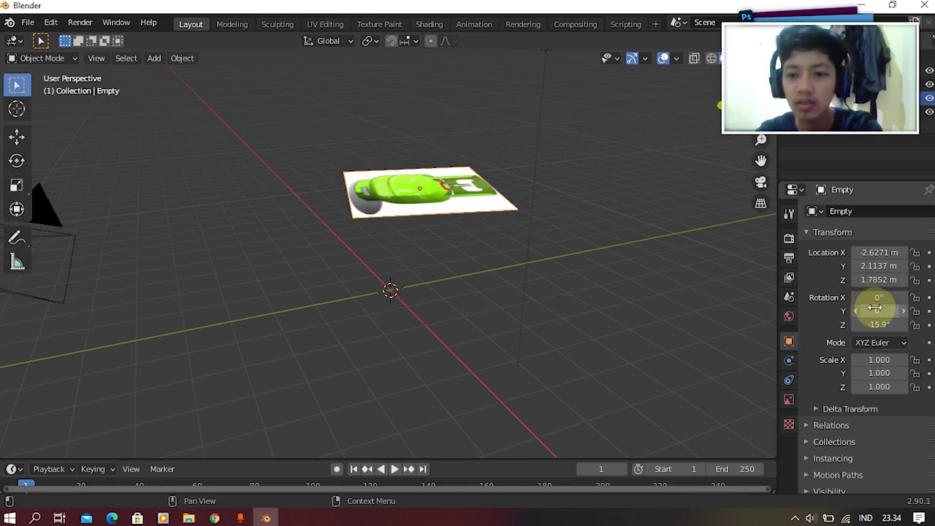
{"action": "left_click", "coordinate": [870, 323]}
{"action": "type", "text": "0"}
{"action": "key", "text": "Return"}
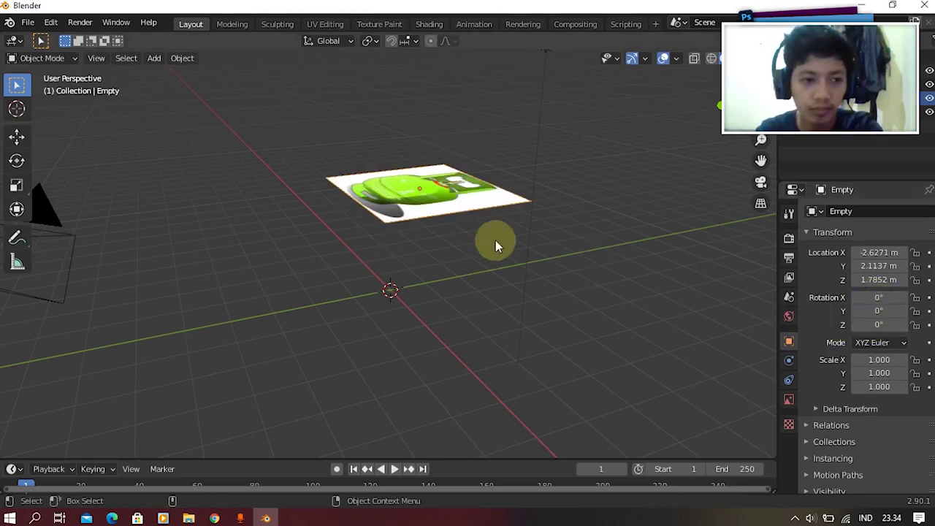
Stand the reference image upright by setting its X rotation to 90°.
{"action": "left_click", "coordinate": [29, 161]}
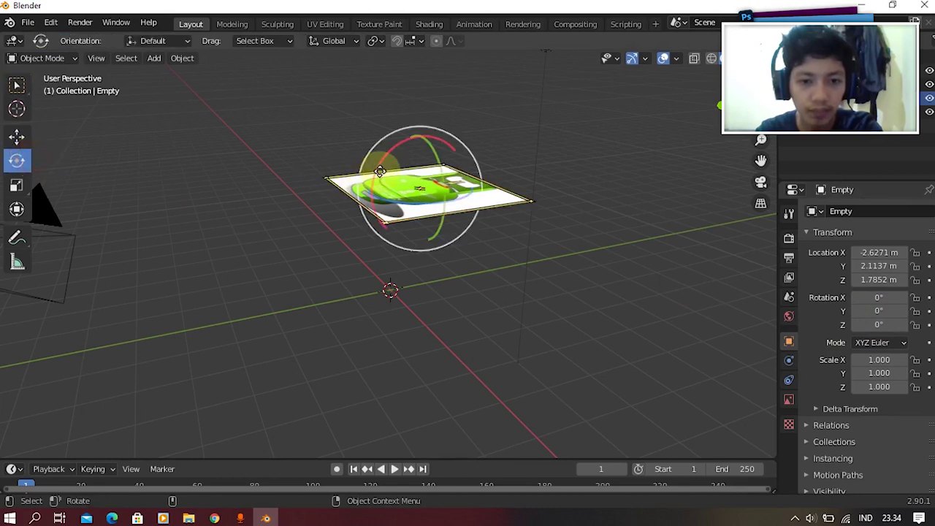
{"action": "left_click_drag", "start_coordinate": [365, 165], "coordinate": [334, 225]}
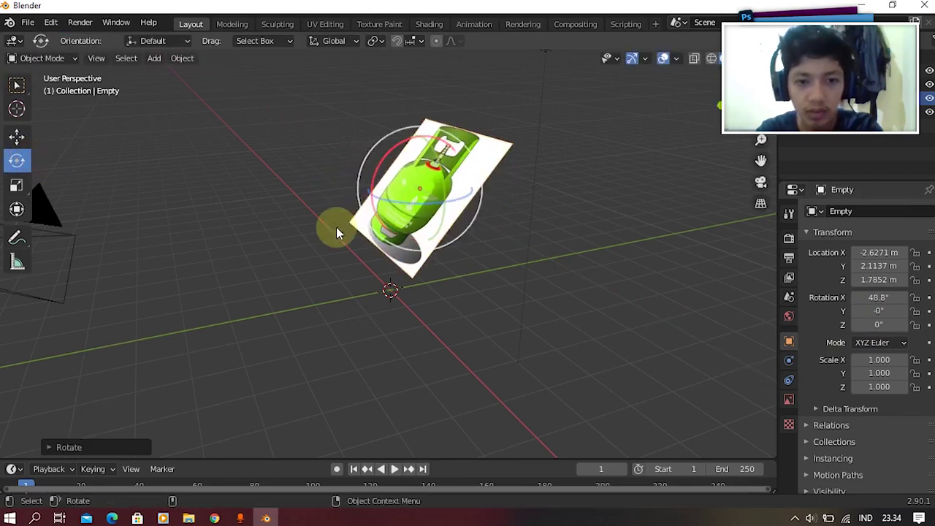
{"action": "double_click", "coordinate": [876, 297]}
{"action": "type", "text": "90"}
{"action": "key", "text": "Return"}
Move the reference image away from the origin along the X axis to about -4.59 m.
{"action": "middle_click_drag", "start_coordinate": [633, 252], "coordinate": [305, 223]}
{"action": "middle_click_drag", "start_coordinate": [374, 246], "coordinate": [244, 255]}
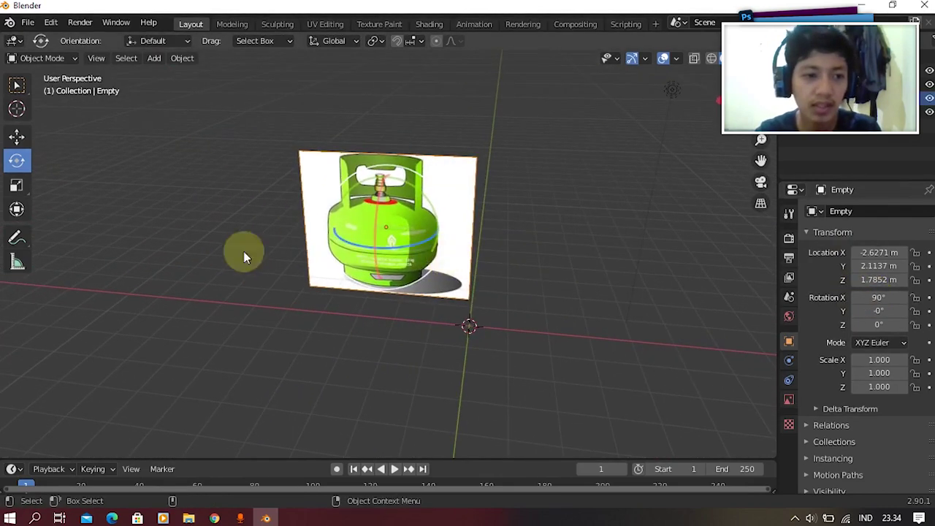
{"action": "left_click", "coordinate": [16, 136]}
{"action": "left_click_drag", "start_coordinate": [428, 231], "coordinate": [376, 225]}
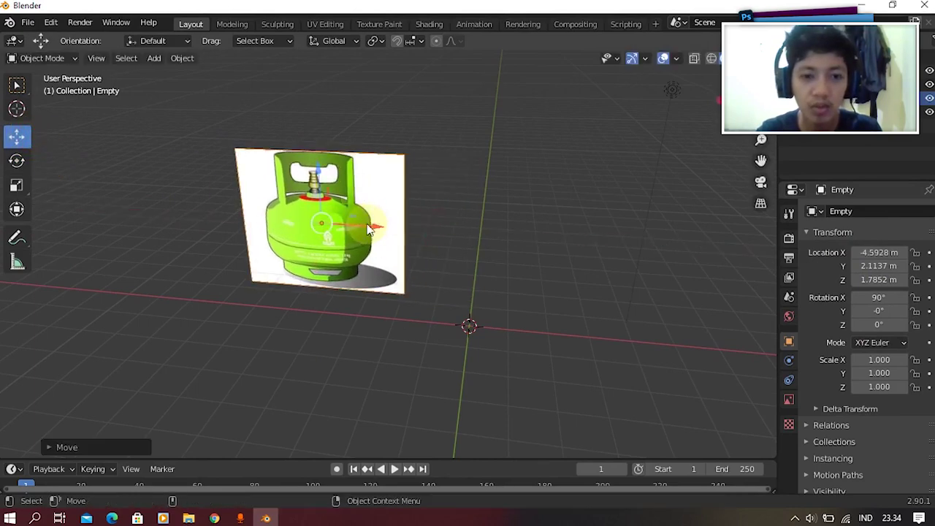
{"action": "middle_click_drag", "start_coordinate": [506, 219], "coordinate": [205, 90]}
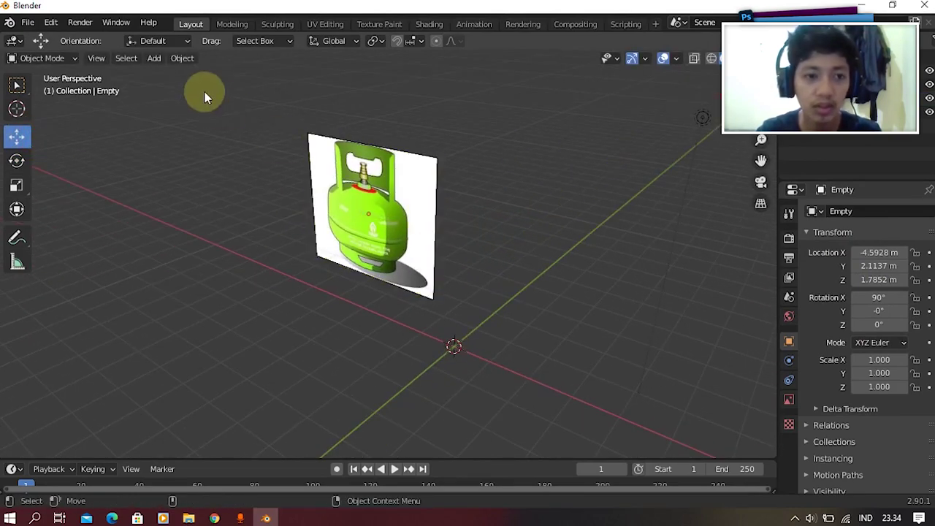
{"action": "left_click", "coordinate": [158, 58]}
{"action": "middle_click_drag", "start_coordinate": [390, 178], "coordinate": [409, 157]}
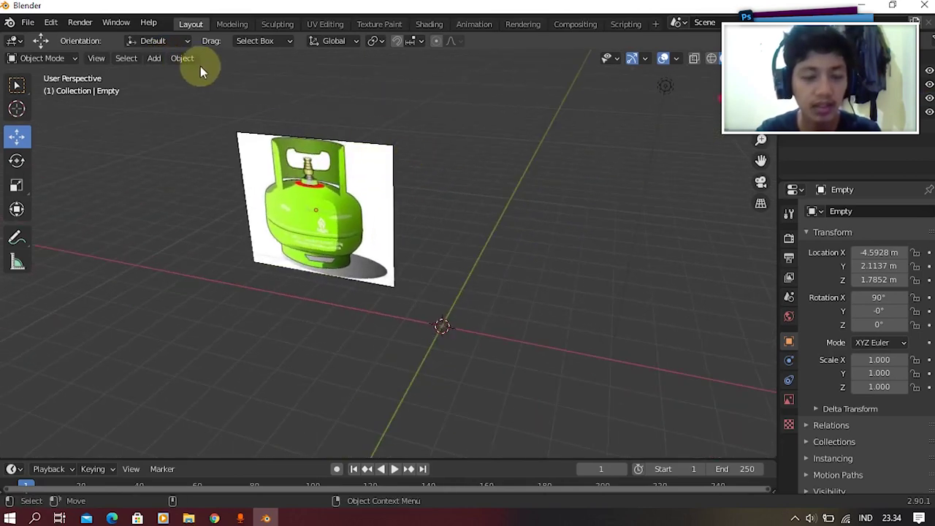
{"action": "left_click", "coordinate": [157, 59]}
{"action": "left_click", "coordinate": [300, 60]}
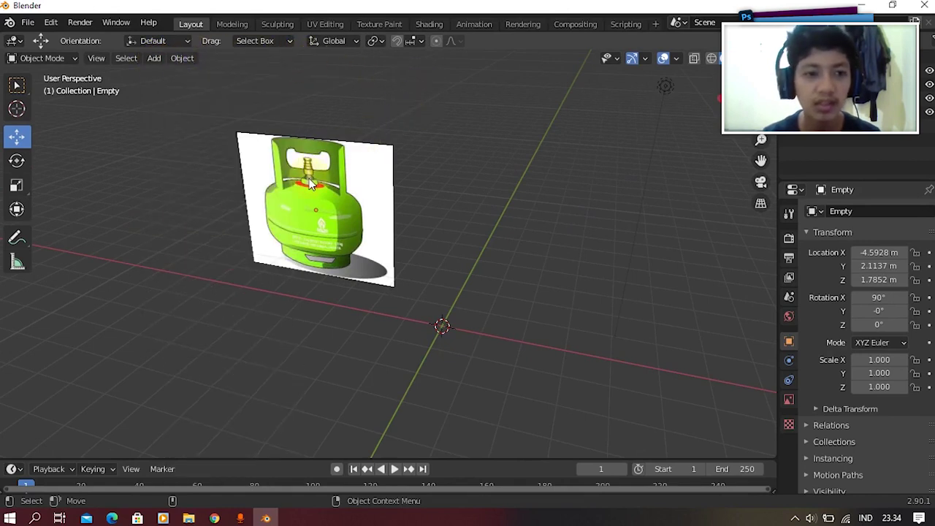
{"action": "left_click", "coordinate": [309, 179]}
{"action": "left_click", "coordinate": [285, 86]}
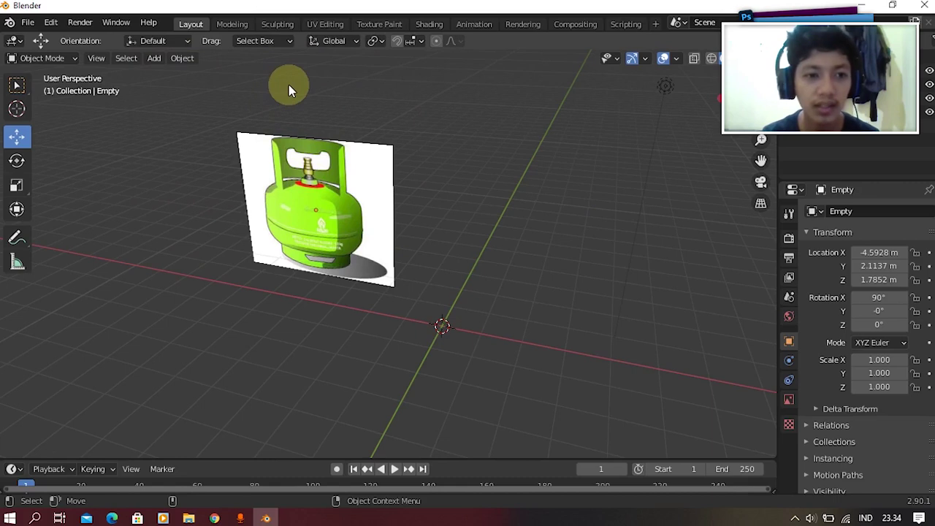
Add a cylinder mesh at the origin and raise it along the Z axis to about 1.17 m.
{"action": "left_click", "coordinate": [154, 60]}
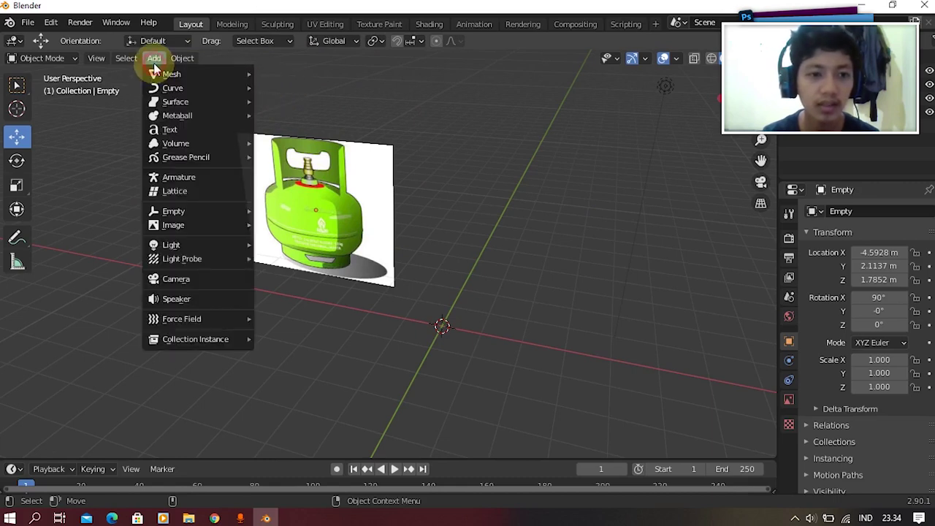
{"action": "mouse_move", "coordinate": [193, 73]}
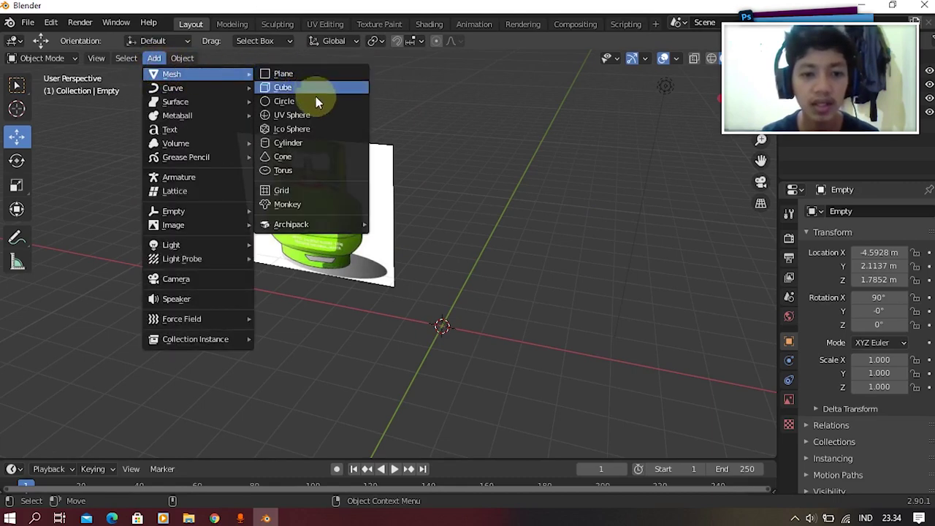
{"action": "left_click", "coordinate": [310, 142]}
{"action": "mouse_move", "coordinate": [470, 215]}
{"action": "middle_mouse_down"}
{"action": "mouse_move", "coordinate": [509, 226]}
{"action": "mouse_move", "coordinate": [547, 213]}
{"action": "mouse_move", "coordinate": [489, 211]}
{"action": "middle_mouse_up"}
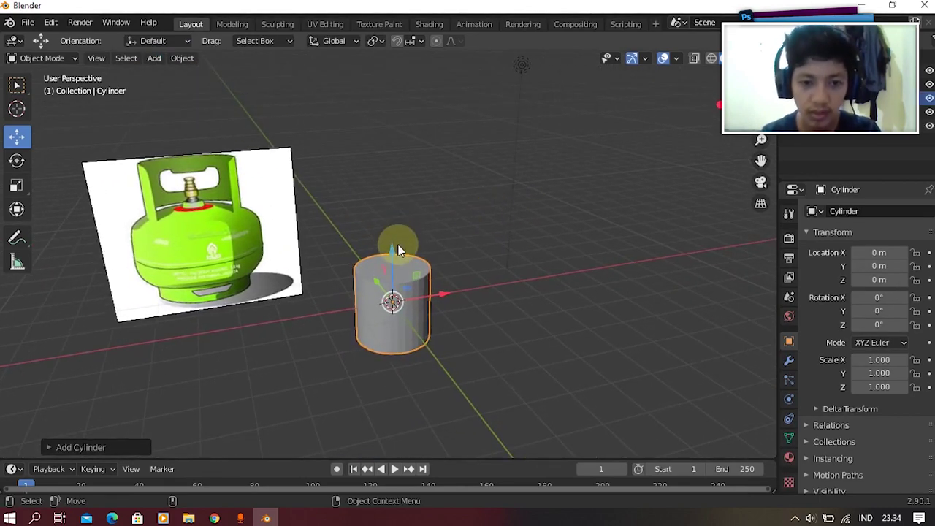
{"action": "left_click_drag", "start_coordinate": [392, 248], "coordinate": [391, 198]}
Switch the cylinder's Edit Mode selection from vertices to faces and return to Object Mode.
{"action": "middle_click_drag", "start_coordinate": [457, 194], "coordinate": [400, 226]}
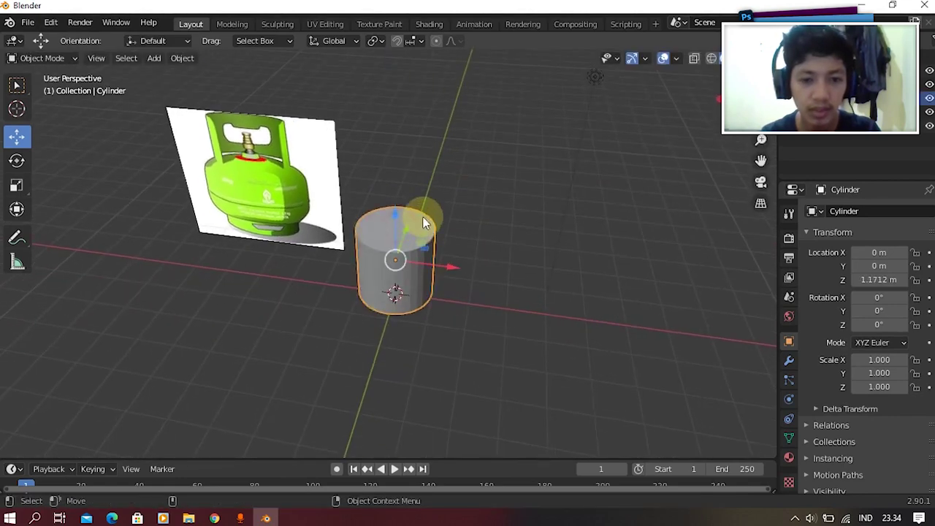
{"action": "scroll", "coordinate": [436, 186], "scroll_direction": "up", "scroll_amount": 3}
{"action": "scroll", "coordinate": [438, 190], "scroll_direction": "down", "scroll_amount": 3}
{"action": "middle_click_drag", "start_coordinate": [440, 198], "coordinate": [319, 159]}
{"action": "scroll", "coordinate": [368, 210], "scroll_direction": "up", "scroll_amount": 2}
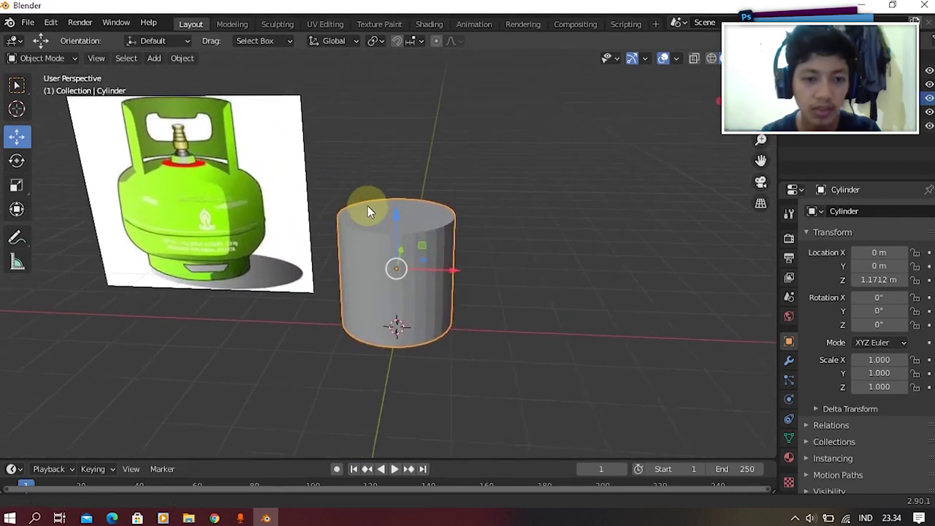
{"action": "mouse_move", "coordinate": [367, 199]}
{"action": "middle_mouse_down"}
{"action": "mouse_move", "coordinate": [358, 191]}
{"action": "mouse_move", "coordinate": [368, 189]}
{"action": "mouse_move", "coordinate": [348, 188]}
{"action": "mouse_move", "coordinate": [377, 200]}
{"action": "middle_mouse_up"}
{"action": "left_click", "coordinate": [452, 166]}
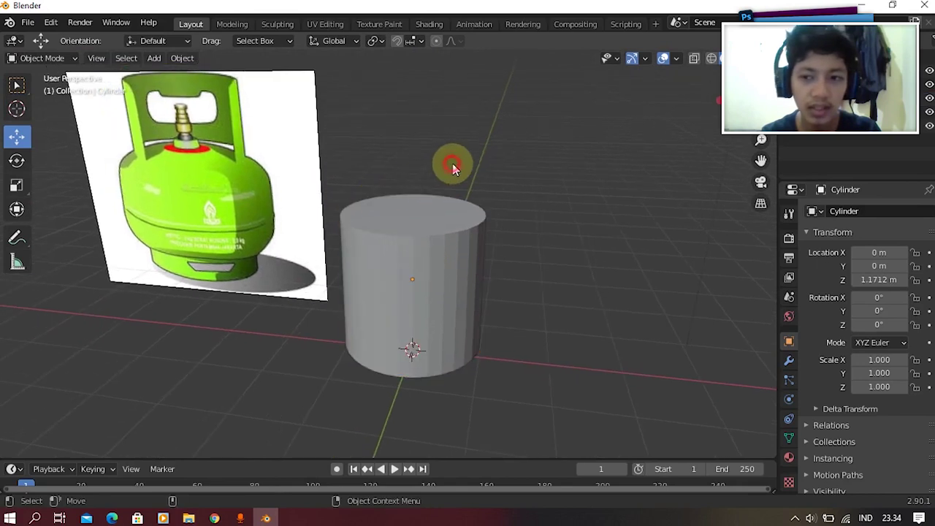
{"action": "left_click", "coordinate": [424, 224]}
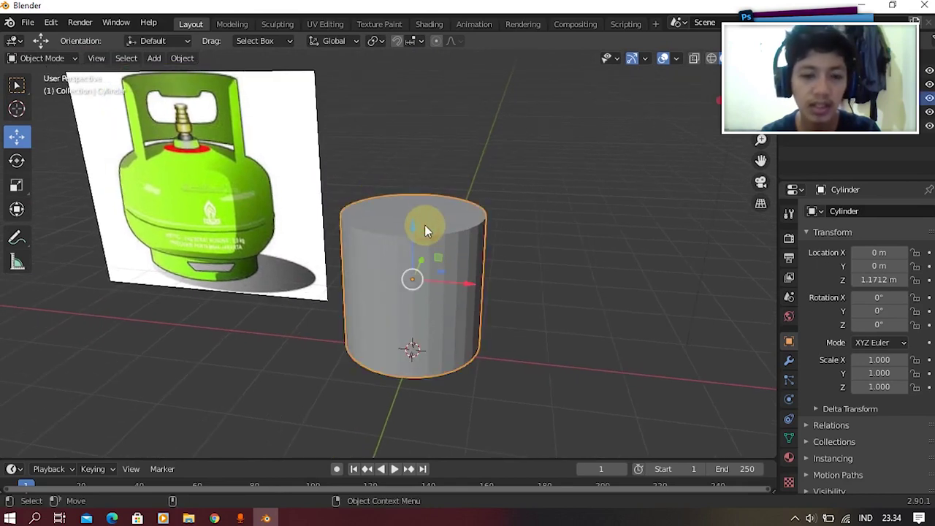
{"action": "key", "text": "Tab"}
{"action": "left_click", "coordinate": [418, 167]}
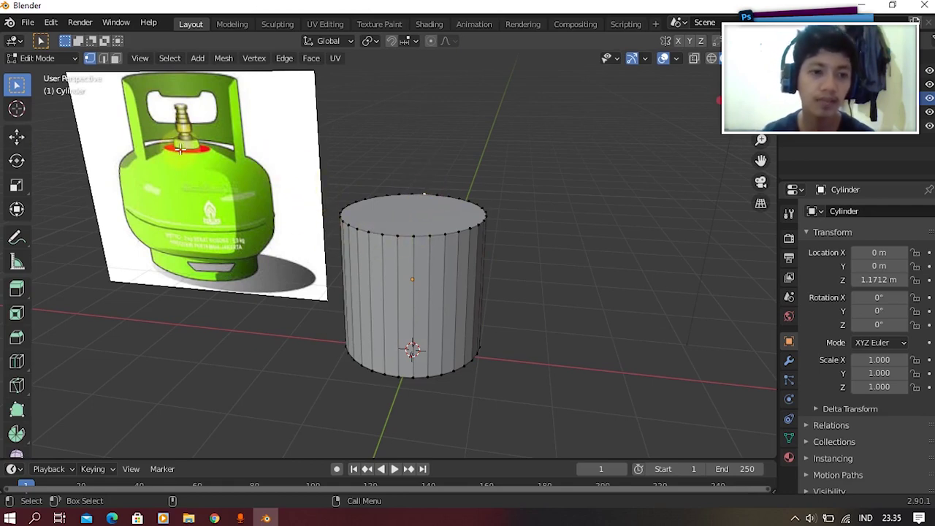
{"action": "left_click", "coordinate": [116, 58]}
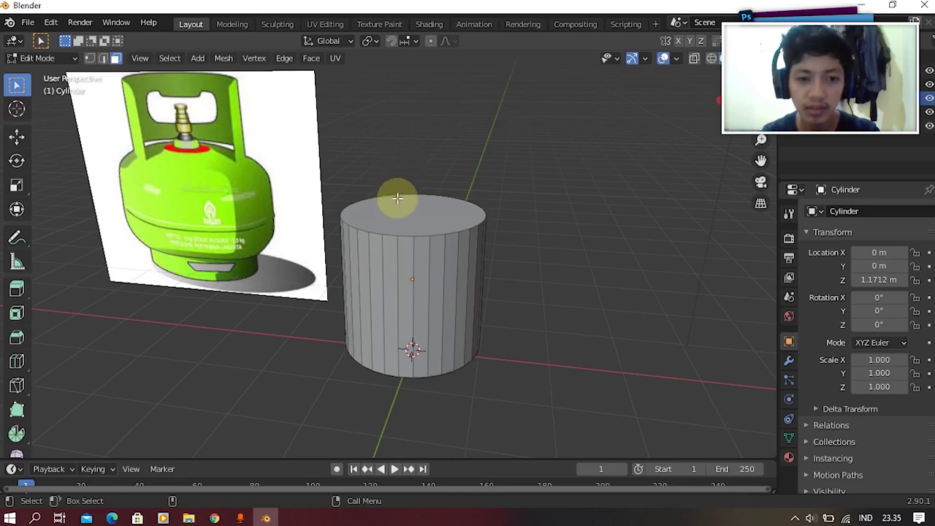
{"action": "key", "text": "Tab"}
{"action": "middle_click_drag", "start_coordinate": [412, 202], "coordinate": [411, 107]}
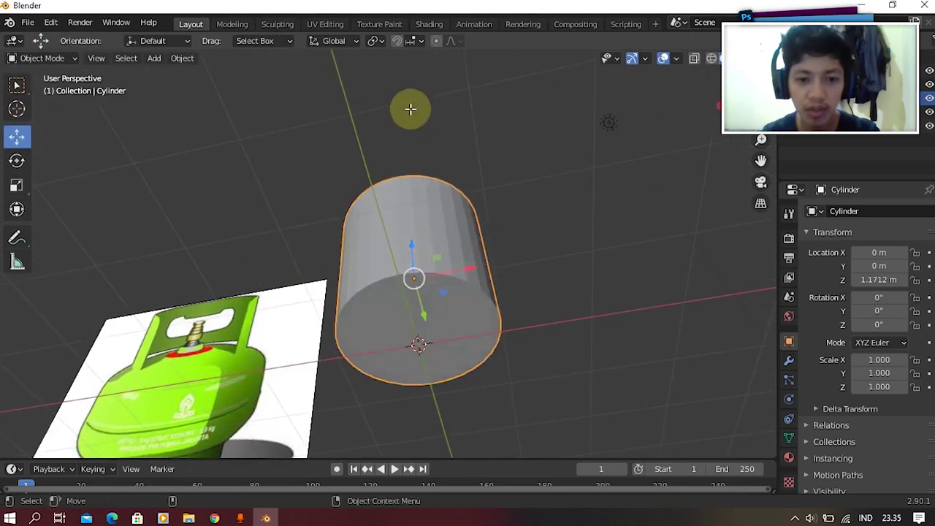
Bevel the cylinder's top and bottom faces with a width of about 0.44 m and 5 segments to round both ends.
{"action": "key", "text": "Tab"}
{"action": "left_click", "coordinate": [415, 301]}
{"action": "key", "text": "Tab"}
{"action": "middle_click_drag", "start_coordinate": [446, 180], "coordinate": [444, 321]}
{"action": "key", "text": "Tab"}
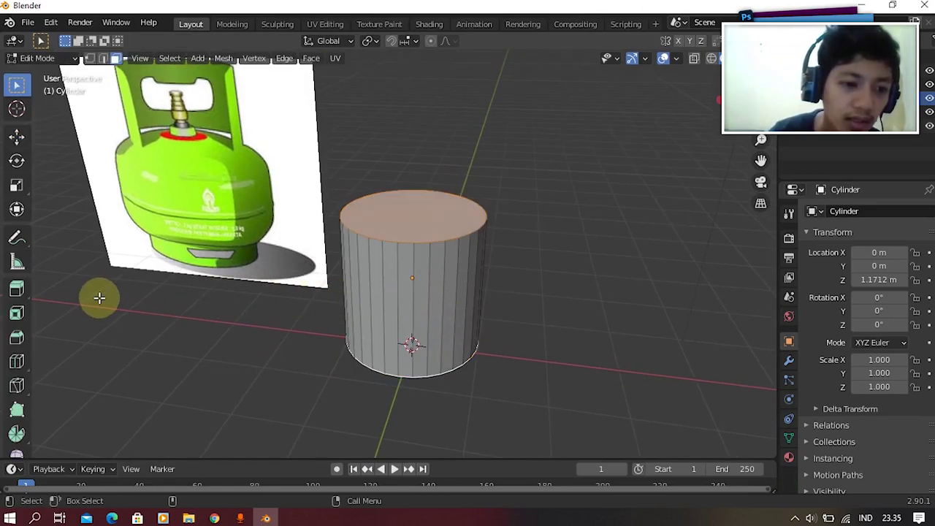
{"action": "left_click", "coordinate": [16, 336]}
{"action": "left_click_drag", "start_coordinate": [341, 270], "coordinate": [303, 276]}
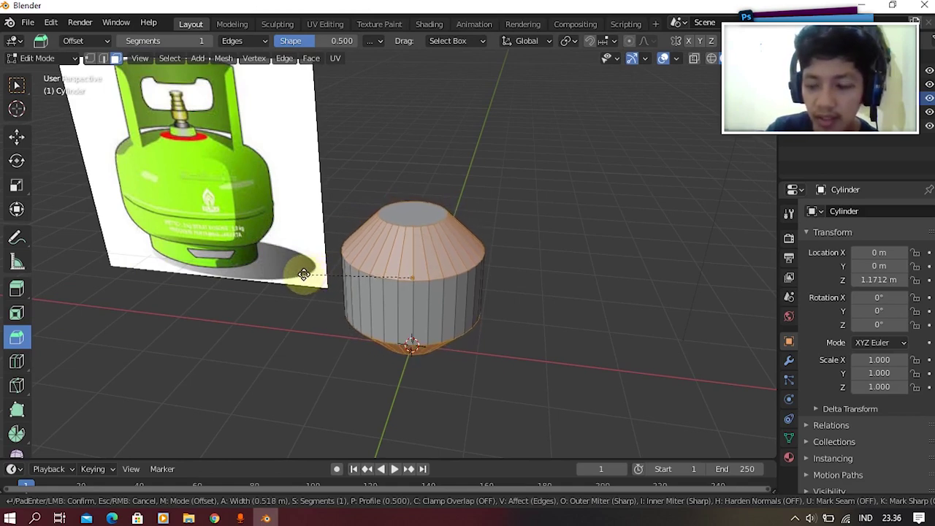
{"action": "scroll", "coordinate": [304, 273], "scroll_direction": "up", "scroll_amount": 2}
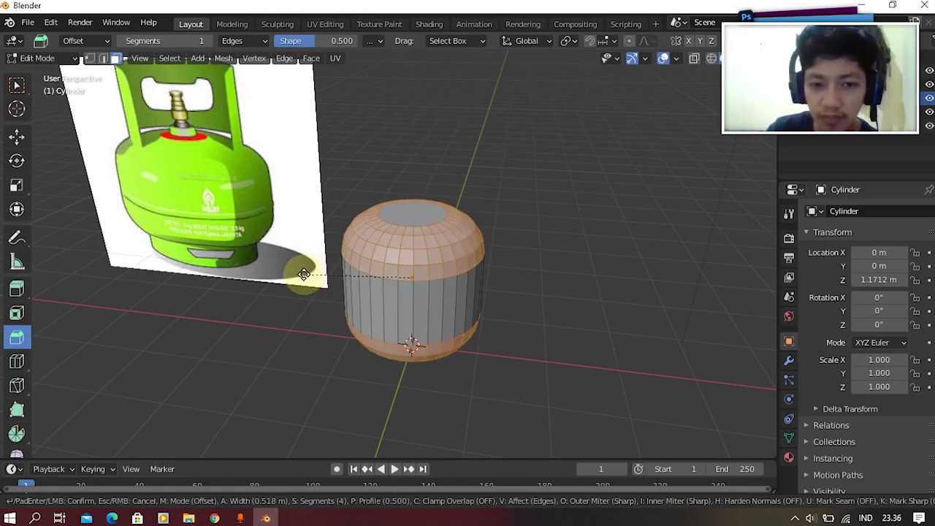
{"action": "scroll", "coordinate": [304, 274], "scroll_direction": "up", "scroll_amount": 1}
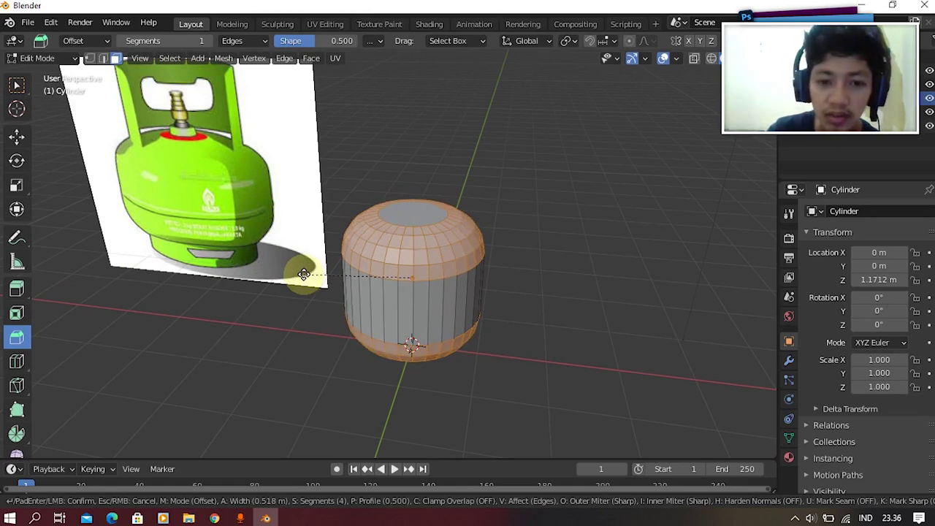
{"action": "scroll", "coordinate": [291, 279], "scroll_direction": "up", "scroll_amount": 1}
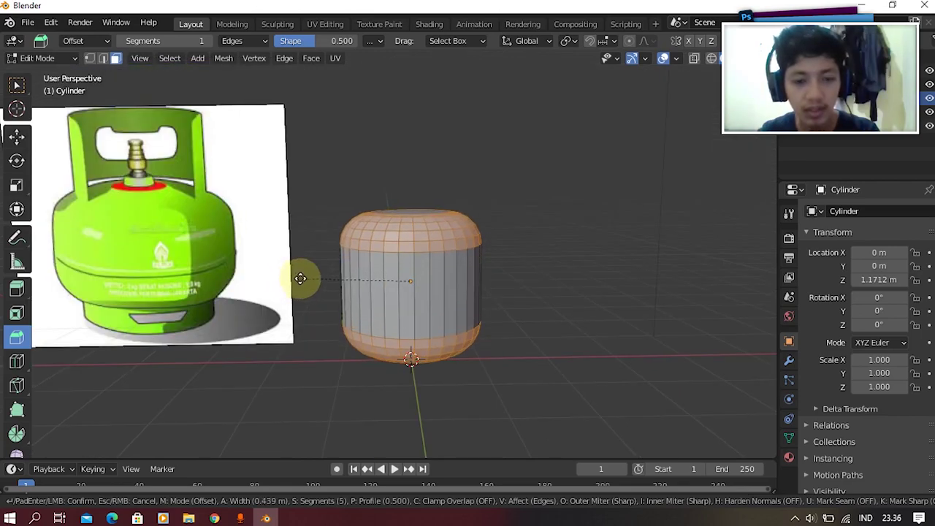
{"action": "left_click", "coordinate": [300, 279]}
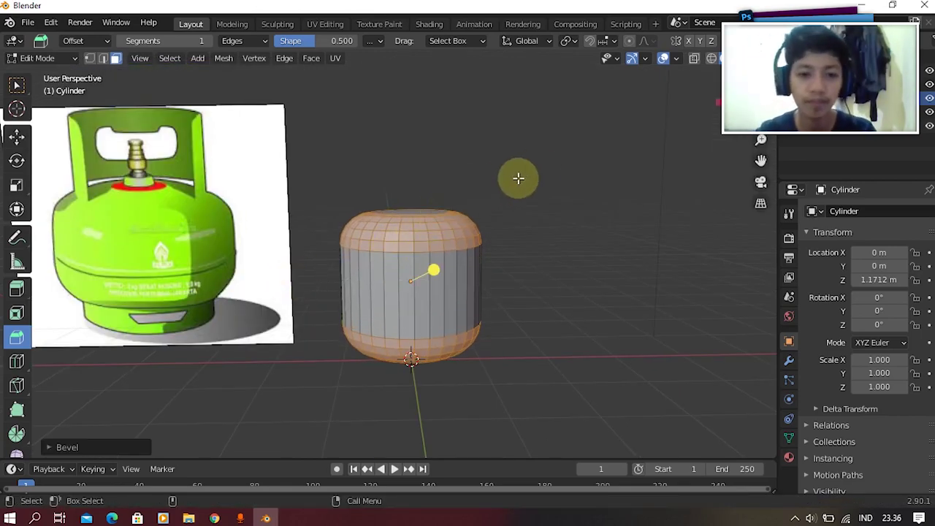
{"action": "key", "text": "Tab"}
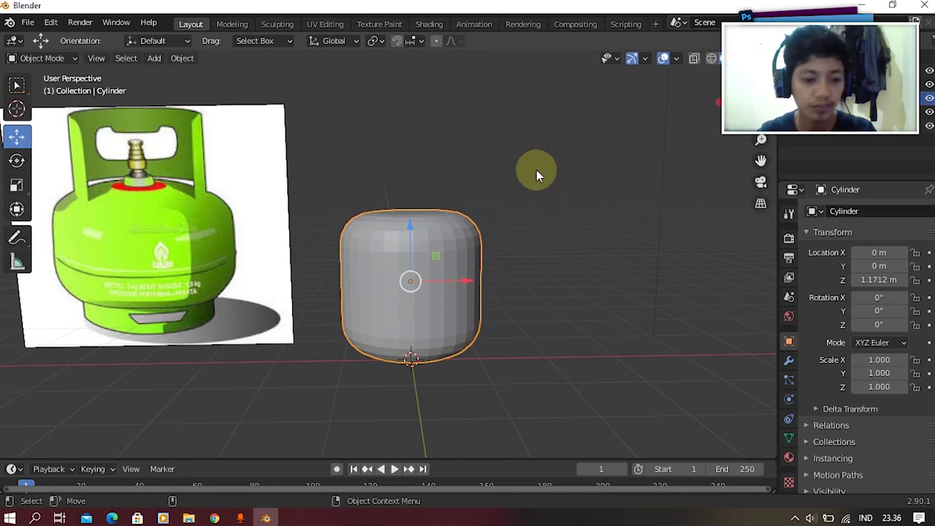
Show the cylinder from the front in Edit Mode with wireframe shading.
{"action": "key", "text": "grave"}
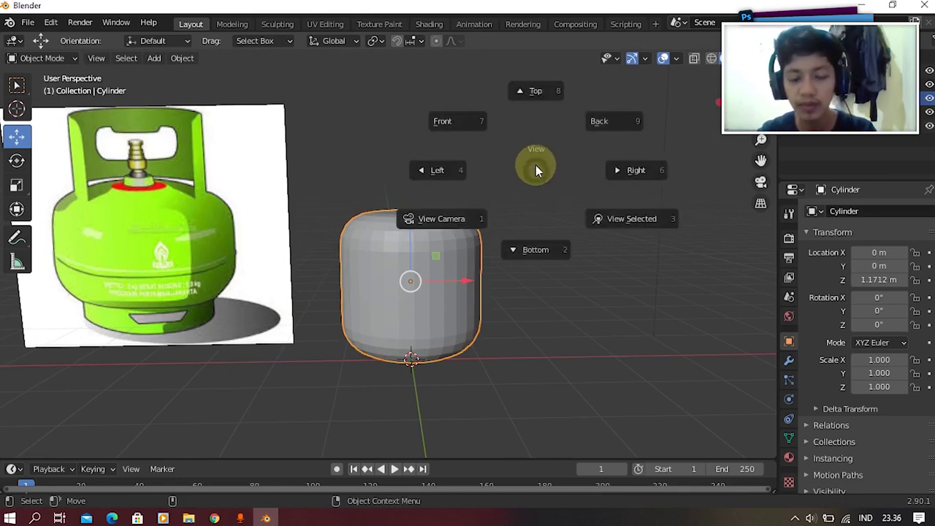
{"action": "left_click", "coordinate": [504, 149]}
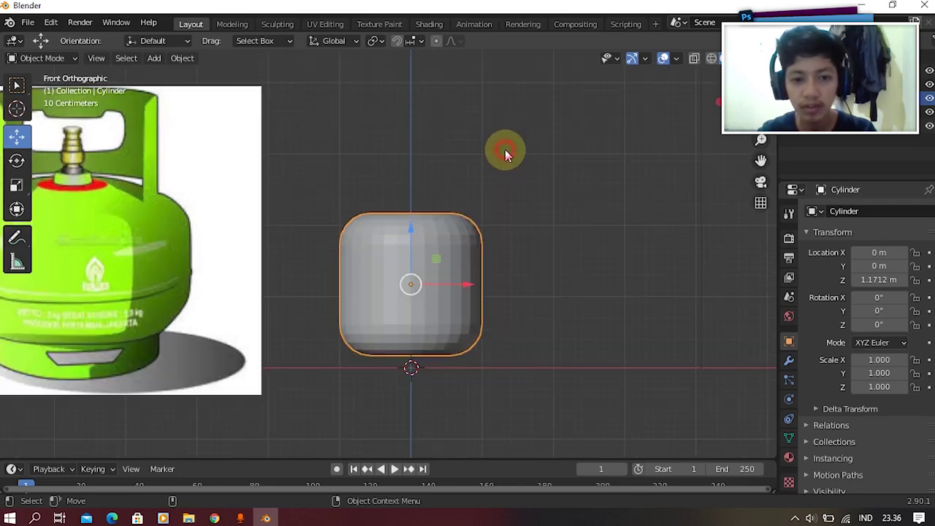
{"action": "key", "text": "grave"}
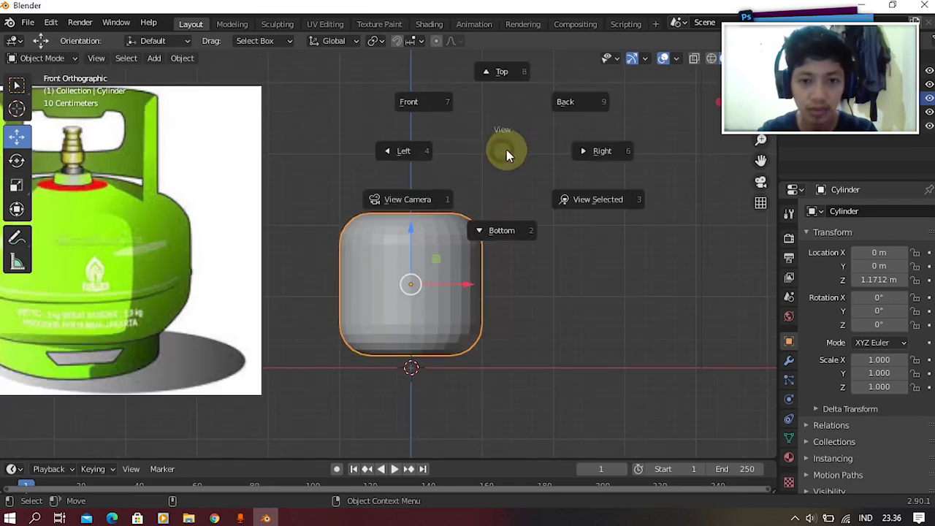
{"action": "left_click", "coordinate": [453, 132]}
{"action": "middle_click_drag", "start_coordinate": [453, 136], "coordinate": [488, 141], "text": "shift"}
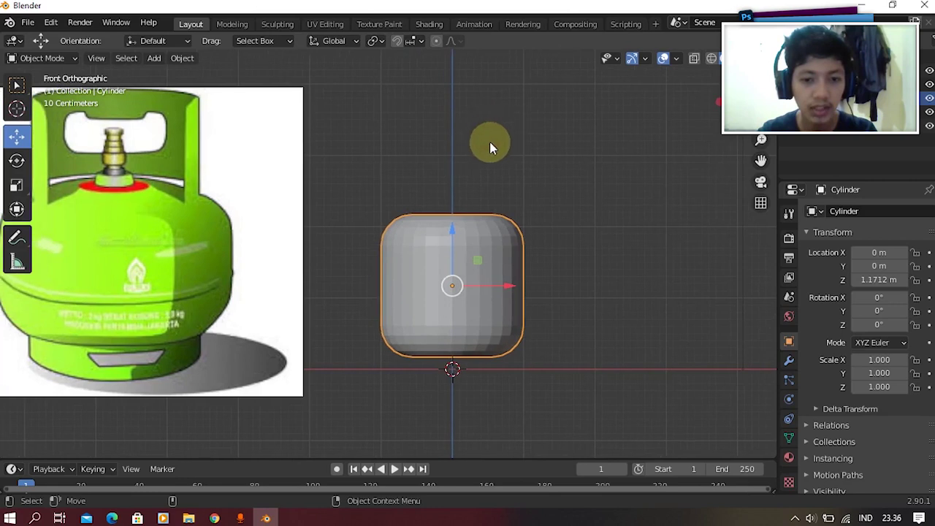
{"action": "key", "text": "Tab"}
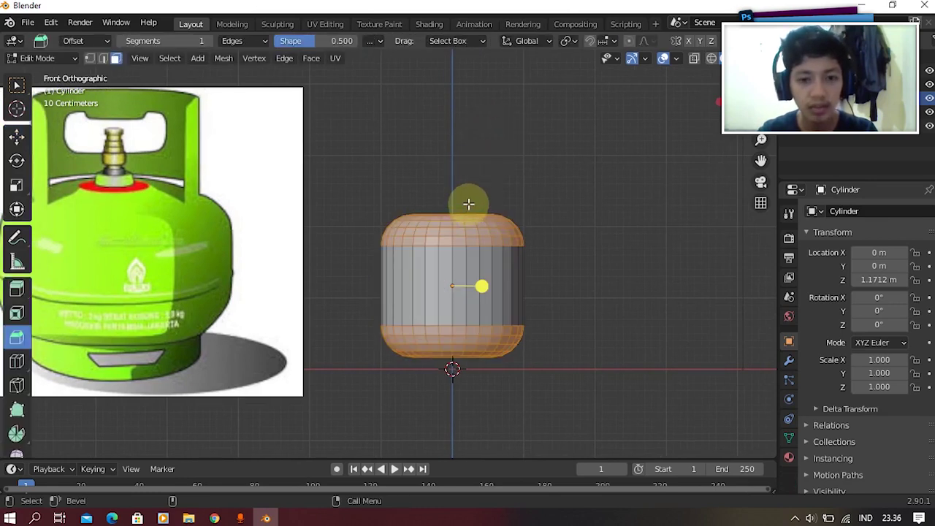
{"action": "key", "text": "z"}
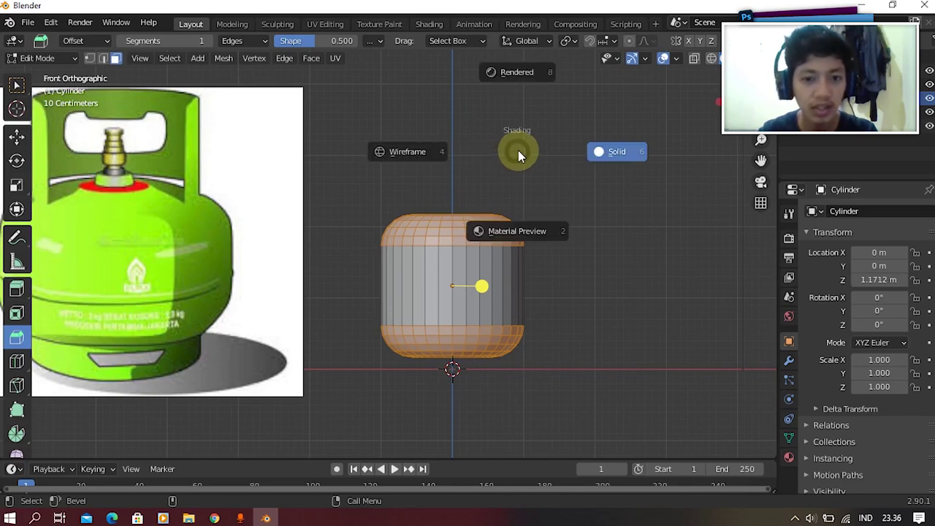
{"action": "left_click", "coordinate": [398, 153]}
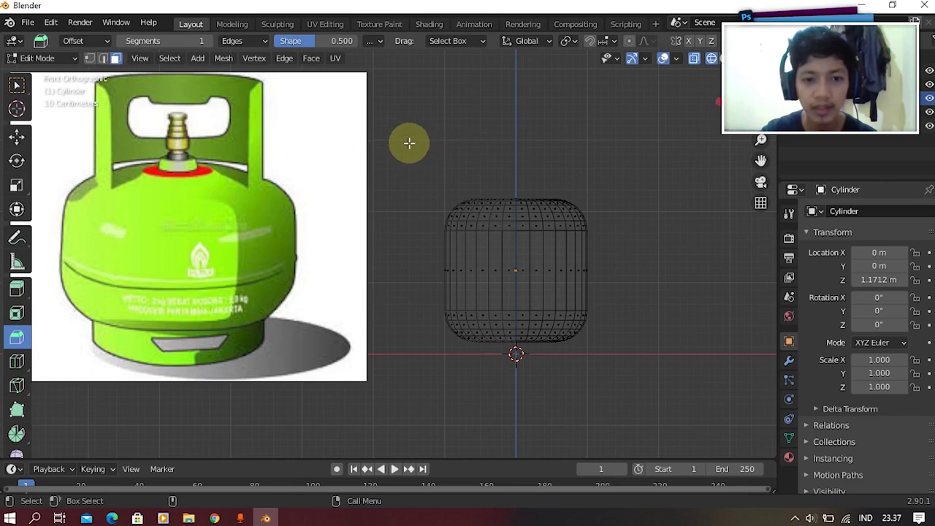
Select the whole rounded top section and lower it along the Z axis to shorten the body, ending in Object Mode.
{"action": "left_click_drag", "start_coordinate": [397, 135], "coordinate": [610, 241]}
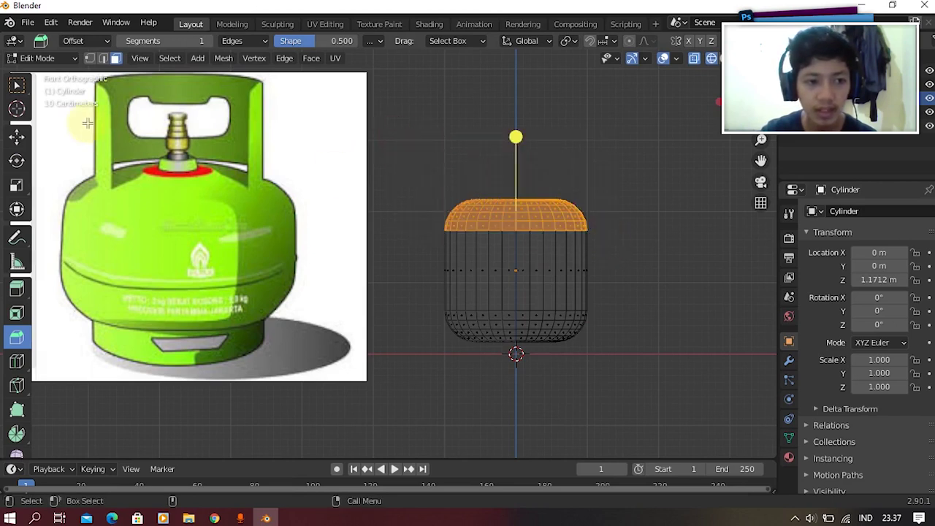
{"action": "left_click", "coordinate": [17, 137]}
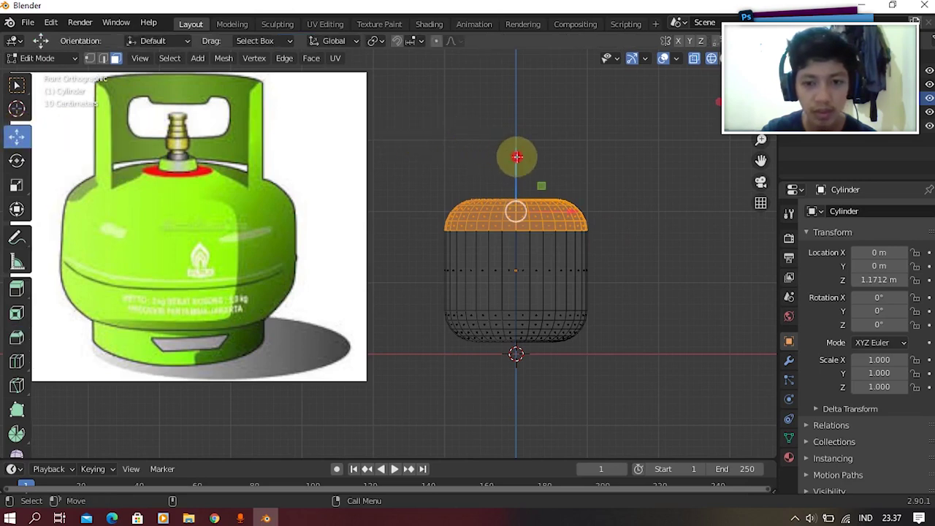
{"action": "left_click_drag", "start_coordinate": [516, 157], "coordinate": [519, 190]}
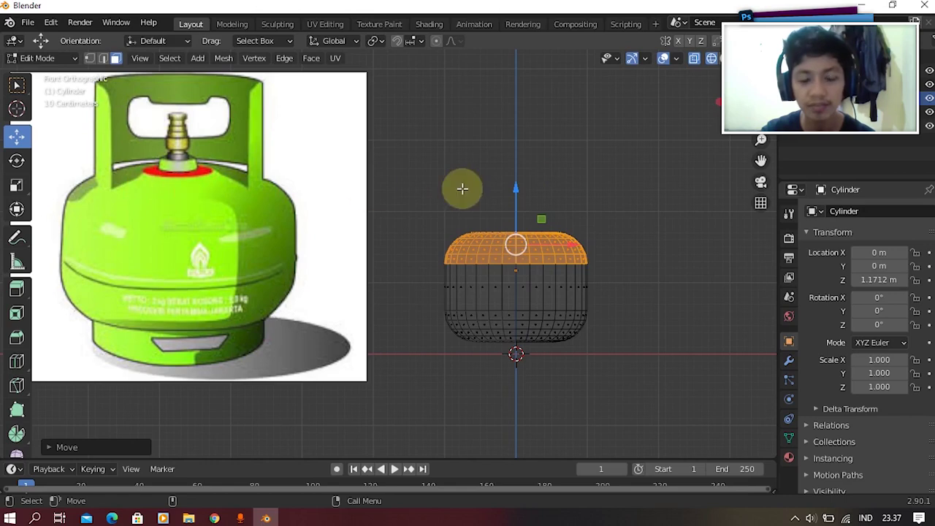
{"action": "left_click_drag", "start_coordinate": [517, 192], "coordinate": [519, 188]}
{"action": "key", "text": "Tab"}
Deselect the cylinder and return the viewport to solid shading.
{"action": "mouse_move", "coordinate": [555, 173]}
{"action": "middle_mouse_down"}
{"action": "mouse_move", "coordinate": [550, 191]}
{"action": "mouse_move", "coordinate": [563, 182]}
{"action": "mouse_move", "coordinate": [535, 140]}
{"action": "middle_mouse_up"}
{"action": "left_click", "coordinate": [562, 180]}
{"action": "key", "text": "z"}
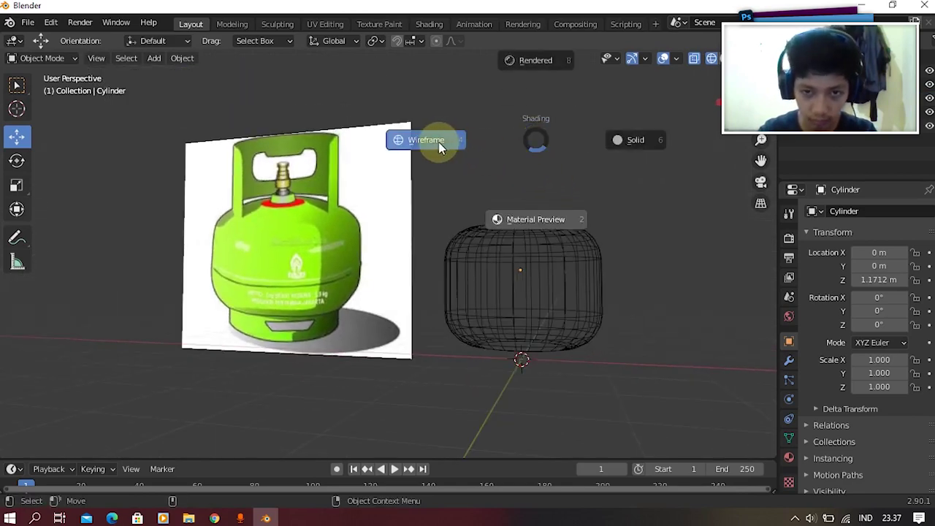
{"action": "left_click", "coordinate": [530, 140]}
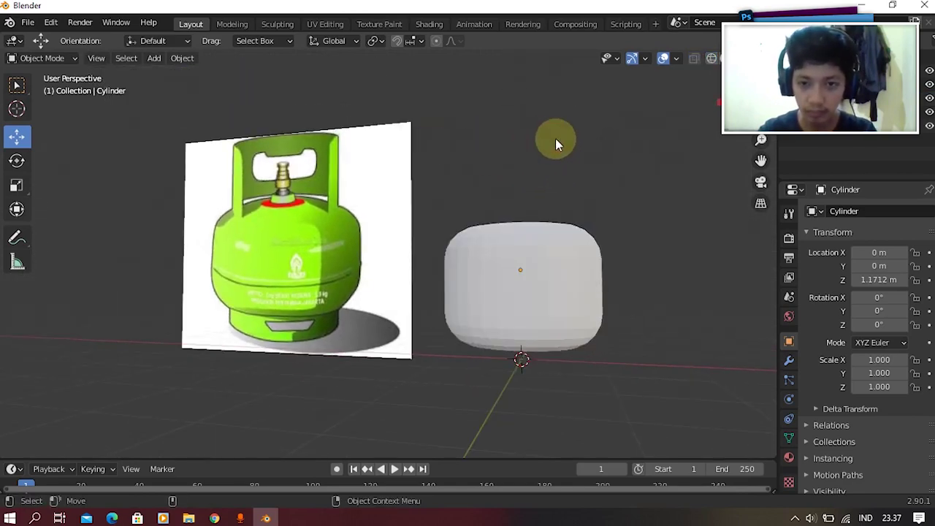
{"action": "key", "text": "z"}
{"action": "left_click", "coordinate": [559, 143]}
{"action": "key", "text": "z"}
{"action": "left_click", "coordinate": [603, 143]}
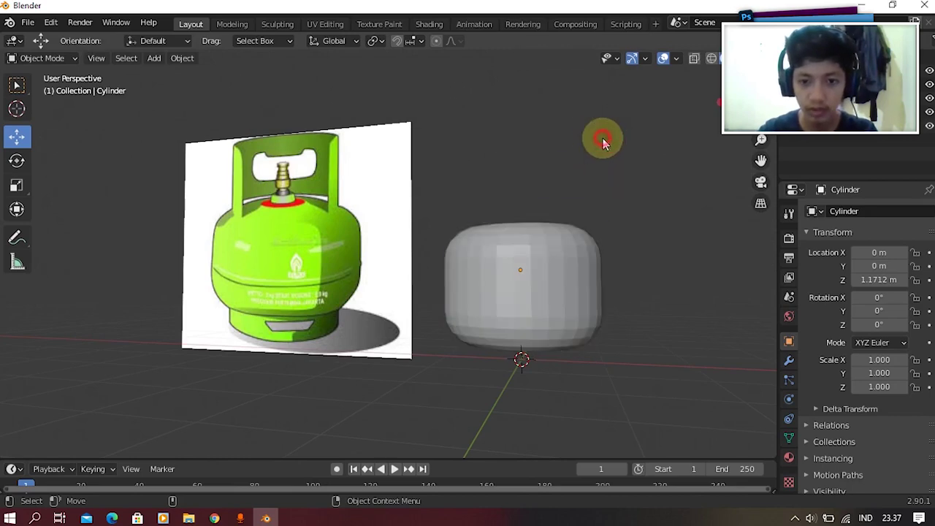
Examine the shortened body's rounded top from above and beside the reference image.
{"action": "mouse_move", "coordinate": [584, 150]}
{"action": "middle_mouse_down"}
{"action": "mouse_move", "coordinate": [616, 187]}
{"action": "mouse_move", "coordinate": [495, 205]}
{"action": "middle_mouse_up"}
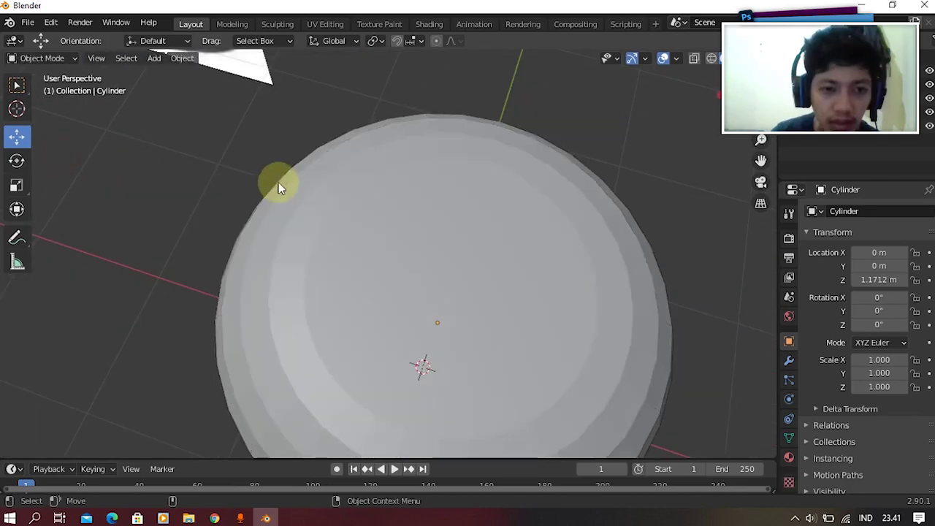
{"action": "scroll", "coordinate": [278, 182], "scroll_direction": "down", "scroll_amount": 3}
{"action": "middle_click_drag", "start_coordinate": [164, 307], "coordinate": [188, 211]}
{"action": "scroll", "coordinate": [187, 211], "scroll_direction": "down", "scroll_amount": 2}
{"action": "middle_click_drag", "start_coordinate": [84, 262], "coordinate": [68, 264]}
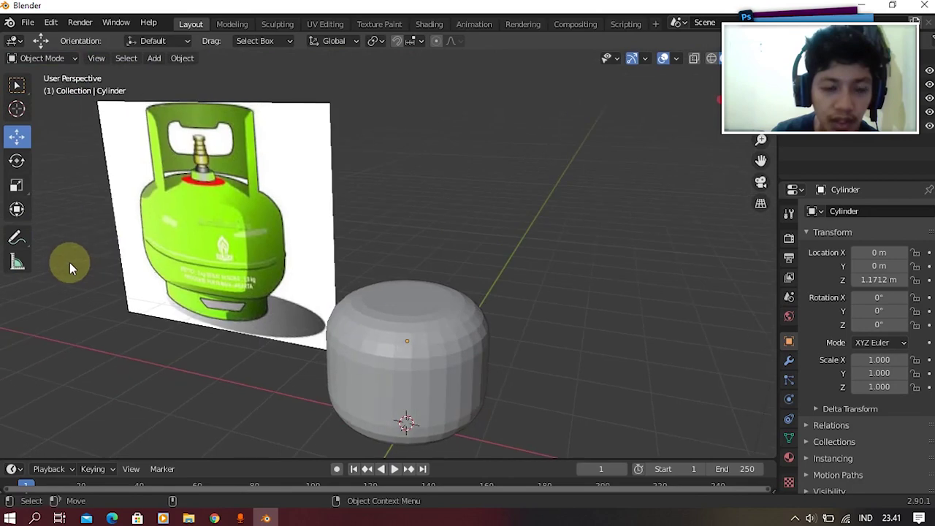
{"action": "middle_click_drag", "start_coordinate": [172, 143], "coordinate": [249, 244]}
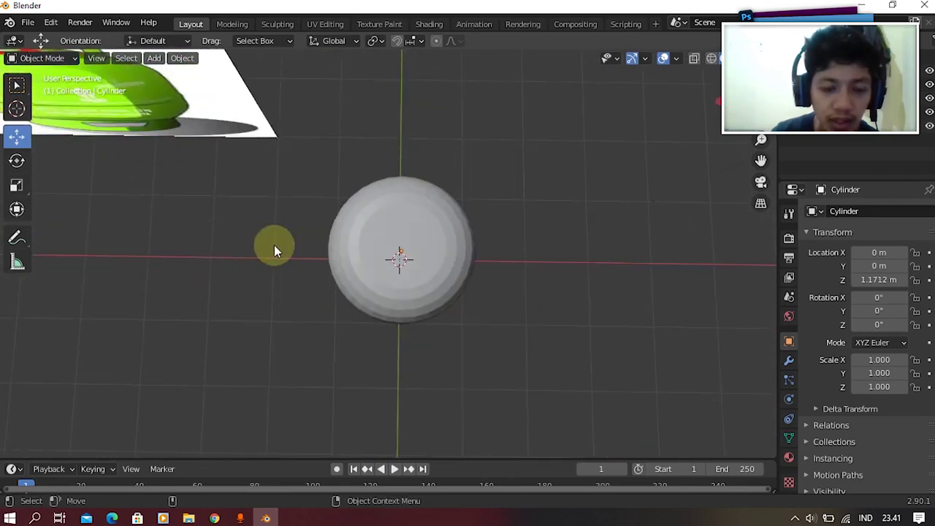
{"action": "middle_click_drag", "start_coordinate": [374, 274], "coordinate": [348, 188]}
Add a single loop cut through the innermost ring of faces around the flat top and return to Object Mode.
{"action": "key", "text": "Tab"}
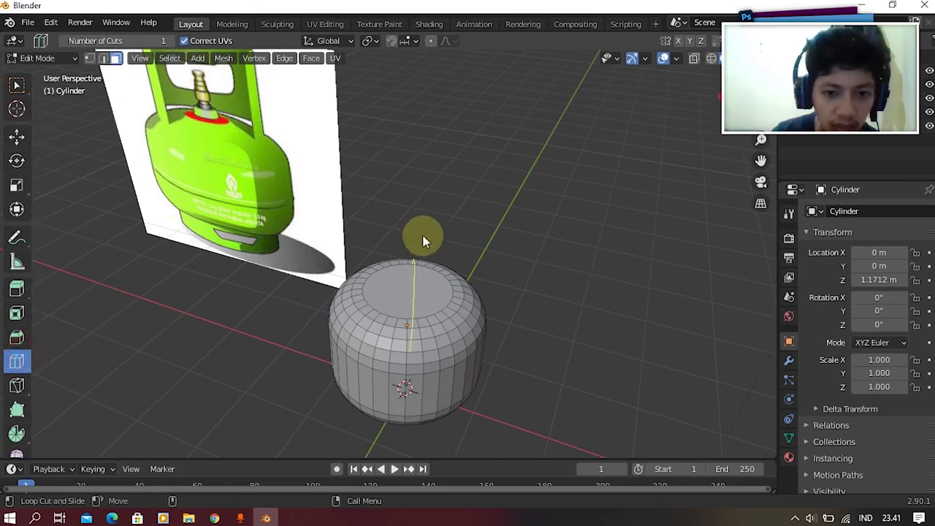
{"action": "key", "text": "Tab"}
{"action": "middle_click_drag", "start_coordinate": [424, 260], "coordinate": [414, 300]}
{"action": "scroll", "coordinate": [439, 240], "scroll_direction": "up", "scroll_amount": 5}
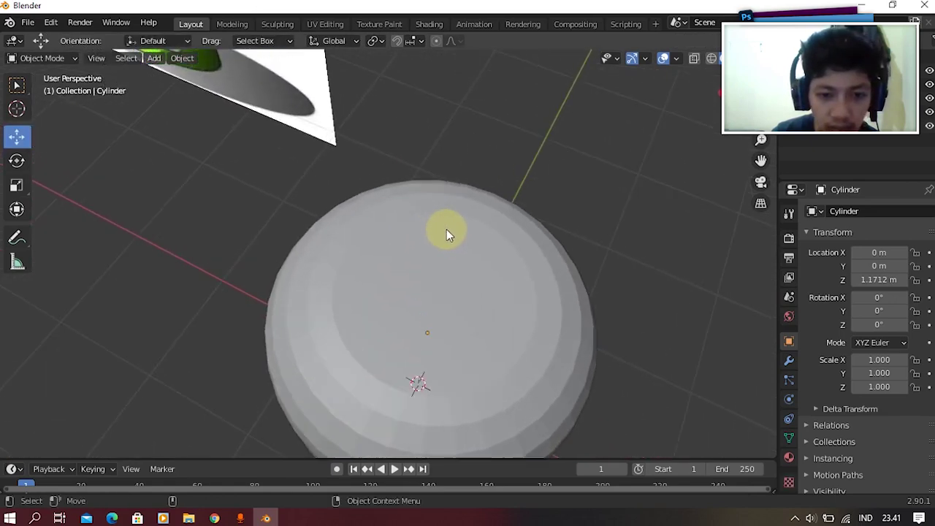
{"action": "key", "text": "Tab"}
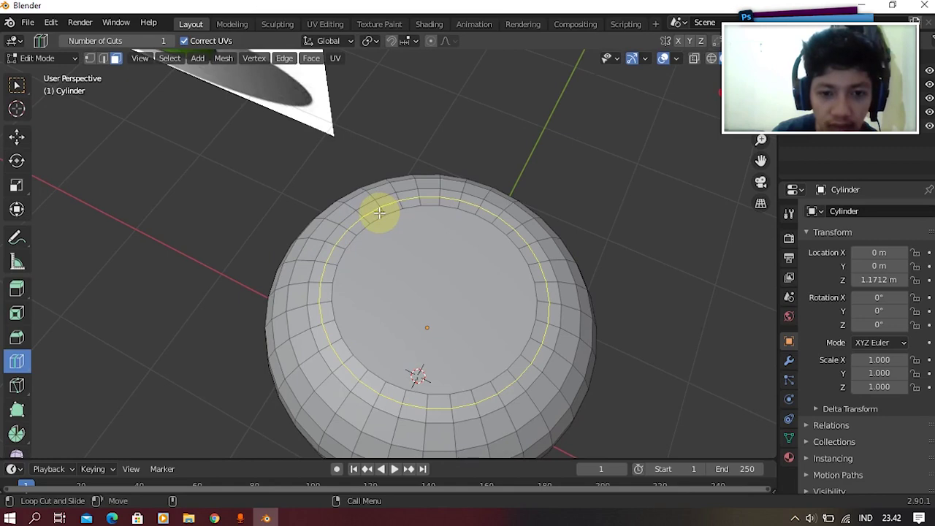
{"action": "left_click", "coordinate": [379, 211]}
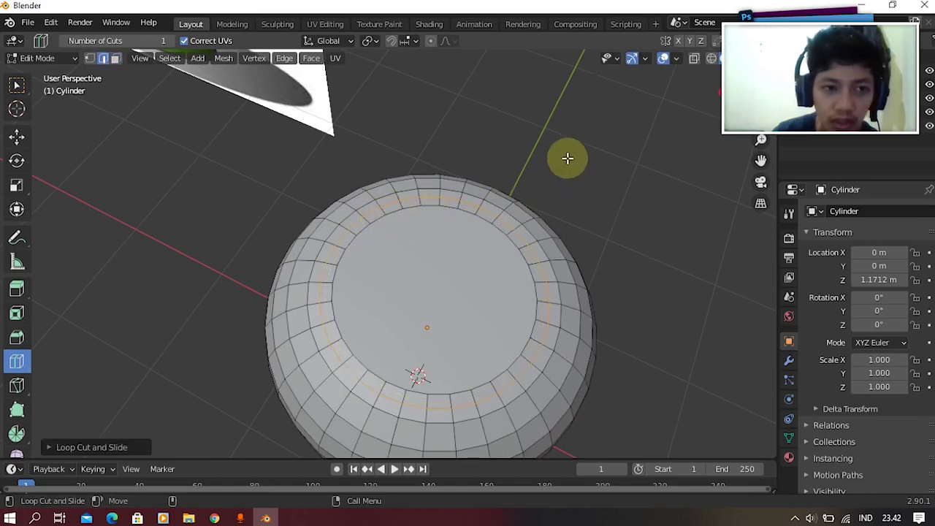
{"action": "left_click", "coordinate": [33, 138]}
{"action": "key", "text": "Tab"}
Look at the handle in the reference image and view the cylinder's top in top orthographic view.
{"action": "middle_click_drag", "start_coordinate": [306, 163], "coordinate": [554, 316]}
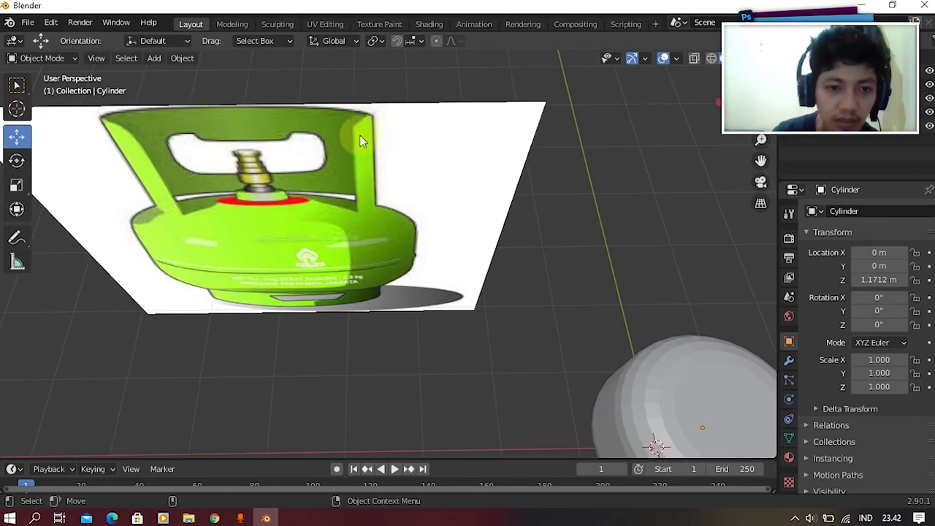
{"action": "middle_click_drag", "start_coordinate": [363, 196], "coordinate": [336, 223]}
{"action": "key", "text": "grave"}
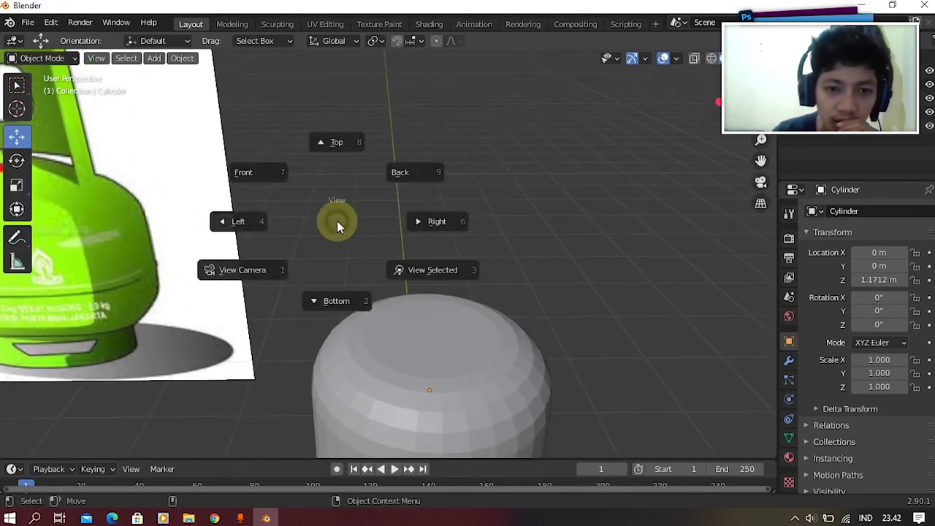
{"action": "left_click", "coordinate": [336, 159]}
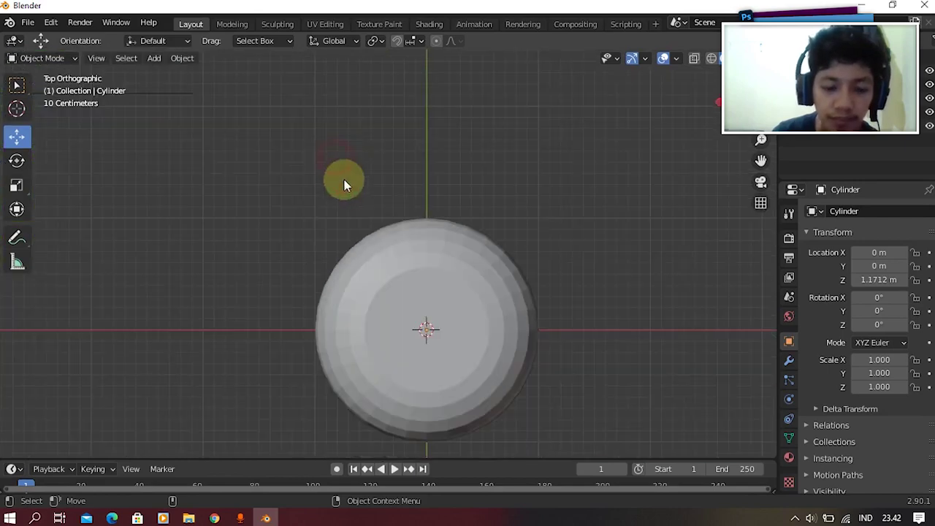
{"action": "middle_click_drag", "start_coordinate": [439, 319], "coordinate": [404, 258], "text": "shift"}
{"action": "scroll", "coordinate": [420, 217], "scroll_direction": "up", "scroll_amount": 3}
Select the narrow ring of faces between the flat top and the new edge loop in face selection mode.
{"action": "key", "text": "Tab"}
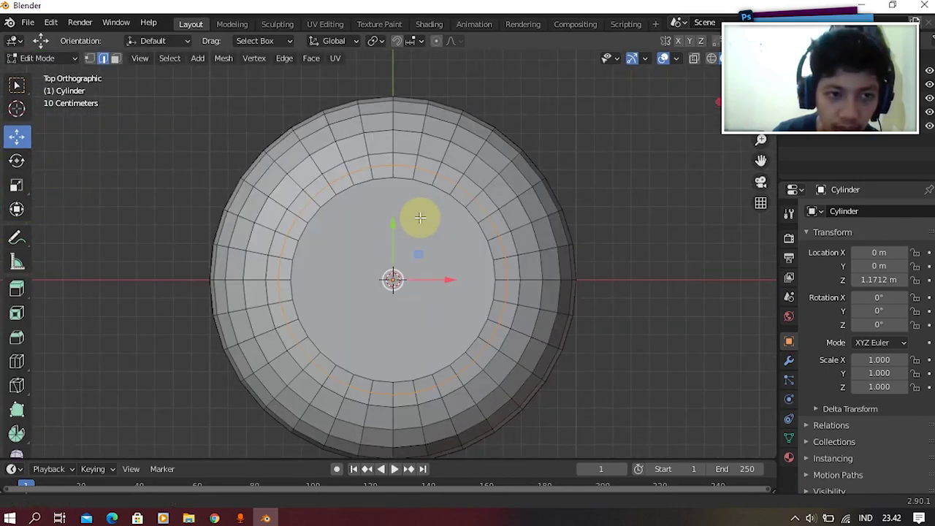
{"action": "middle_click_drag", "start_coordinate": [420, 218], "coordinate": [408, 189], "text": "shift"}
{"action": "left_click", "coordinate": [115, 58]}
{"action": "scroll", "coordinate": [361, 341], "scroll_direction": "up", "scroll_amount": 1}
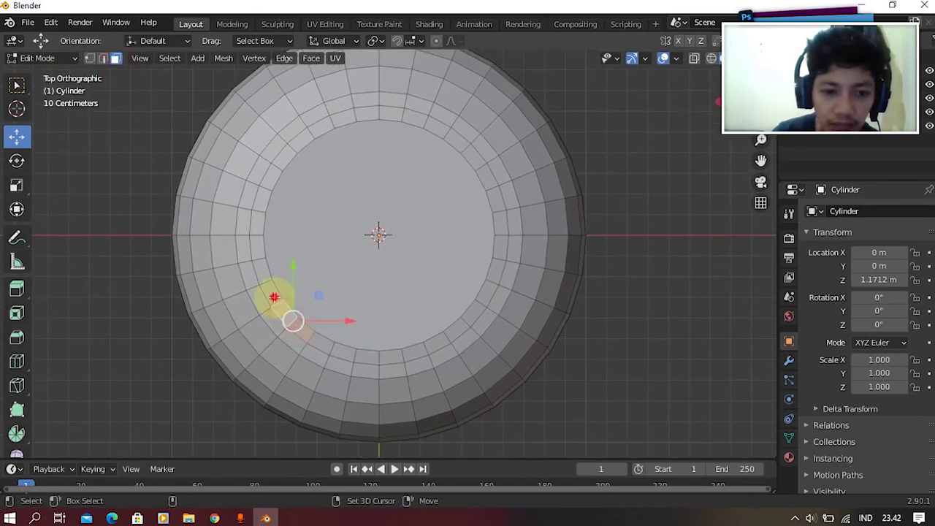
{"action": "left_click", "coordinate": [264, 255], "text": "alt"}
{"action": "left_click", "coordinate": [262, 262], "text": "alt"}
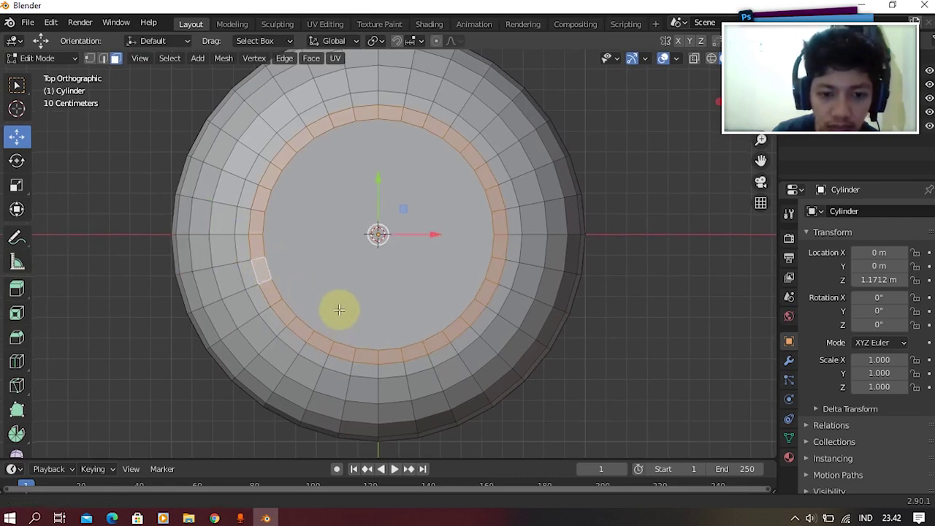
{"action": "scroll", "coordinate": [355, 278], "scroll_direction": "up", "scroll_amount": 2}
{"action": "middle_click_drag", "start_coordinate": [360, 269], "coordinate": [363, 275], "text": "shift"}
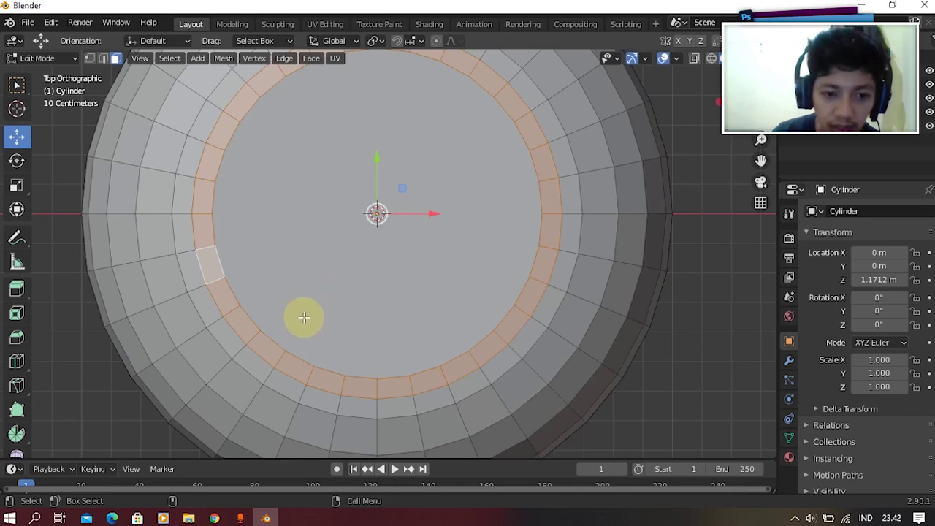
{"action": "middle_click_drag", "start_coordinate": [305, 315], "coordinate": [314, 344], "text": "shift"}
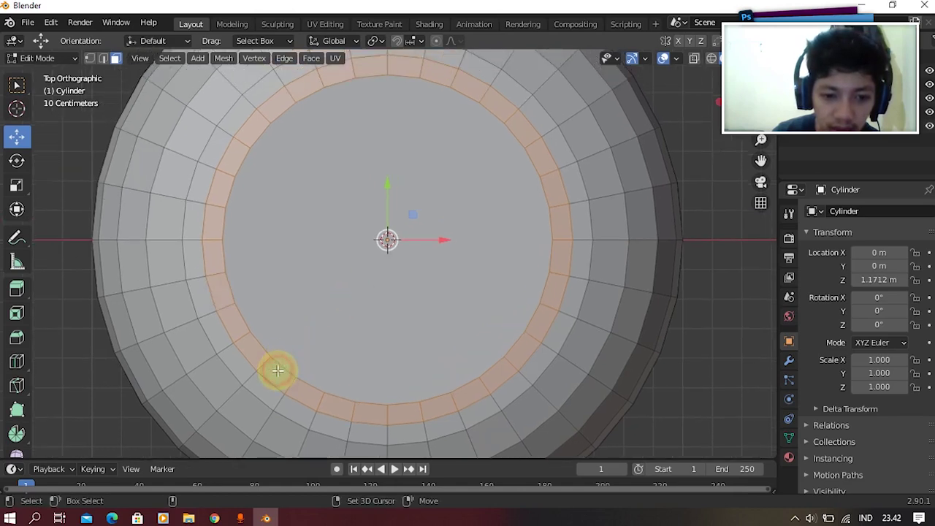
Deselect the front faces of the ring around the flat top, leaving an open C-shaped band of faces selected.
{"action": "left_click", "coordinate": [335, 399], "text": "shift"}
{"action": "left_click", "coordinate": [372, 411], "text": "shift"}
{"action": "left_click", "coordinate": [393, 411], "text": "shift"}
{"action": "left_click", "coordinate": [431, 410], "text": "shift"}
{"action": "left_click", "coordinate": [469, 386], "text": "shift"}
{"action": "left_click", "coordinate": [501, 372], "text": "shift"}
{"action": "left_click", "coordinate": [509, 357], "text": "shift"}
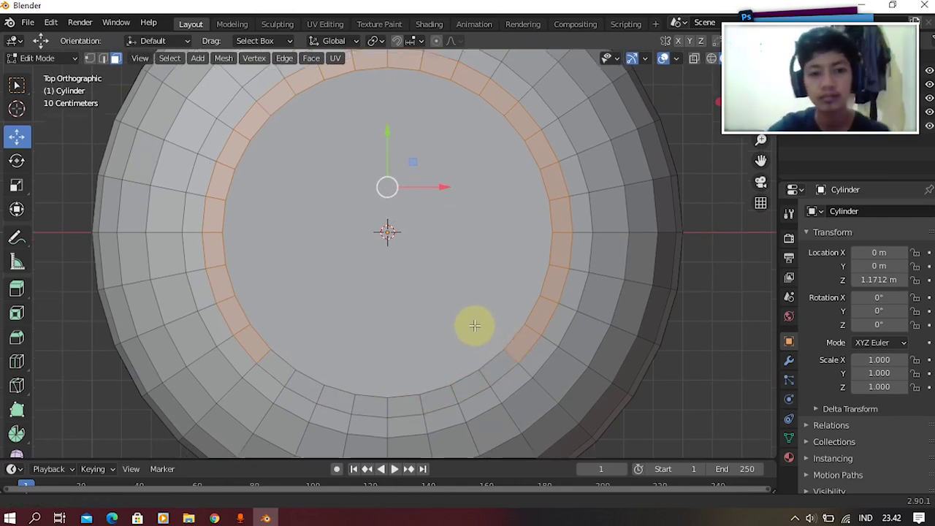
{"action": "middle_click_drag", "start_coordinate": [472, 332], "coordinate": [477, 346], "text": "shift"}
{"action": "middle_click_drag", "start_coordinate": [451, 302], "coordinate": [455, 311], "text": "ctrl"}
{"action": "middle_click_drag", "start_coordinate": [455, 311], "coordinate": [456, 312], "text": "ctrl"}
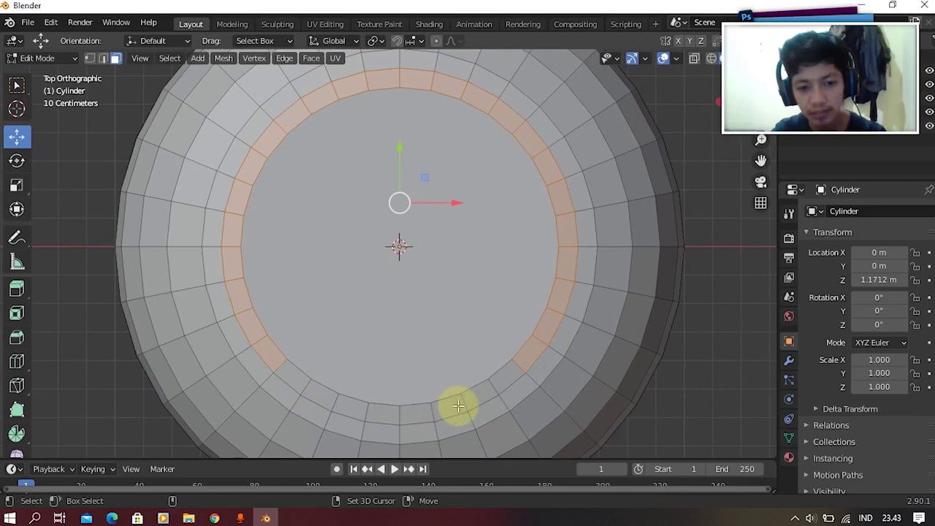
{"action": "left_click", "coordinate": [545, 359], "text": "shift"}
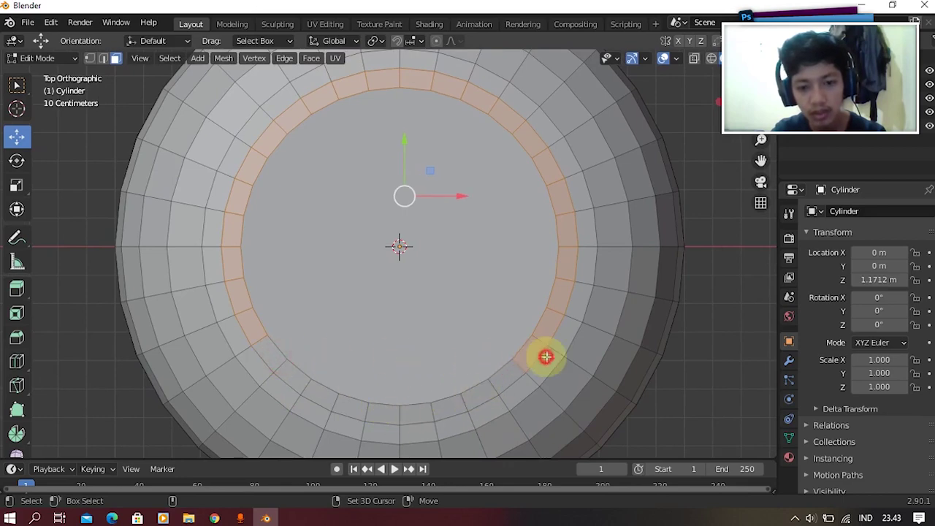
Compare the selected band with the handle in the reference image and check it in top orthographic view.
{"action": "key", "text": "Tab"}
{"action": "middle_click_drag", "start_coordinate": [463, 338], "coordinate": [317, 134]}
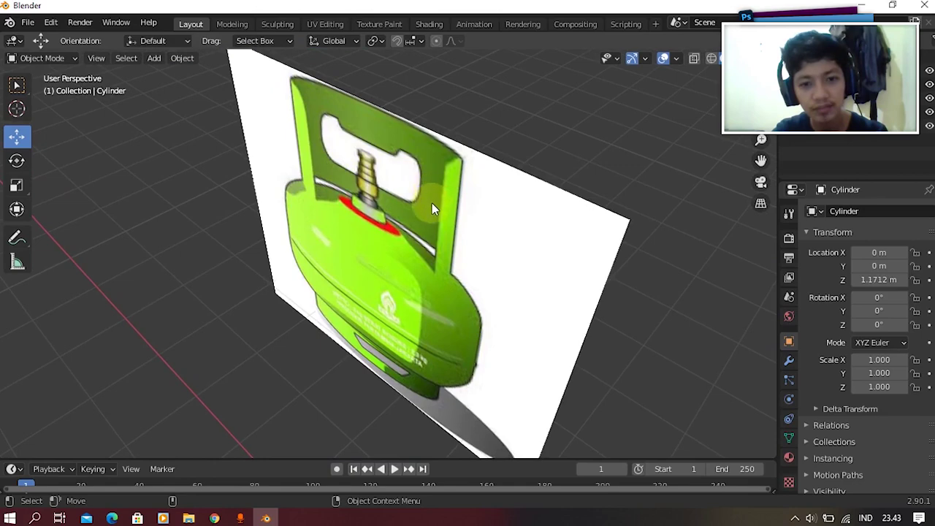
{"action": "middle_click_drag", "start_coordinate": [451, 251], "coordinate": [452, 212]}
{"action": "key", "text": "Tab"}
{"action": "scroll", "coordinate": [451, 211], "scroll_direction": "up", "scroll_amount": 3}
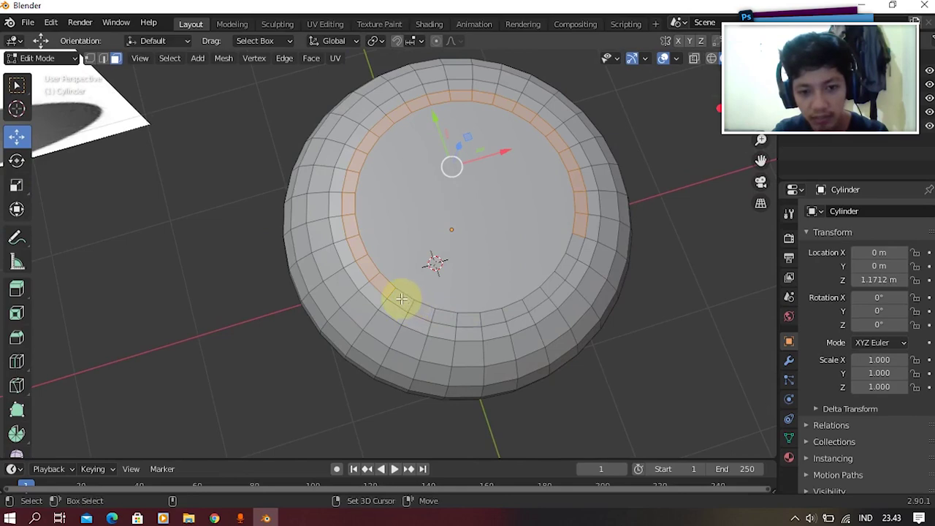
{"action": "key", "text": "grave"}
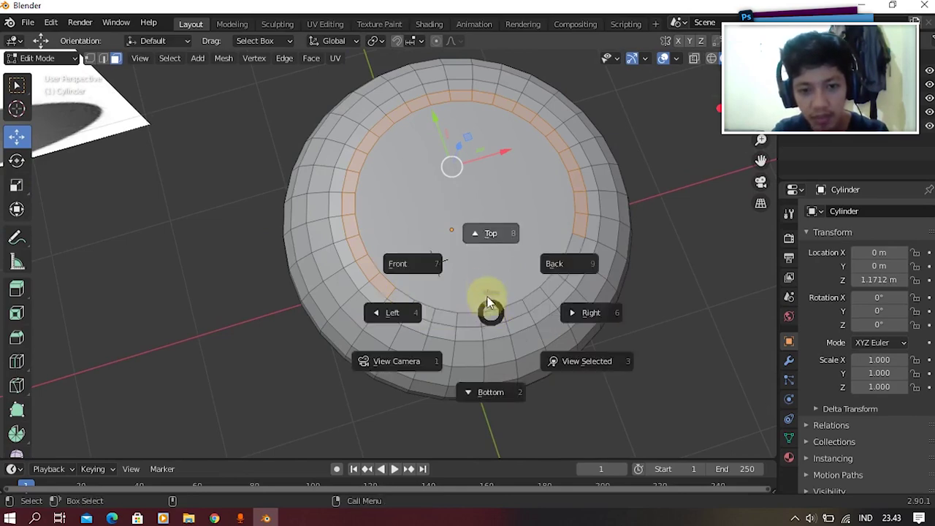
{"action": "left_click", "coordinate": [489, 300]}
{"action": "scroll", "coordinate": [275, 291], "scroll_direction": "down", "scroll_amount": 8}
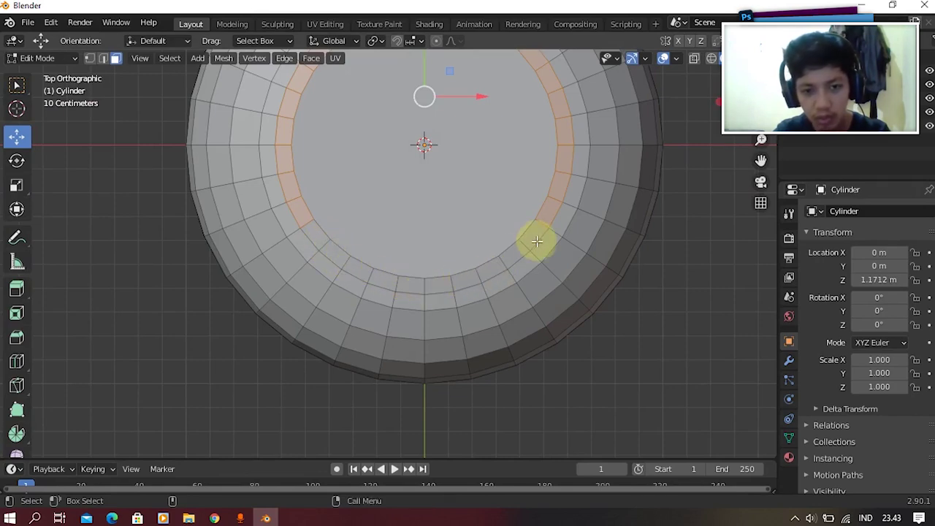
{"action": "middle_click_drag", "start_coordinate": [536, 240], "coordinate": [509, 307], "text": "shift"}
Extrude the selected C-shaped band of faces upward to form the handle wall and return to Object Mode.
{"action": "key", "text": "Tab"}
{"action": "middle_click_drag", "start_coordinate": [351, 258], "coordinate": [290, 236]}
{"action": "key", "text": "Tab"}
{"action": "scroll", "coordinate": [270, 339], "scroll_direction": "up", "scroll_amount": 2}
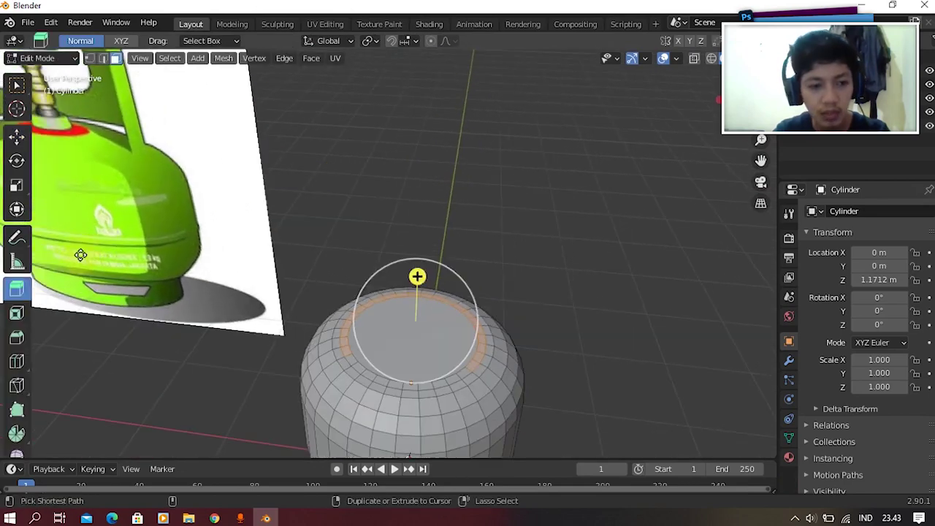
{"action": "left_click", "coordinate": [28, 288]}
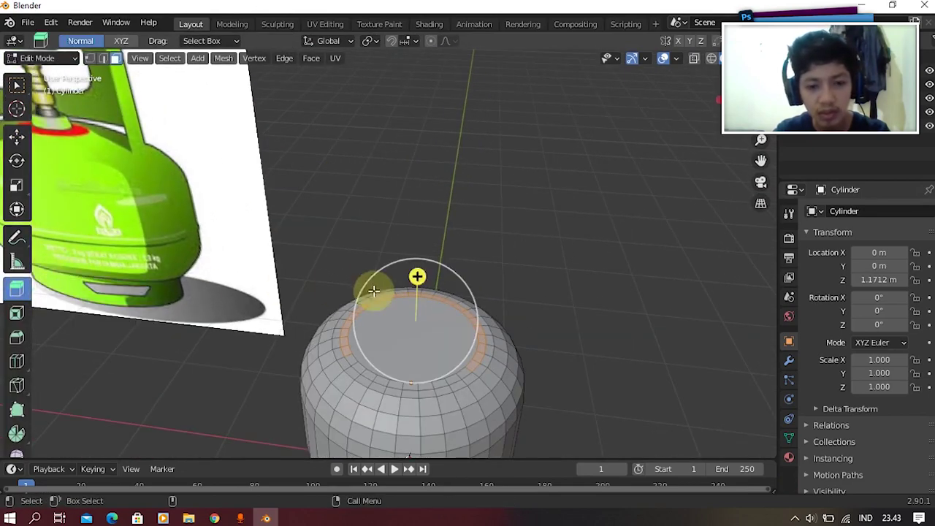
{"action": "left_click_drag", "start_coordinate": [426, 283], "coordinate": [417, 209]}
{"action": "key", "text": "Tab"}
{"action": "middle_click_drag", "start_coordinate": [417, 209], "coordinate": [376, 267]}
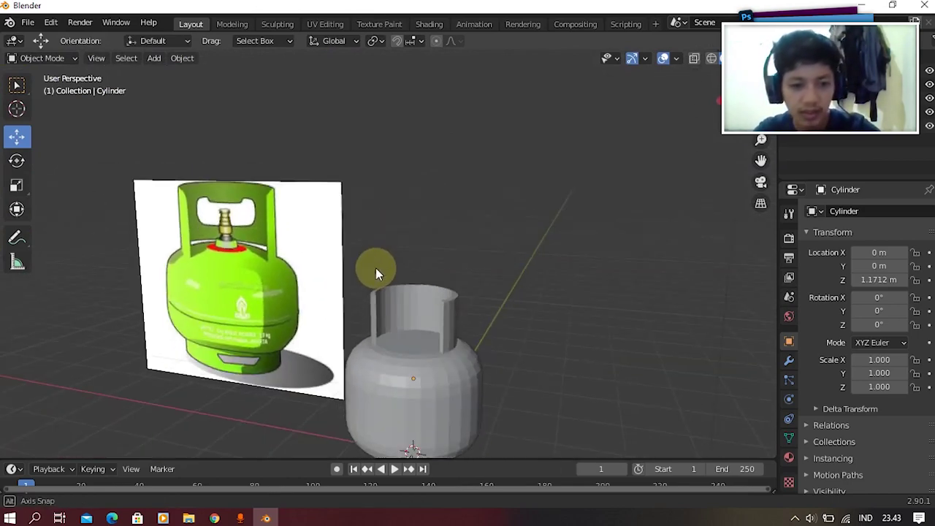
Adjust the height of the handle wall's top faces slightly with the Move tool and return to Object Mode.
{"action": "key", "text": "Tab"}
{"action": "left_click", "coordinate": [17, 136]}
{"action": "left_click_drag", "start_coordinate": [422, 227], "coordinate": [423, 226]}
{"action": "key", "text": "Tab"}
{"action": "middle_click_drag", "start_coordinate": [424, 225], "coordinate": [390, 316]}
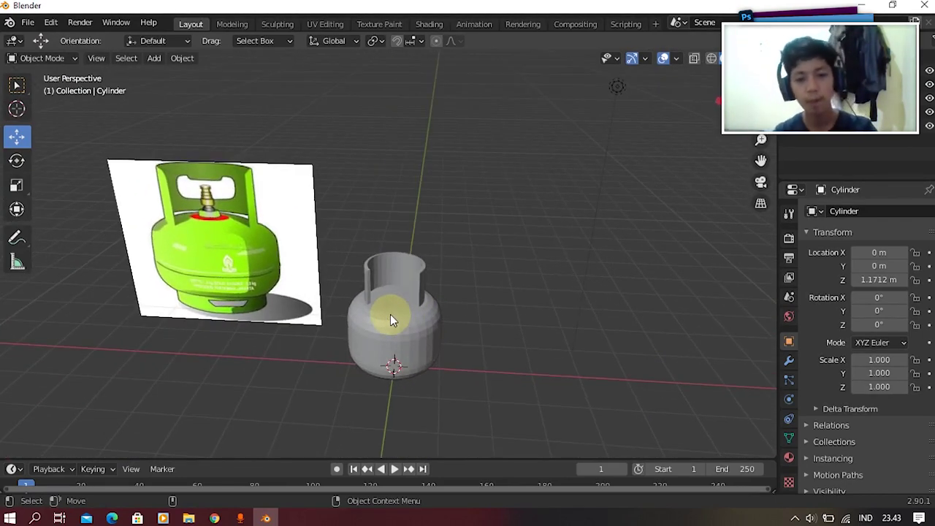
Add a single loop cut through the innermost ring of faces around the cylinder's flat underside.
{"action": "middle_click_drag", "start_coordinate": [390, 315], "coordinate": [370, 228]}
{"action": "key", "text": "Tab"}
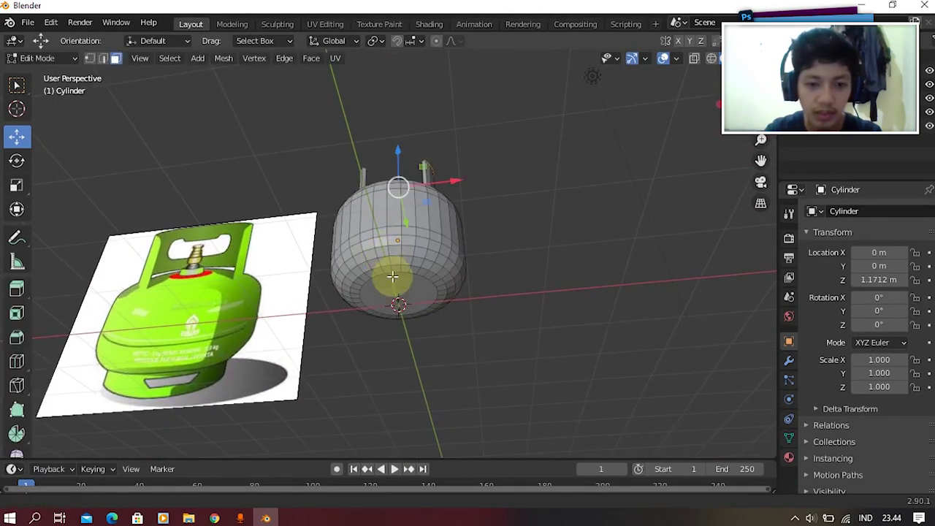
{"action": "scroll", "coordinate": [385, 257], "scroll_direction": "up", "scroll_amount": 4}
{"action": "key", "text": "Tab"}
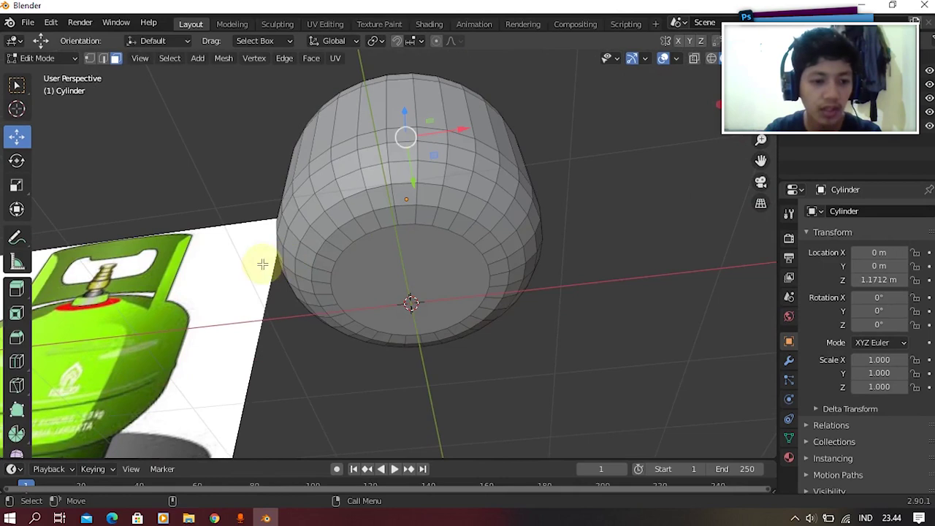
{"action": "left_click", "coordinate": [17, 363]}
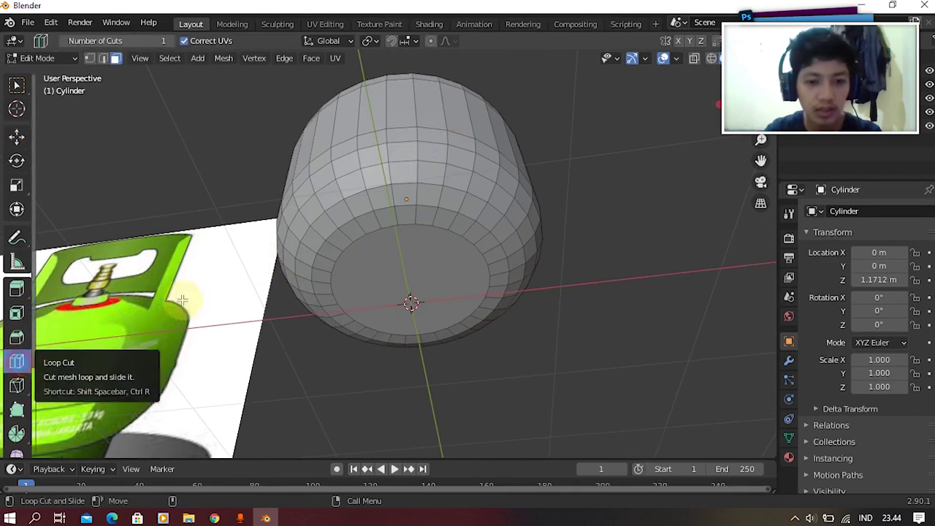
{"action": "left_click", "coordinate": [325, 257]}
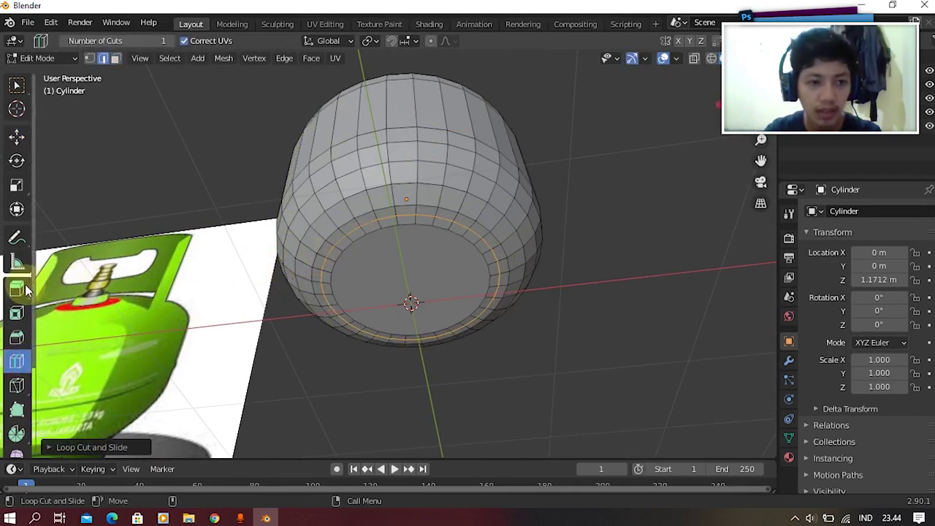
Select the narrow ring of faces between the flat underside and the new edge loop in face selection mode.
{"action": "left_click", "coordinate": [113, 62]}
{"action": "left_click", "coordinate": [20, 137]}
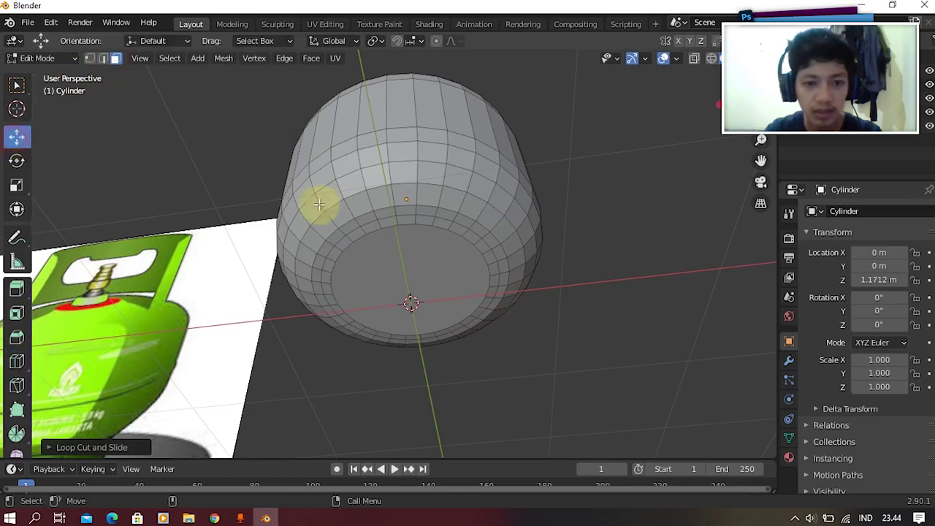
{"action": "left_click", "coordinate": [350, 237], "text": "alt"}
{"action": "key", "text": "Tab"}
{"action": "middle_click_drag", "start_coordinate": [347, 243], "coordinate": [328, 182]}
{"action": "key", "text": "Tab"}
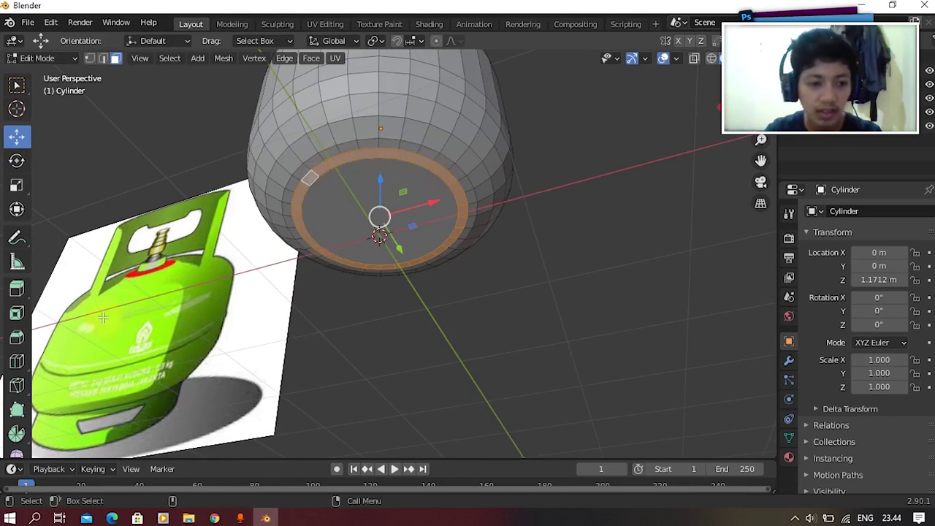
Extrude the selected bottom ring downward along Z to form the cylinder's foot and return to Object Mode.
{"action": "left_click", "coordinate": [17, 289]}
{"action": "left_click_drag", "start_coordinate": [377, 256], "coordinate": [379, 275]}
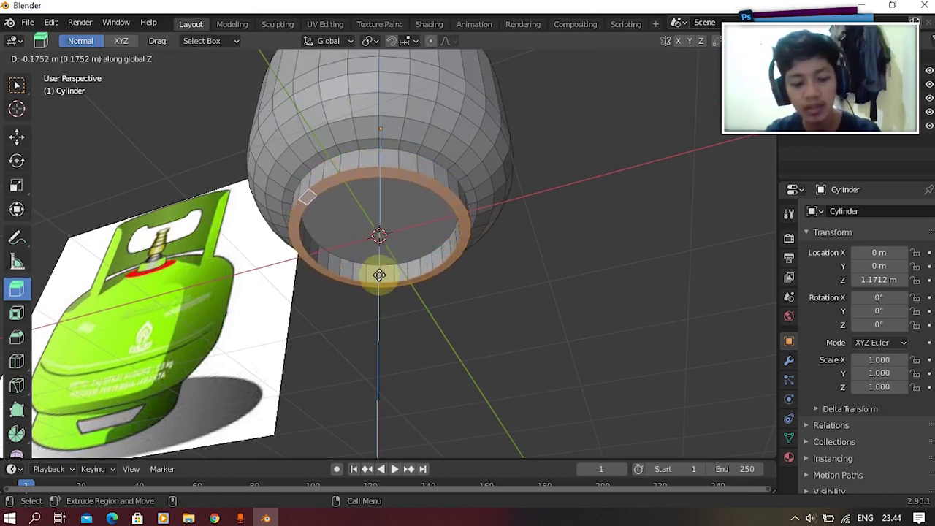
{"action": "left_click_drag", "start_coordinate": [380, 278], "coordinate": [377, 295]}
{"action": "key", "text": "Tab"}
{"action": "middle_click_drag", "start_coordinate": [378, 294], "coordinate": [438, 246]}
Examine the gap between the handle and the body in the reference image.
{"action": "scroll", "coordinate": [501, 282], "scroll_direction": "down", "scroll_amount": 3}
{"action": "scroll", "coordinate": [439, 208], "scroll_direction": "up", "scroll_amount": 5}
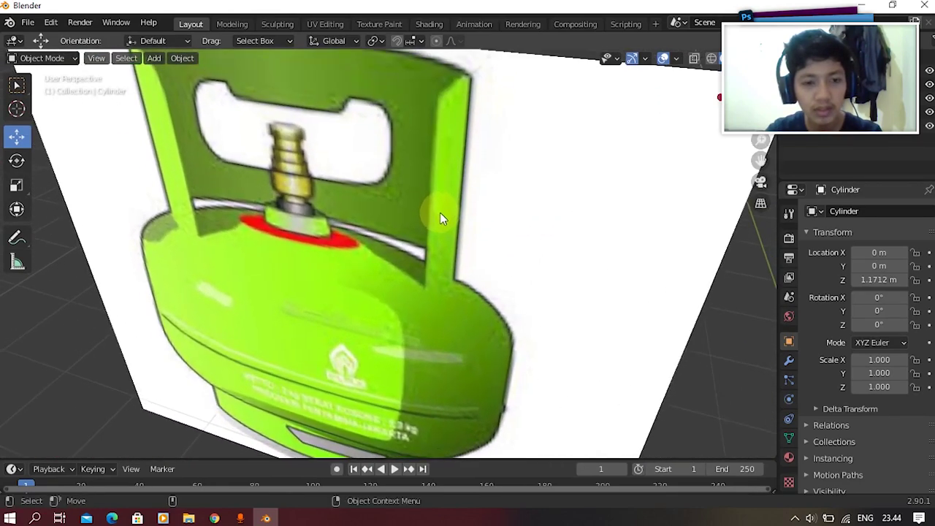
{"action": "middle_click_drag", "start_coordinate": [439, 211], "coordinate": [449, 215], "text": "shift"}
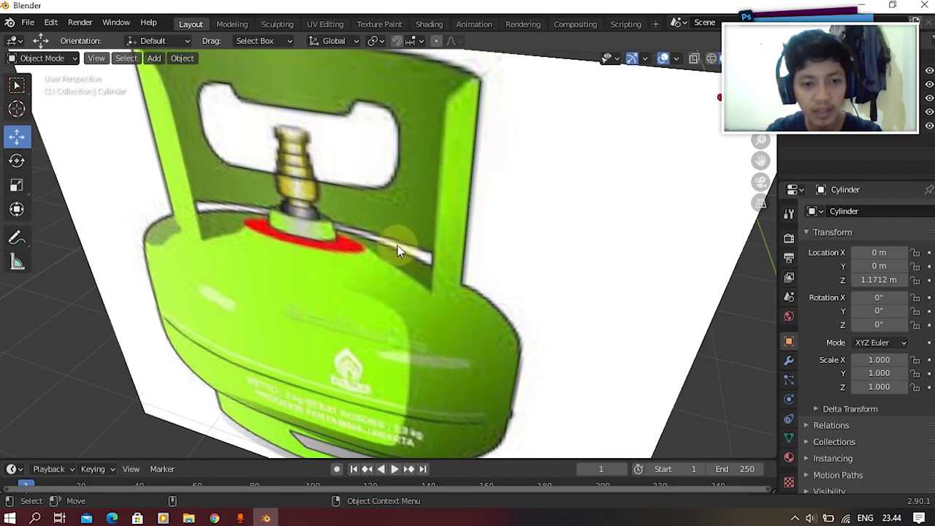
{"action": "left_click", "coordinate": [209, 210]}
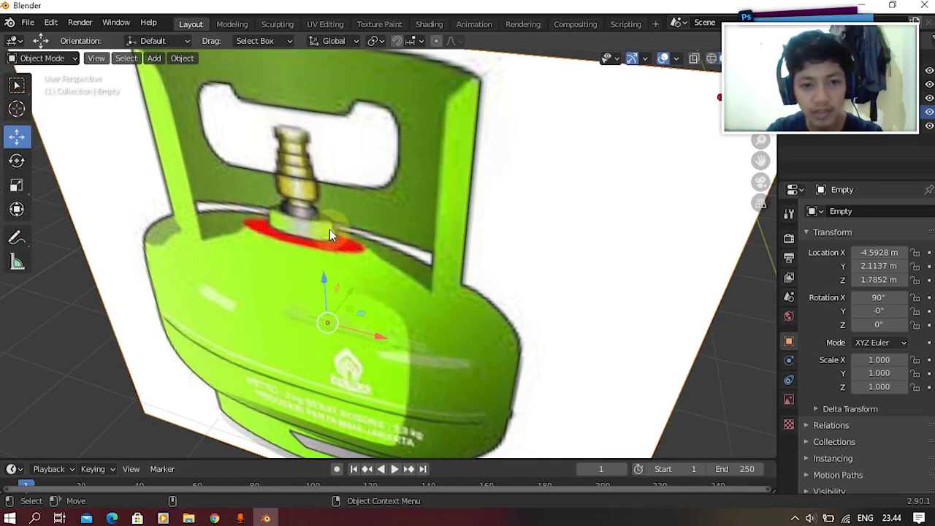
{"action": "scroll", "coordinate": [391, 238], "scroll_direction": "down", "scroll_amount": 2}
{"action": "middle_click_drag", "start_coordinate": [407, 311], "coordinate": [359, 198], "text": "shift"}
Add a single horizontal loop cut around the handle wall of the cylinder in Edit Mode.
{"action": "left_click", "coordinate": [356, 178]}
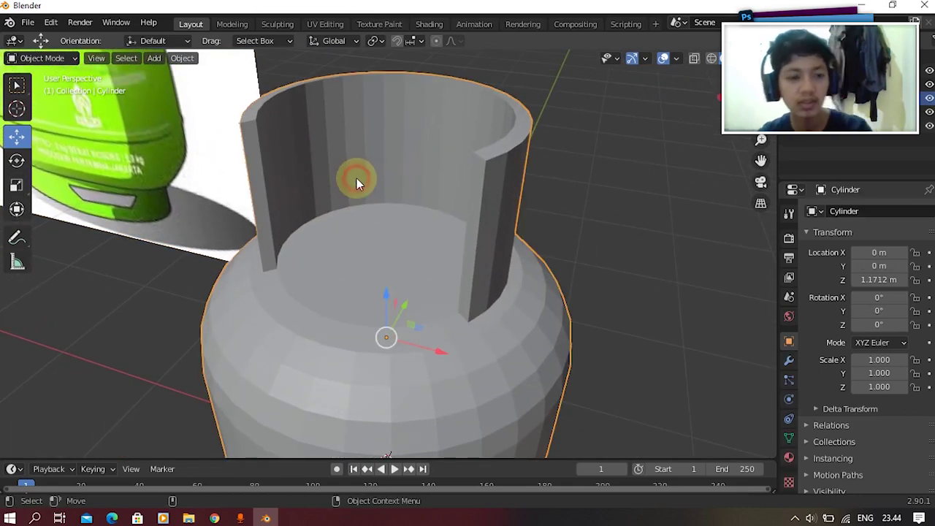
{"action": "key", "text": "Tab"}
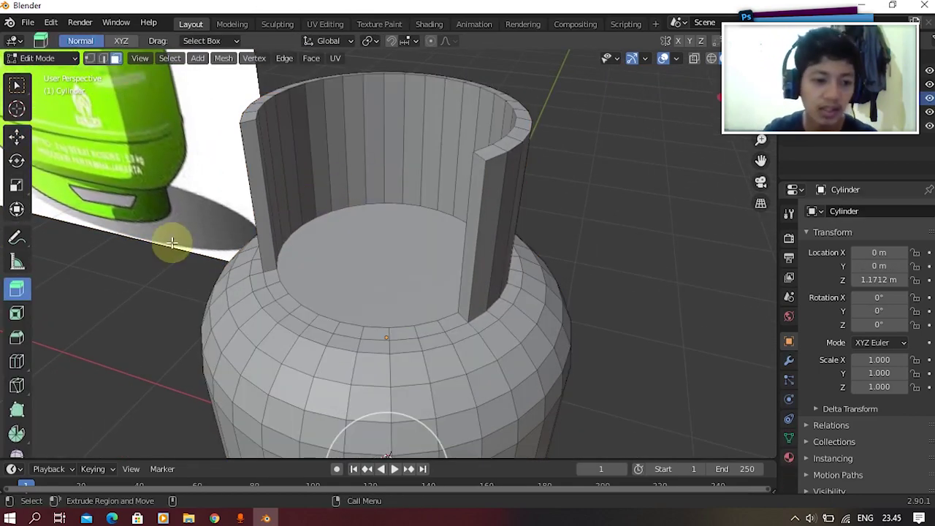
{"action": "right_click", "coordinate": [17, 358]}
{"action": "left_click", "coordinate": [6, 341]}
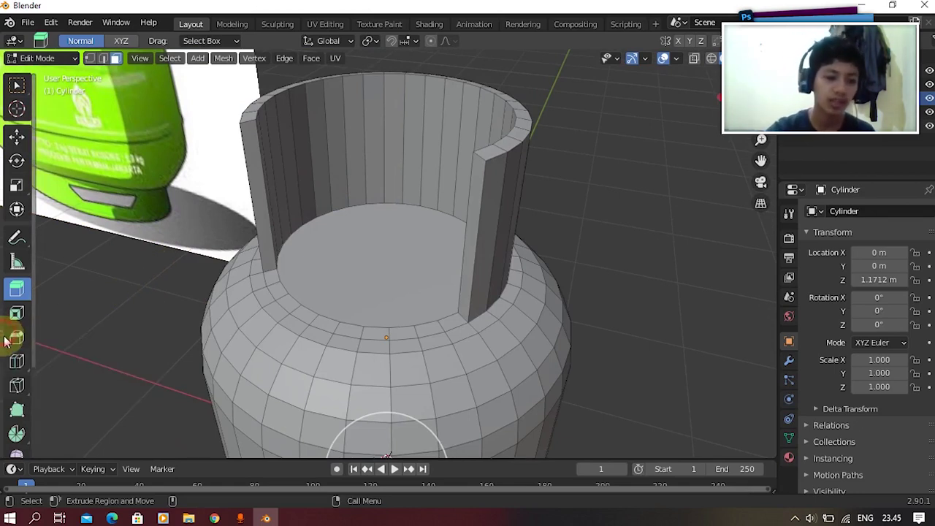
{"action": "left_click", "coordinate": [17, 361]}
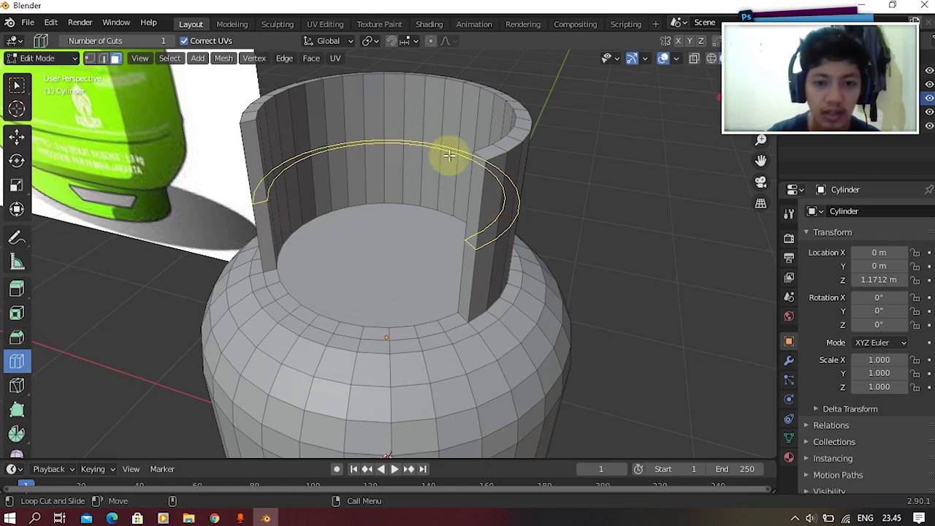
{"action": "left_click_drag", "start_coordinate": [473, 166], "coordinate": [149, 160]}
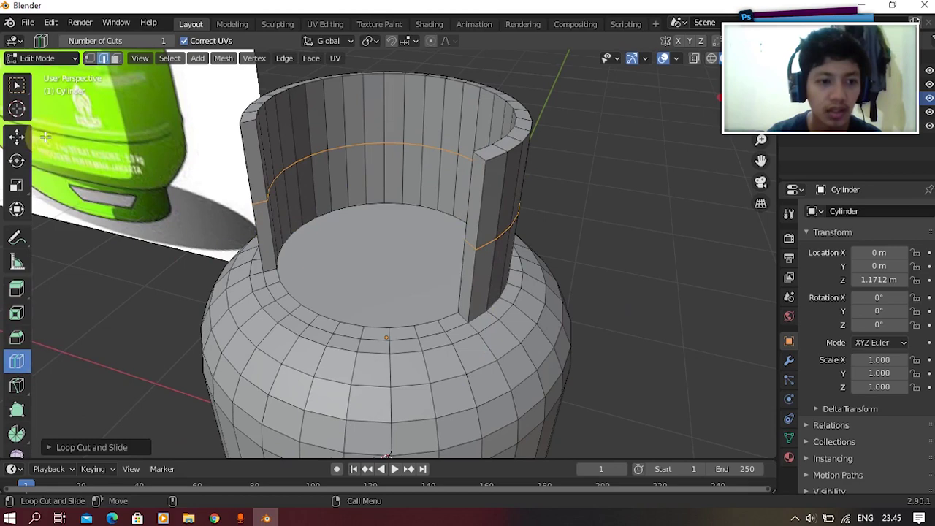
Move the handle's edge loop down about 0.34 m to just above the body and return to Object Mode.
{"action": "left_click", "coordinate": [17, 136]}
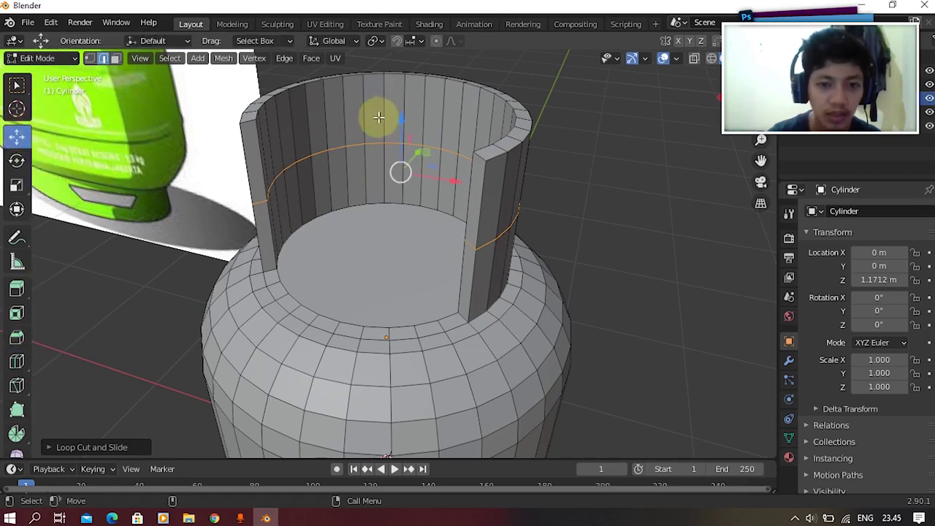
{"action": "left_click_drag", "start_coordinate": [404, 117], "coordinate": [405, 162]}
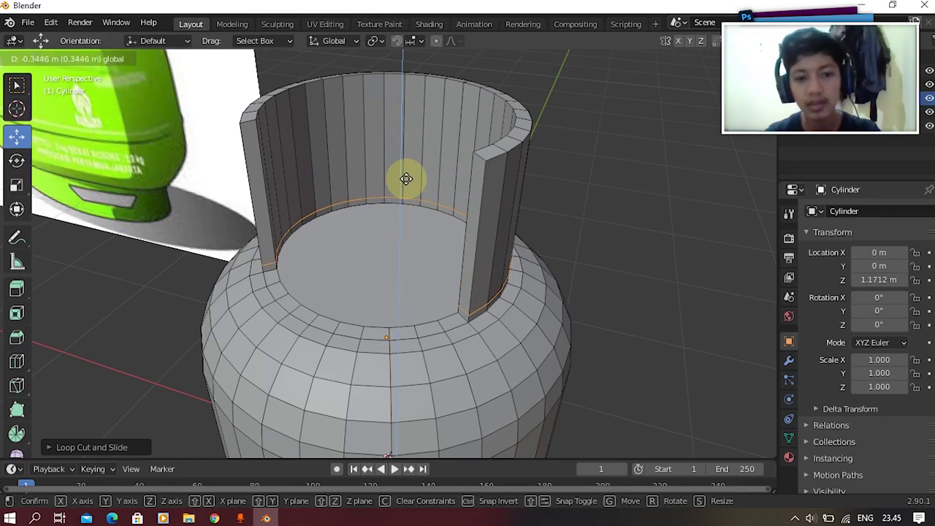
{"action": "left_click_drag", "start_coordinate": [405, 175], "coordinate": [398, 179]}
{"action": "key", "text": "Tab"}
{"action": "middle_click_drag", "start_coordinate": [398, 178], "coordinate": [250, 209]}
Select four adjacent faces of the narrow strip at the handle's base in right orthographic view.
{"action": "key", "text": "grave"}
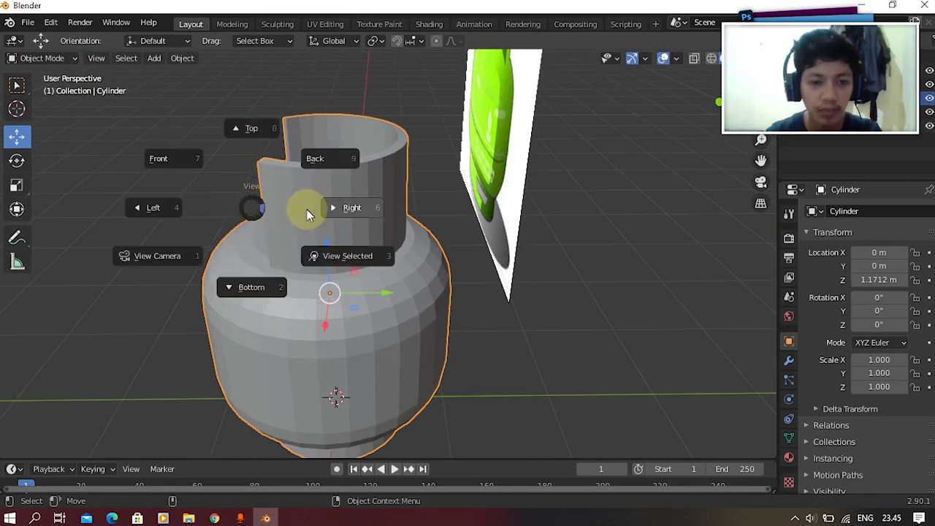
{"action": "left_click", "coordinate": [350, 208]}
{"action": "scroll", "coordinate": [379, 198], "scroll_direction": "up", "scroll_amount": 5}
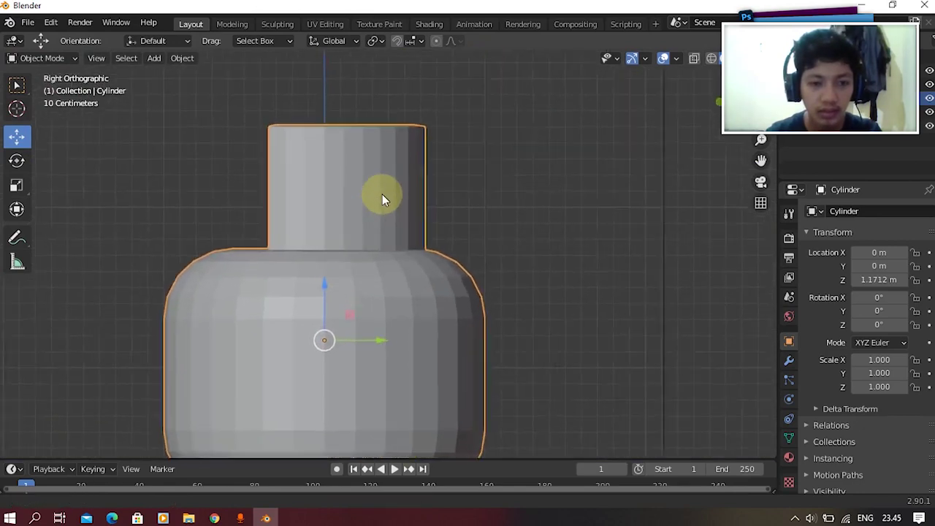
{"action": "scroll", "coordinate": [469, 194], "scroll_direction": "up", "scroll_amount": 2}
{"action": "key", "text": "Tab"}
{"action": "left_click", "coordinate": [398, 250]}
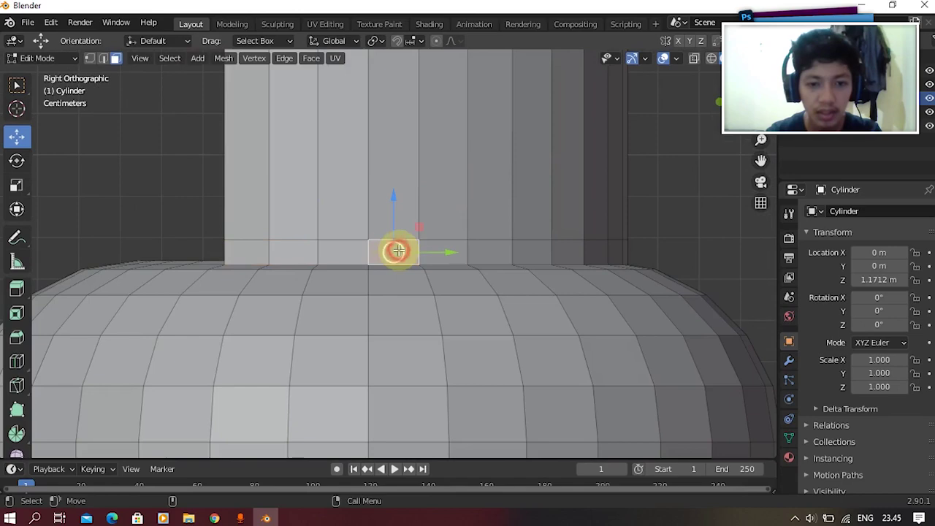
{"action": "left_click", "coordinate": [342, 250], "text": "shift"}
{"action": "left_click", "coordinate": [442, 250], "text": "shift"}
{"action": "left_click", "coordinate": [496, 248], "text": "shift"}
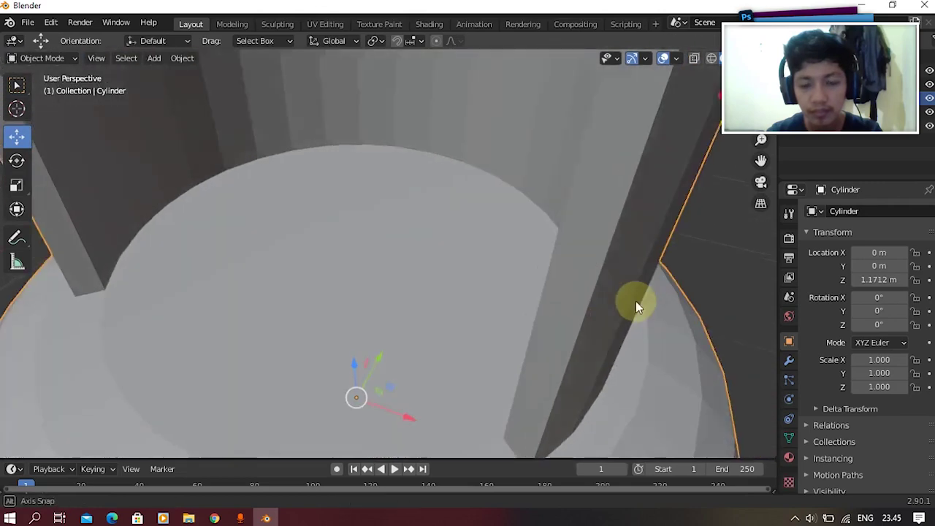
Examine the base of the handle wall and the body's flat top from several angles.
{"action": "middle_click_drag", "start_coordinate": [636, 305], "coordinate": [617, 280]}
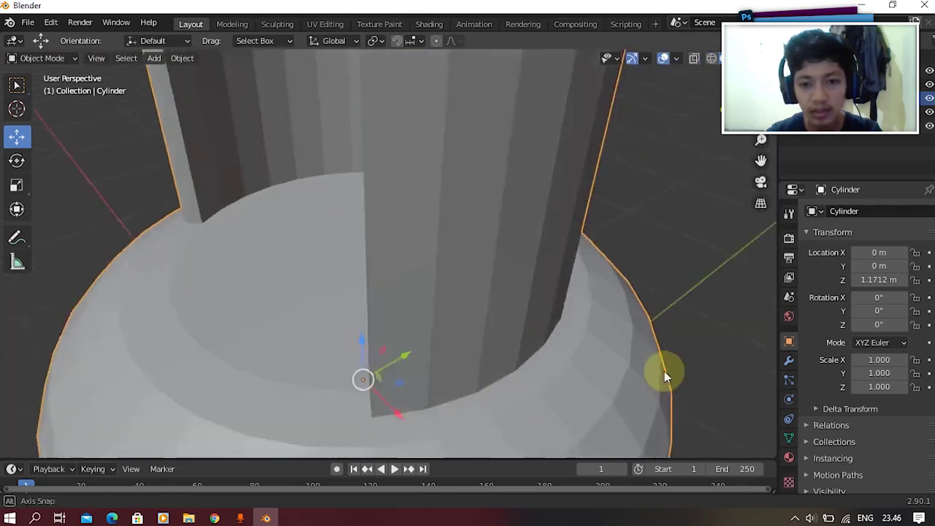
{"action": "middle_click_drag", "start_coordinate": [664, 371], "coordinate": [678, 330]}
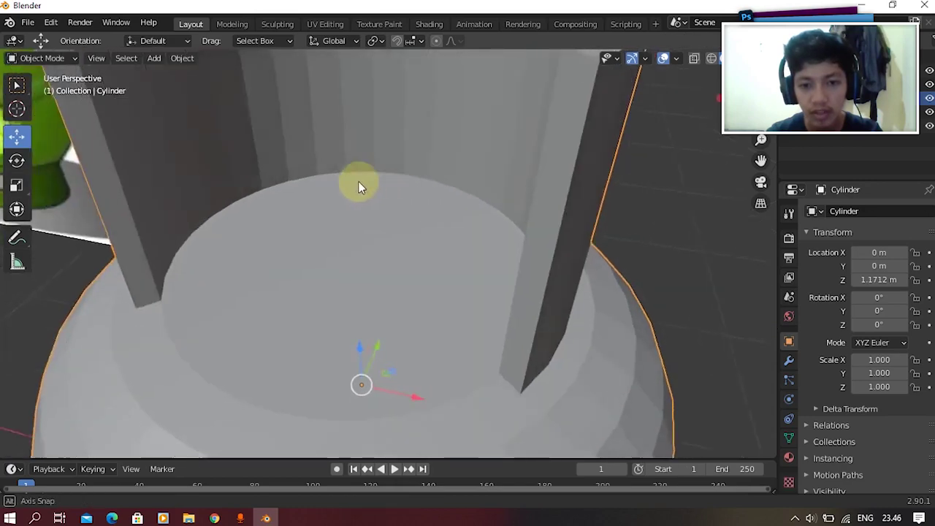
{"action": "middle_click_drag", "start_coordinate": [359, 187], "coordinate": [492, 209]}
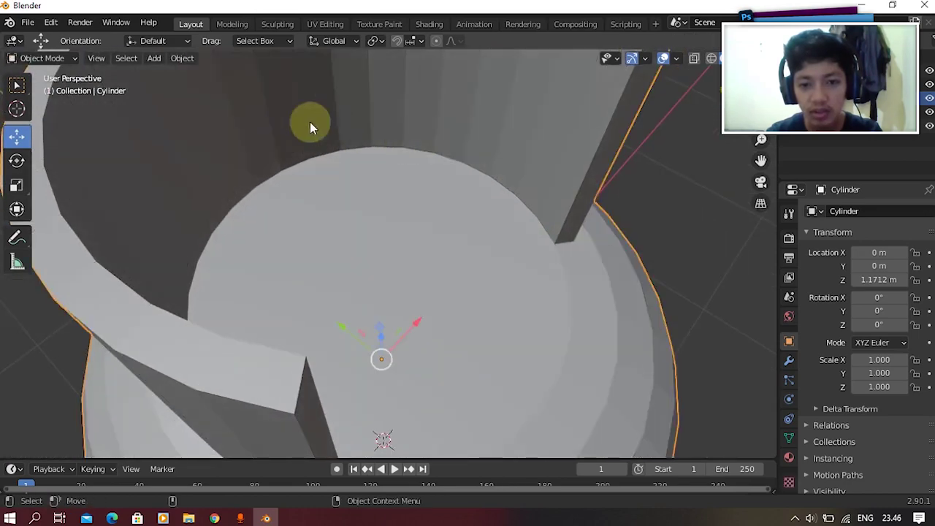
In wireframe shading, select the row of inner faces on the handle's base strip directly opposite the already selected outer faces.
{"action": "middle_click_drag", "start_coordinate": [309, 125], "coordinate": [285, 226]}
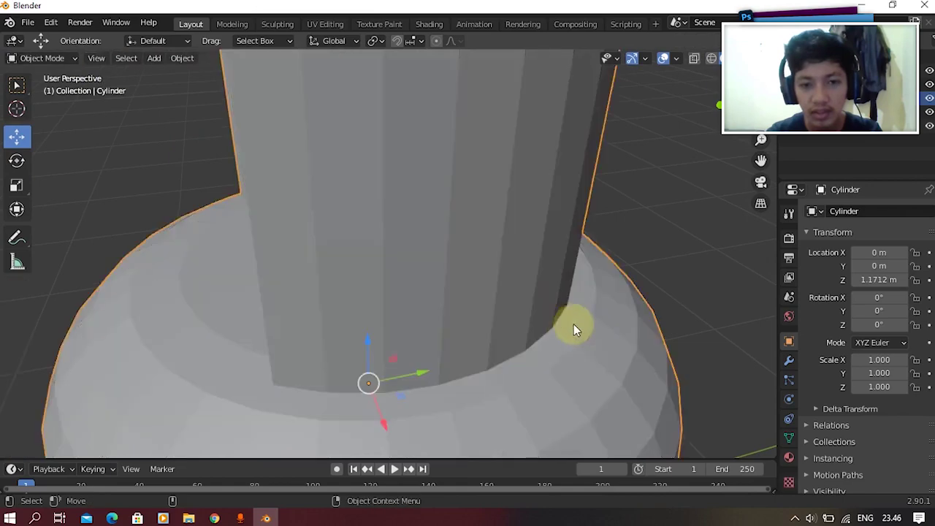
{"action": "middle_click_drag", "start_coordinate": [574, 324], "coordinate": [713, 316]}
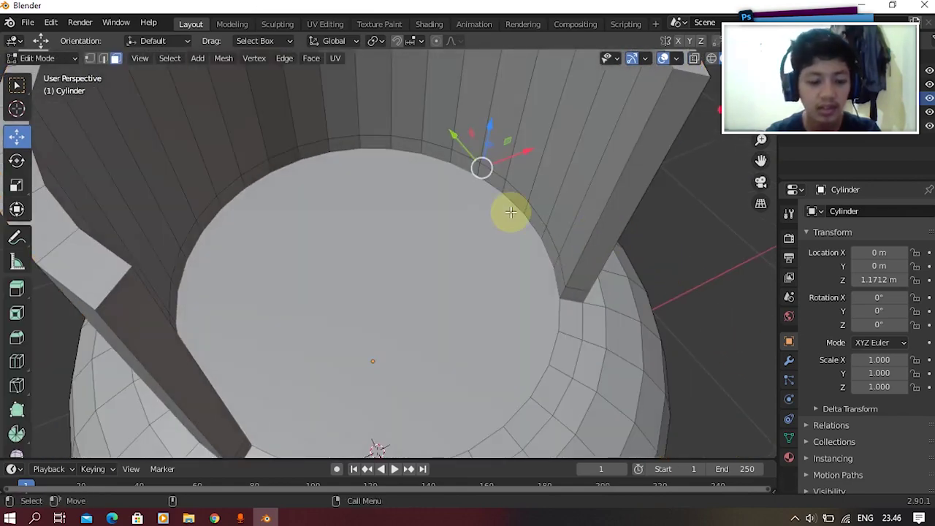
{"action": "key", "text": "z"}
{"action": "left_click", "coordinate": [463, 210]}
{"action": "mouse_move", "coordinate": [463, 208]}
{"action": "middle_mouse_down"}
{"action": "mouse_move", "coordinate": [475, 159]}
{"action": "mouse_move", "coordinate": [429, 185]}
{"action": "middle_mouse_up"}
{"action": "middle_click_drag", "start_coordinate": [607, 253], "coordinate": [587, 235], "text": "shift"}
{"action": "left_click", "coordinate": [593, 266], "text": "shift"}
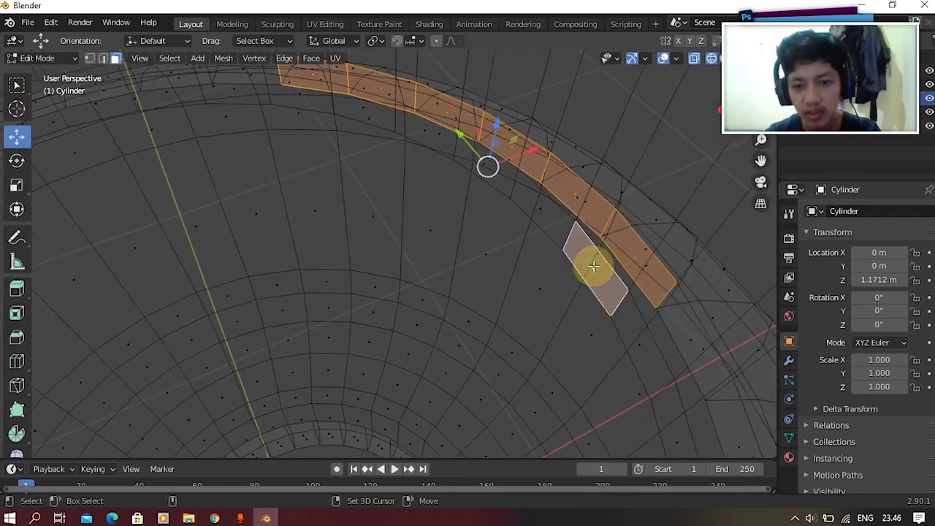
{"action": "left_click", "coordinate": [538, 213], "text": "shift"}
{"action": "left_click", "coordinate": [486, 167], "text": "shift"}
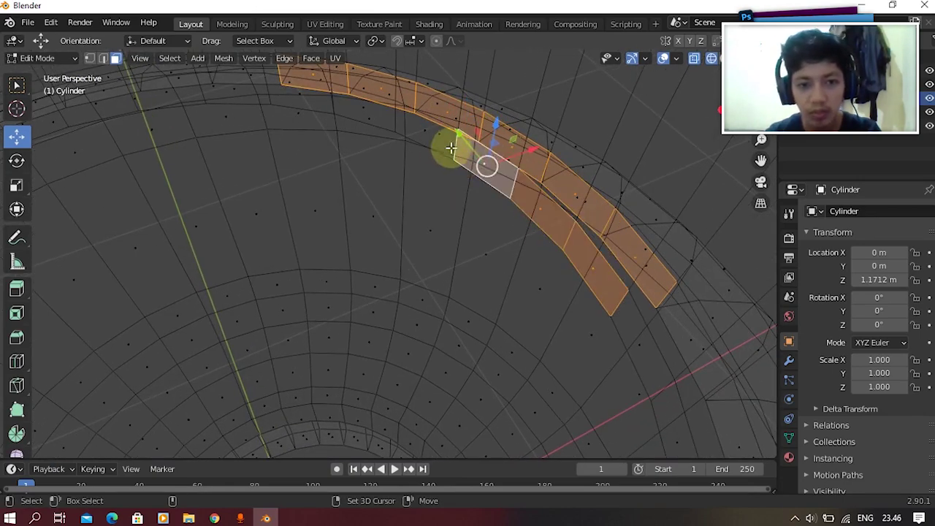
{"action": "middle_click_drag", "start_coordinate": [417, 124], "coordinate": [455, 219], "text": "shift"}
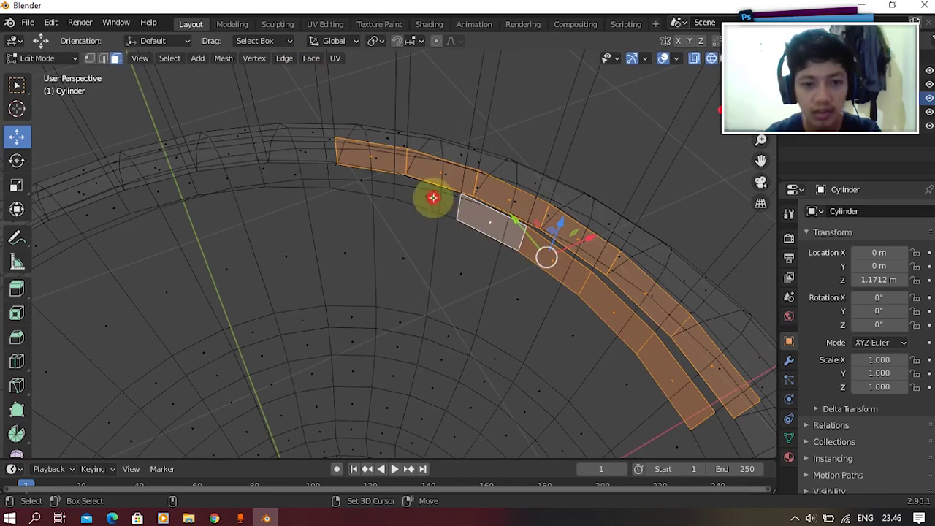
{"action": "left_click", "coordinate": [432, 198], "text": "shift"}
{"action": "left_click", "coordinate": [366, 185], "text": "shift"}
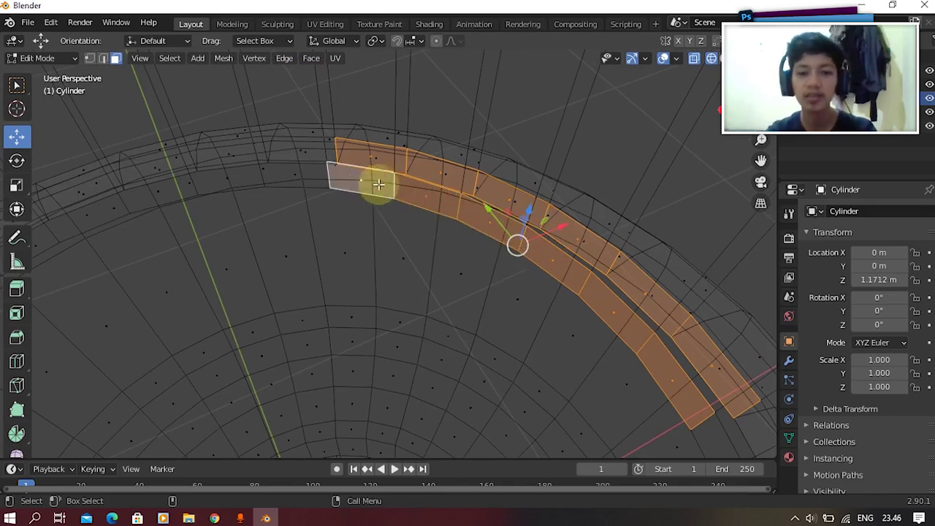
Bridge the selected outer and inner faces to open a slot through the handle's base, and return to solid shading.
{"action": "middle_click_drag", "start_coordinate": [423, 180], "coordinate": [381, 165]}
{"action": "right_click", "coordinate": [380, 165]}
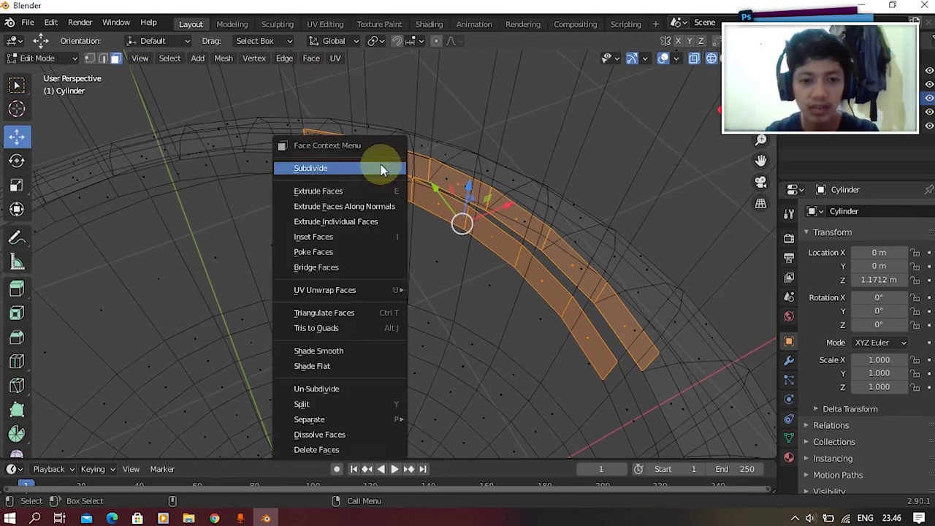
{"action": "left_click", "coordinate": [360, 268]}
{"action": "right_click", "coordinate": [360, 268]}
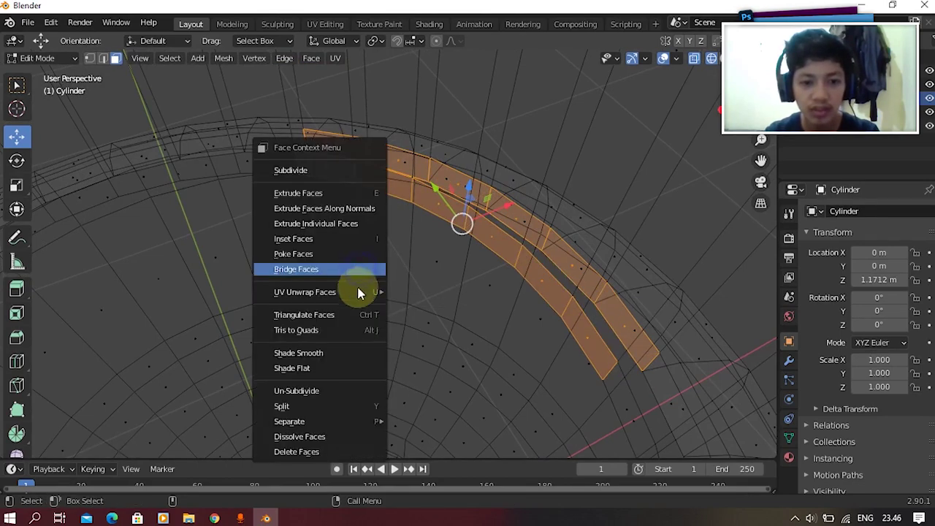
{"action": "left_click", "coordinate": [300, 272]}
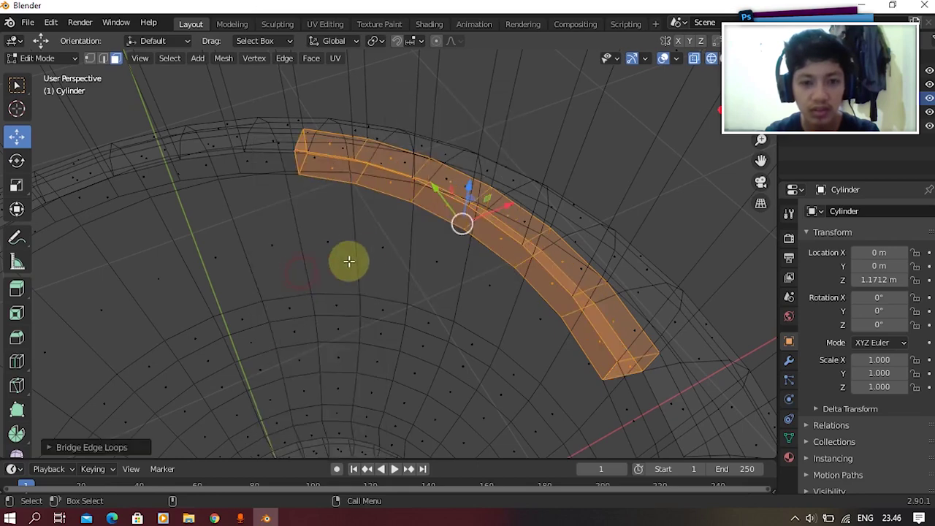
{"action": "key", "text": "Tab"}
{"action": "key", "text": "shift+z"}
{"action": "key", "text": "z"}
{"action": "left_click", "coordinate": [386, 254]}
{"action": "mouse_move", "coordinate": [382, 252]}
{"action": "middle_mouse_down"}
{"action": "mouse_move", "coordinate": [372, 190]}
{"action": "mouse_move", "coordinate": [282, 260]}
{"action": "mouse_move", "coordinate": [312, 326]}
{"action": "mouse_move", "coordinate": [168, 296]}
{"action": "mouse_move", "coordinate": [125, 232]}
{"action": "mouse_move", "coordinate": [104, 245]}
{"action": "mouse_move", "coordinate": [382, 333]}
{"action": "mouse_move", "coordinate": [259, 333]}
{"action": "mouse_move", "coordinate": [484, 380]}
{"action": "mouse_move", "coordinate": [606, 370]}
{"action": "mouse_move", "coordinate": [409, 375]}
{"action": "mouse_move", "coordinate": [456, 345]}
{"action": "mouse_move", "coordinate": [382, 396]}
{"action": "mouse_move", "coordinate": [438, 303]}
{"action": "mouse_move", "coordinate": [388, 246]}
{"action": "mouse_move", "coordinate": [359, 303]}
{"action": "mouse_move", "coordinate": [329, 314]}
{"action": "mouse_move", "coordinate": [584, 293]}
{"action": "mouse_move", "coordinate": [395, 275]}
{"action": "mouse_move", "coordinate": [419, 288]}
{"action": "mouse_move", "coordinate": [476, 268]}
{"action": "middle_mouse_up"}
Examine the handle's base in Edit Mode from the left, front and right orthographic views.
{"action": "key", "text": "Tab"}
{"action": "key", "text": "grave"}
{"action": "left_click", "coordinate": [545, 267]}
{"action": "key", "text": "grave"}
{"action": "left_click", "coordinate": [460, 269]}
{"action": "scroll", "coordinate": [459, 274], "scroll_direction": "up", "scroll_amount": 5}
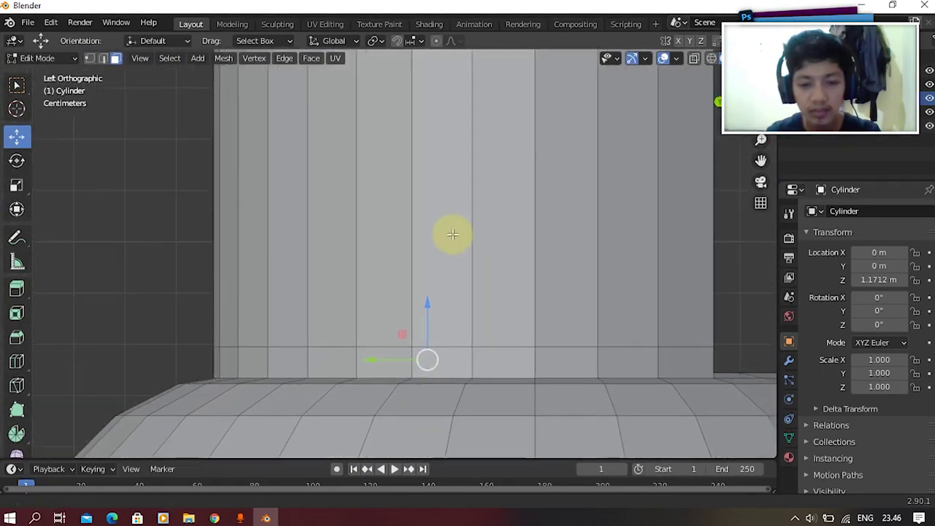
{"action": "key", "text": "grave"}
{"action": "left_click", "coordinate": [405, 210]}
{"action": "key", "text": "grave"}
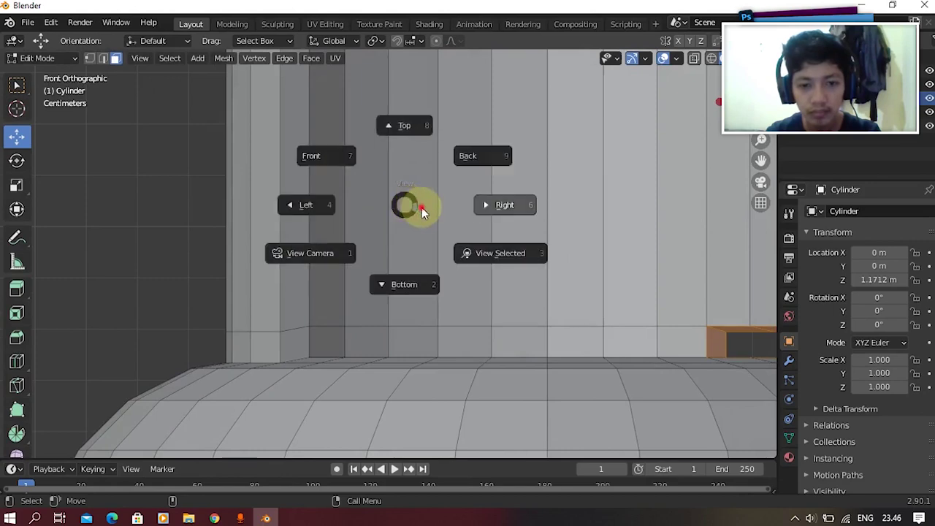
{"action": "left_click", "coordinate": [420, 209]}
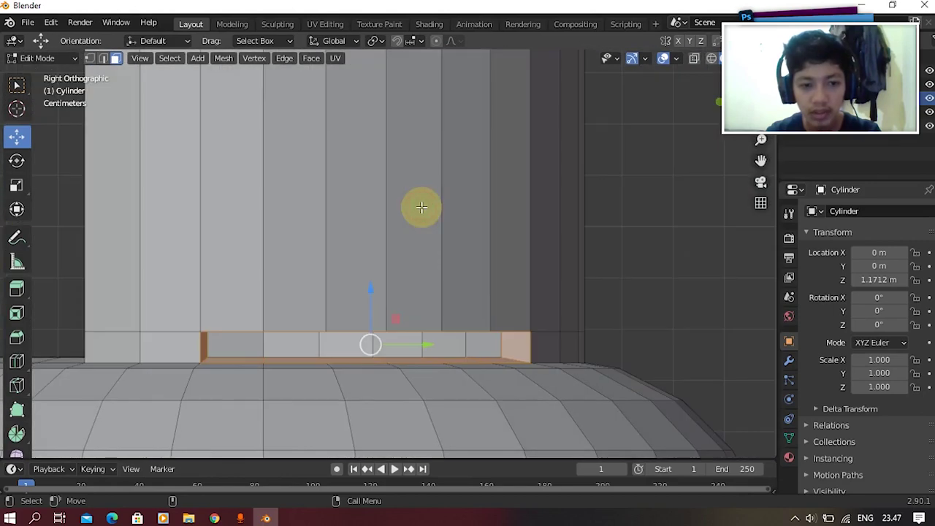
Select six adjacent outer faces of the handle's base strip in left orthographic view.
{"action": "key", "text": "grave"}
{"action": "left_click", "coordinate": [133, 334]}
{"action": "key", "text": "grave"}
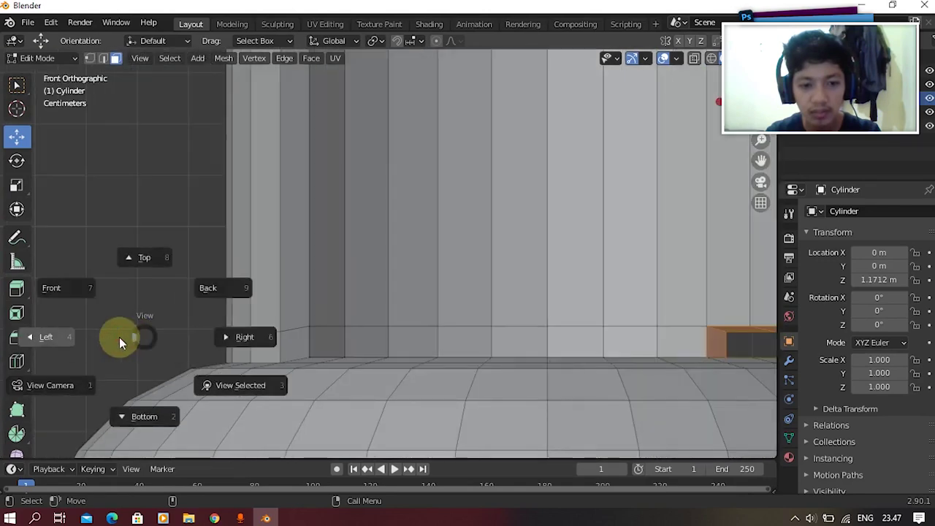
{"action": "left_click", "coordinate": [119, 336]}
{"action": "left_click", "coordinate": [543, 349]}
{"action": "left_click", "coordinate": [496, 348], "text": "shift"}
{"action": "left_click", "coordinate": [439, 347], "text": "shift"}
{"action": "left_click", "coordinate": [362, 352], "text": "shift"}
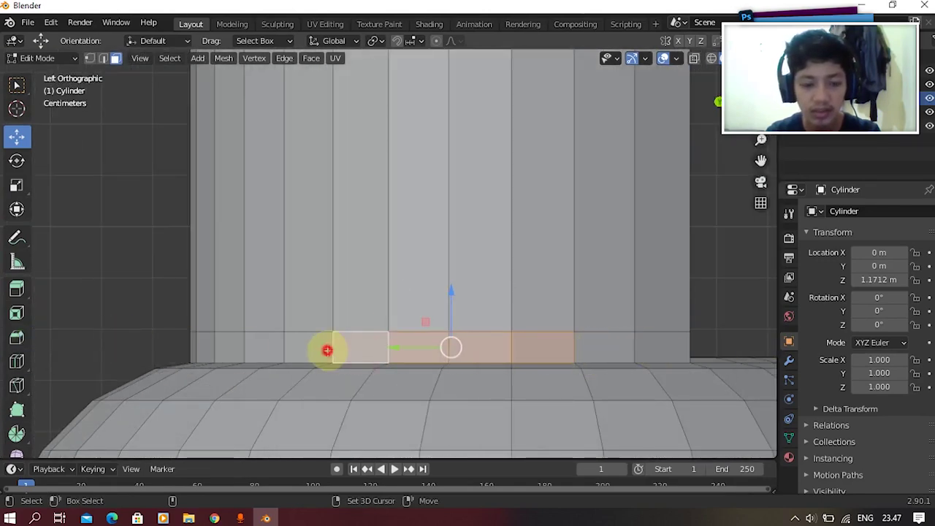
{"action": "left_click", "coordinate": [302, 349], "text": "shift"}
{"action": "left_click", "coordinate": [272, 348], "text": "shift"}
{"action": "middle_click_drag", "start_coordinate": [305, 325], "coordinate": [360, 302], "text": "ctrl"}
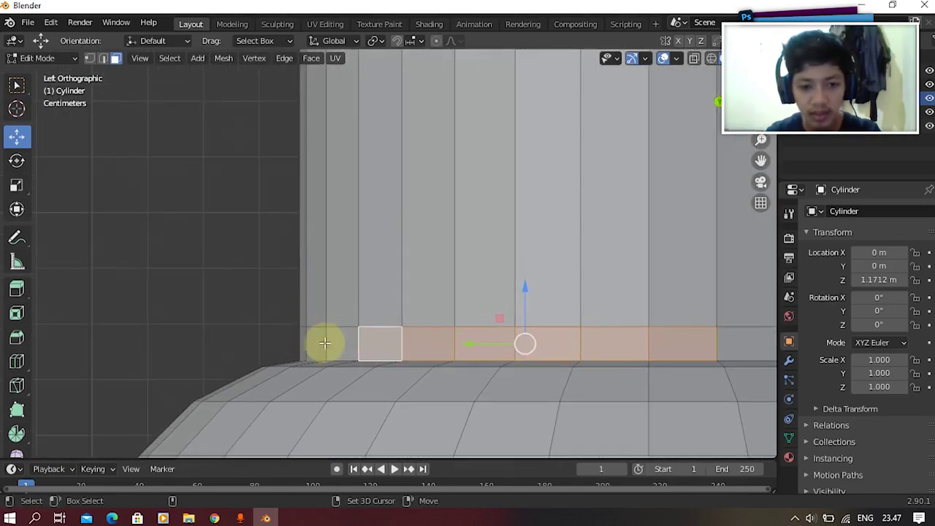
Show the mesh in wireframe shading in Edit Mode, with the inner side of the six selected base faces in view.
{"action": "key", "text": "Tab"}
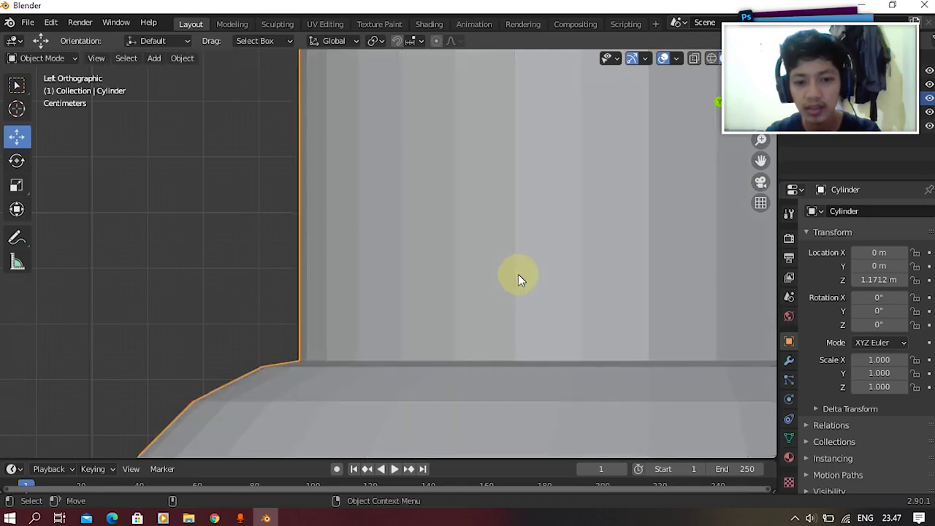
{"action": "middle_click_drag", "start_coordinate": [518, 274], "coordinate": [217, 368]}
{"action": "key", "text": "z"}
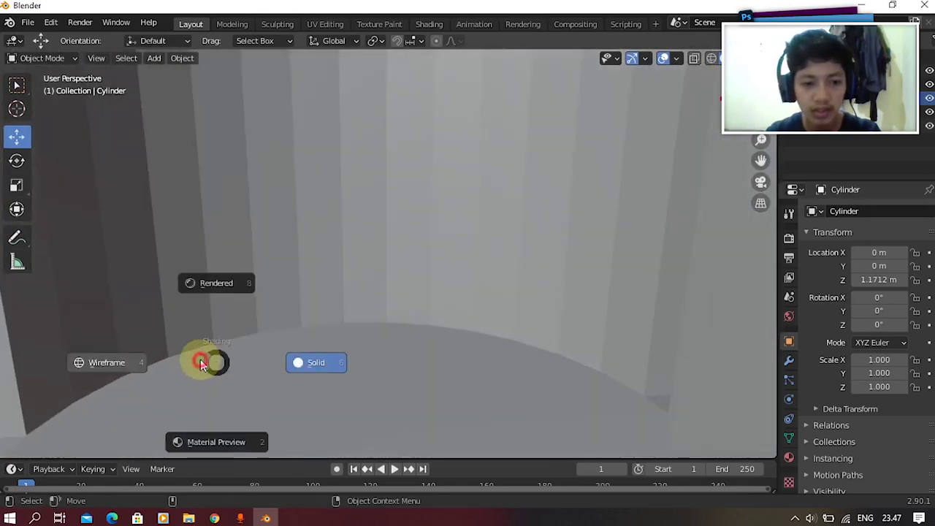
{"action": "left_click", "coordinate": [73, 361]}
{"action": "key", "text": "Tab"}
{"action": "key", "text": "z"}
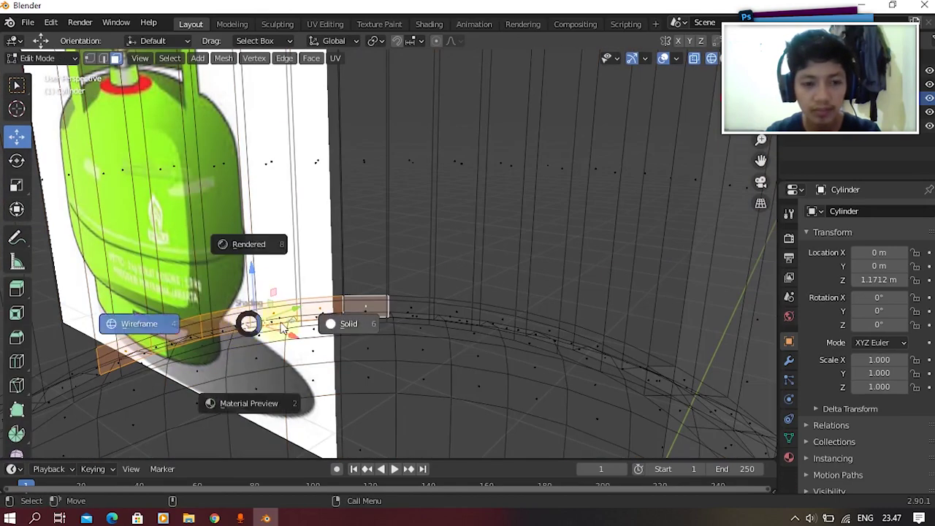
{"action": "left_click", "coordinate": [172, 327]}
{"action": "mouse_move", "coordinate": [173, 326]}
{"action": "middle_mouse_down"}
{"action": "mouse_move", "coordinate": [298, 324]}
{"action": "mouse_move", "coordinate": [384, 338]}
{"action": "mouse_move", "coordinate": [324, 281]}
{"action": "middle_mouse_up"}
{"action": "key", "text": "Tab"}
{"action": "key", "text": "Tab"}
Add the inner base-strip faces opposite the six selected outer ones to the selection, leaving out the face beyond them.
{"action": "left_click", "coordinate": [301, 374], "text": "shift"}
{"action": "left_click", "coordinate": [356, 342], "text": "shift"}
{"action": "left_click", "coordinate": [333, 344], "text": "shift"}
{"action": "left_click", "coordinate": [379, 326], "text": "shift"}
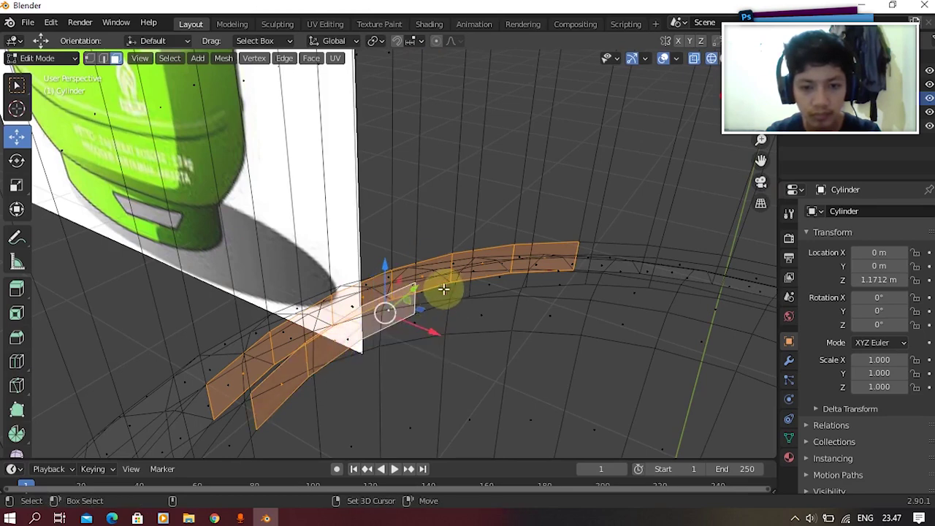
{"action": "left_click", "coordinate": [447, 286], "text": "shift"}
{"action": "left_click", "coordinate": [491, 283], "text": "shift"}
{"action": "middle_click_drag", "start_coordinate": [505, 273], "coordinate": [454, 294]}
{"action": "left_click", "coordinate": [462, 298], "text": "shift"}
{"action": "left_click", "coordinate": [560, 296], "text": "shift"}
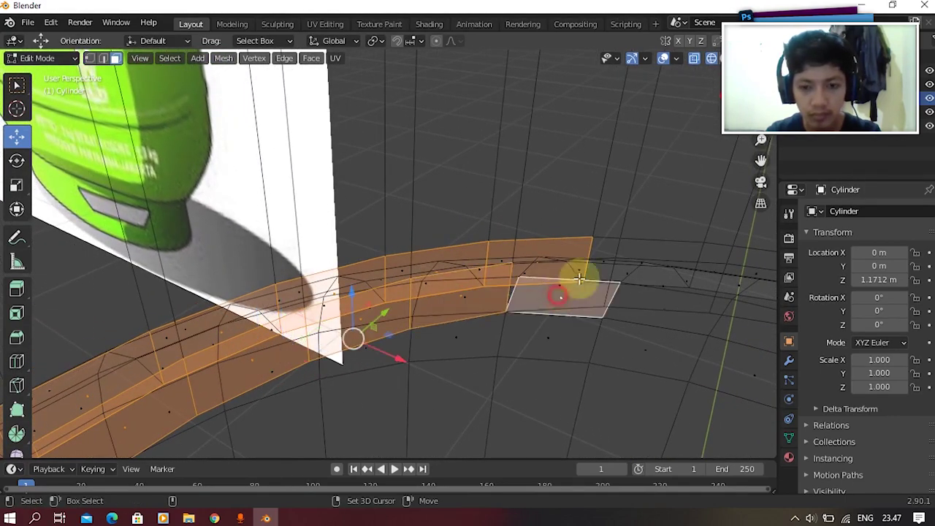
{"action": "key", "text": "ctrl+z"}
Bridge the selected faces to open a second slot through the handle's base, and return to solid shading.
{"action": "middle_click_drag", "start_coordinate": [561, 284], "coordinate": [531, 311]}
{"action": "right_click", "coordinate": [531, 311]}
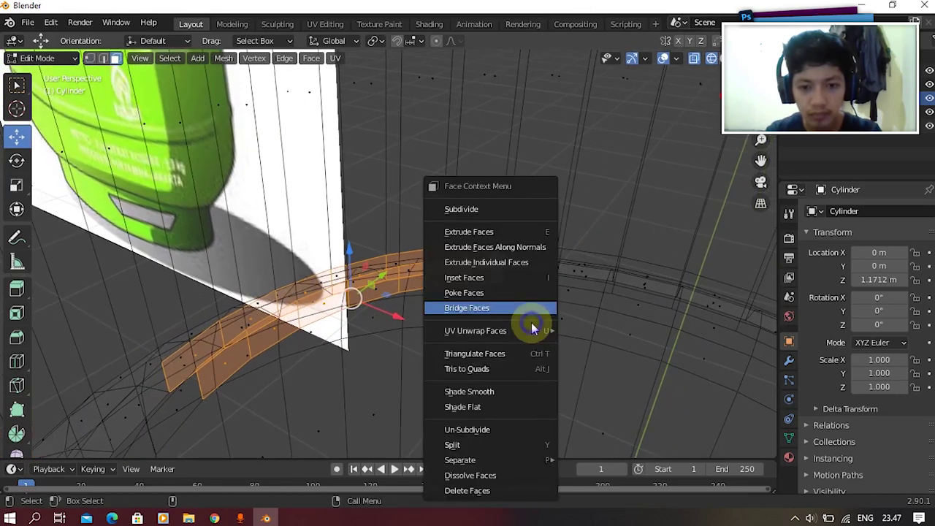
{"action": "left_click", "coordinate": [513, 312]}
{"action": "key", "text": "Tab"}
{"action": "scroll", "coordinate": [429, 382], "scroll_direction": "down", "scroll_amount": 2}
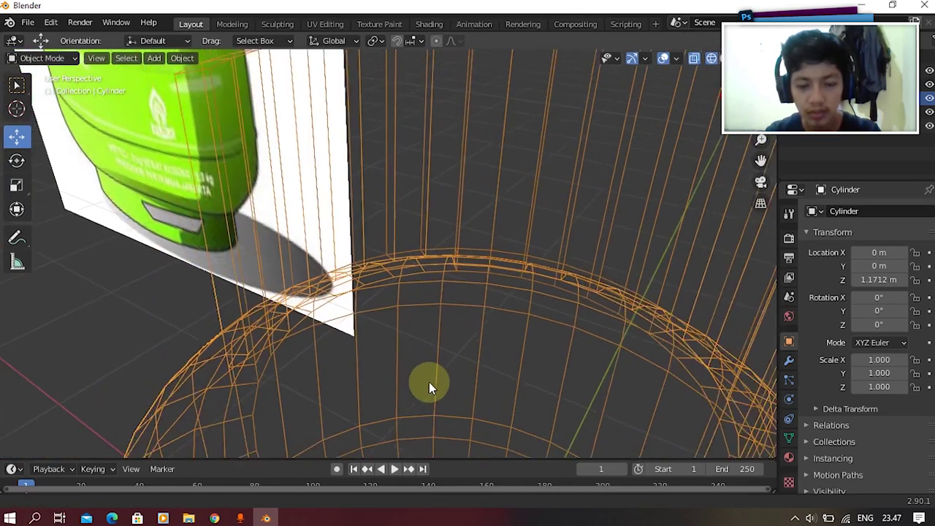
{"action": "key", "text": "z"}
{"action": "left_click", "coordinate": [433, 428]}
{"action": "key", "text": "z"}
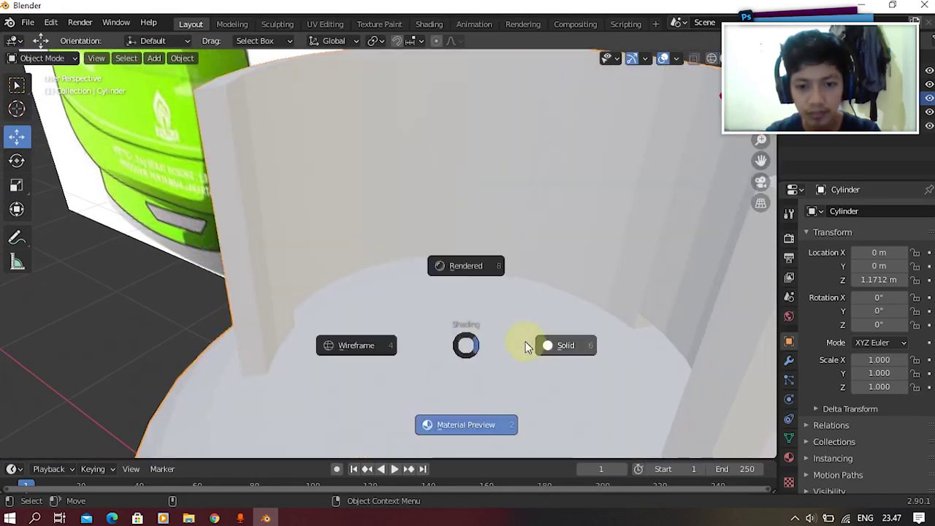
{"action": "left_click", "coordinate": [525, 342]}
{"action": "middle_click_drag", "start_coordinate": [521, 357], "coordinate": [262, 318]}
Select two separate pairs of adjacent outer faces on the base strip between the two slots.
{"action": "key", "text": "Tab"}
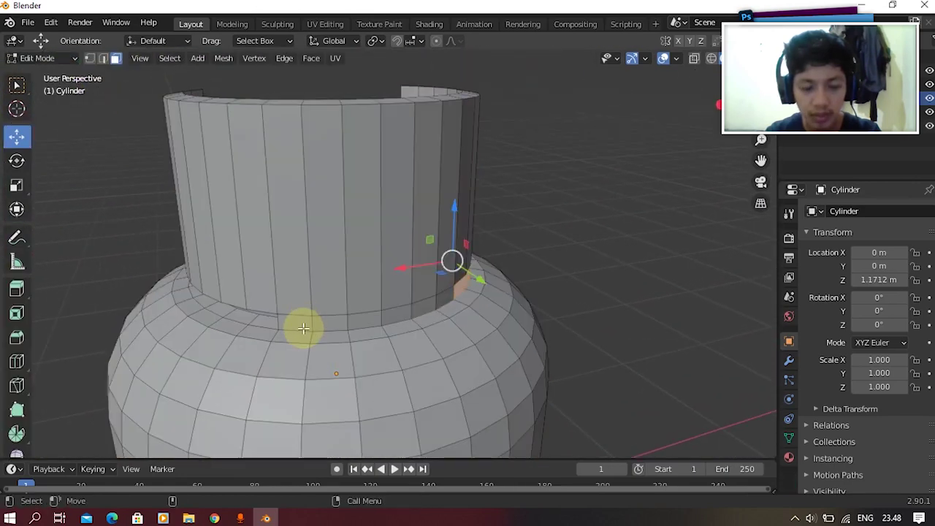
{"action": "left_click", "coordinate": [440, 298], "text": "shift"}
{"action": "middle_click_drag", "start_coordinate": [447, 284], "coordinate": [416, 255]}
{"action": "scroll", "coordinate": [409, 286], "scroll_direction": "up", "scroll_amount": 2}
{"action": "key", "text": "Tab"}
{"action": "key", "text": "Tab"}
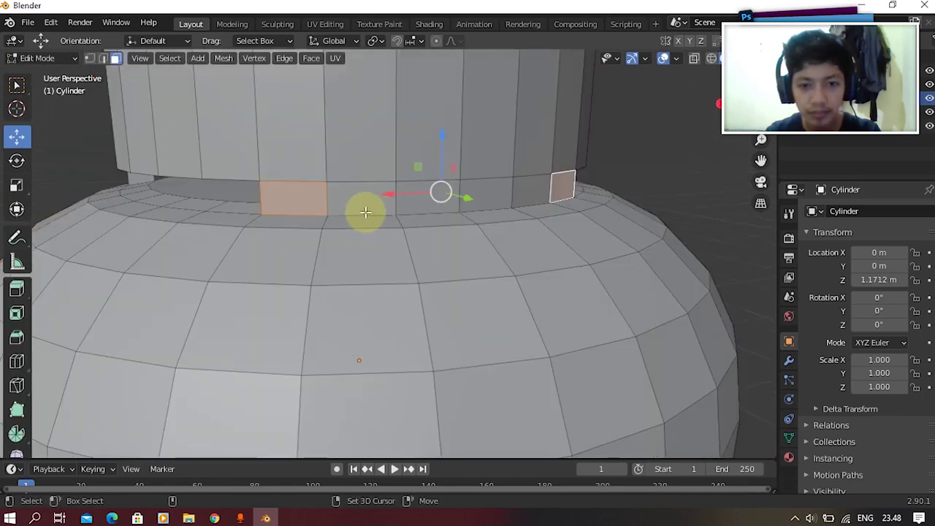
{"action": "left_click", "coordinate": [365, 211], "text": "shift"}
{"action": "left_click", "coordinate": [530, 191], "text": "shift"}
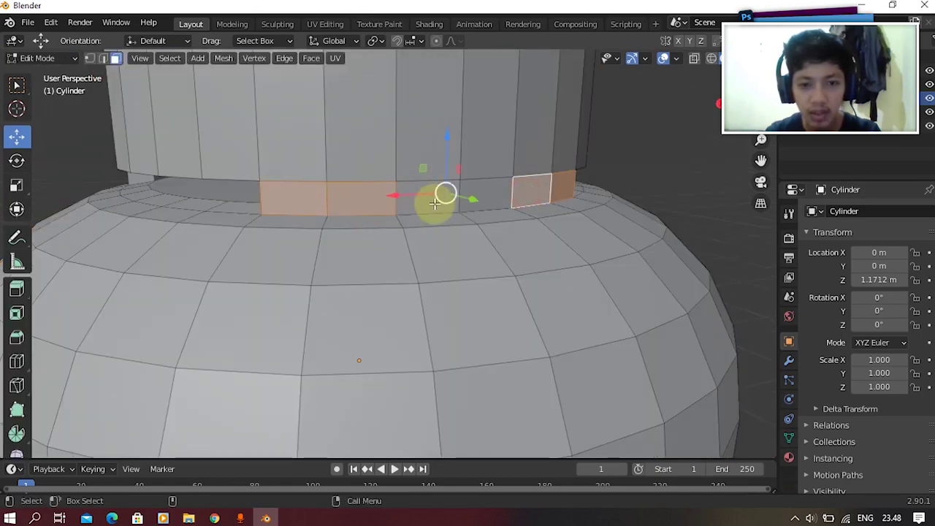
Add the two matching pairs of inner faces at the handle's base to the selection.
{"action": "key", "text": "Tab"}
{"action": "middle_click_drag", "start_coordinate": [480, 198], "coordinate": [414, 143]}
{"action": "key", "text": "Tab"}
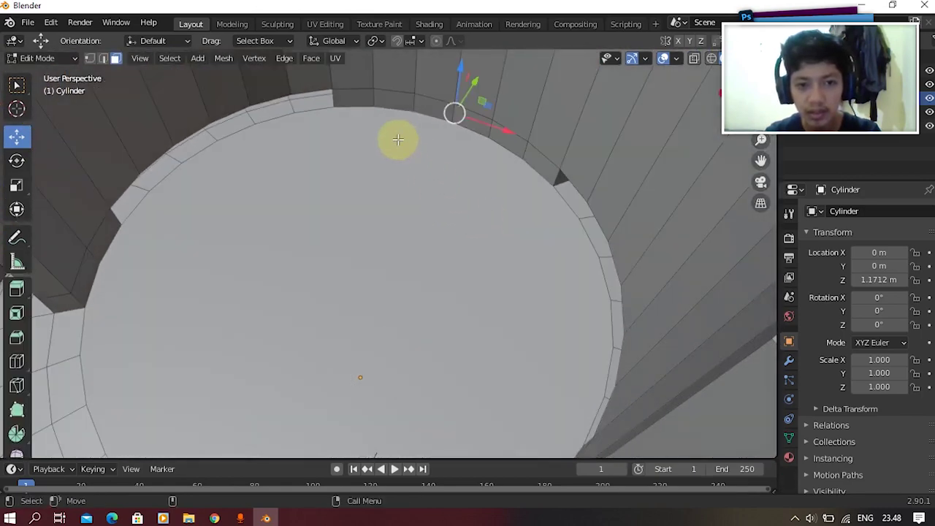
{"action": "left_click", "coordinate": [358, 101], "text": "shift"}
{"action": "left_click", "coordinate": [388, 95], "text": "shift"}
{"action": "left_click", "coordinate": [512, 139], "text": "shift"}
{"action": "left_click", "coordinate": [526, 152], "text": "shift"}
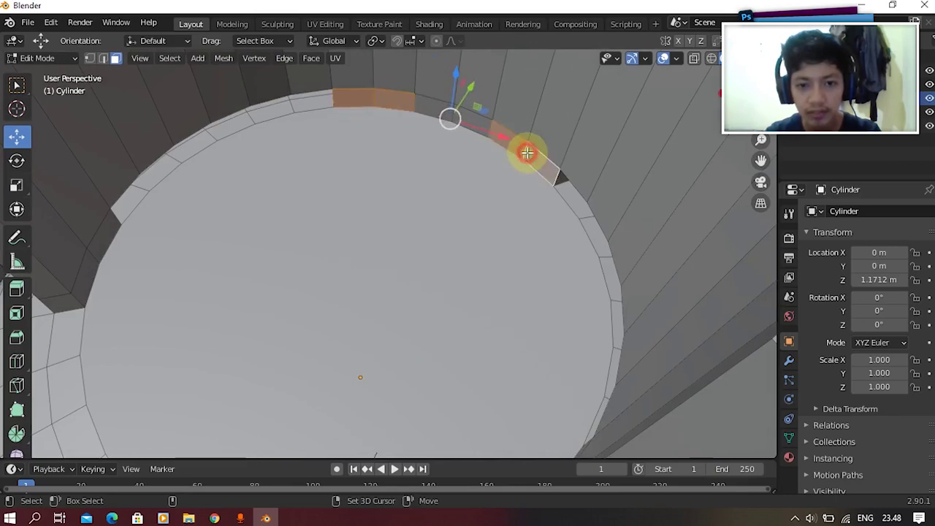
Try to bridge both pairs of outer and inner faces at once, and undo the attempts and the inner face selection.
{"action": "right_click", "coordinate": [527, 152]}
{"action": "left_click", "coordinate": [513, 153]}
{"action": "key", "text": "Tab"}
{"action": "middle_click_drag", "start_coordinate": [513, 139], "coordinate": [507, 147]}
{"action": "key", "text": "ctrl+z"}
{"action": "key", "text": "ctrl+z"}
{"action": "key", "text": "ctrl+z"}
{"action": "right_click", "coordinate": [507, 149]}
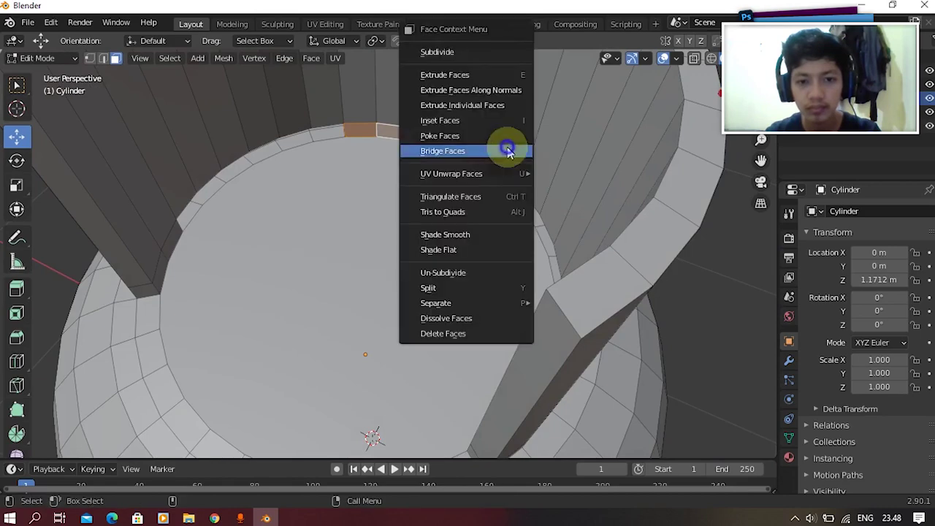
{"action": "left_click", "coordinate": [488, 159]}
{"action": "key", "text": "ctrl+z"}
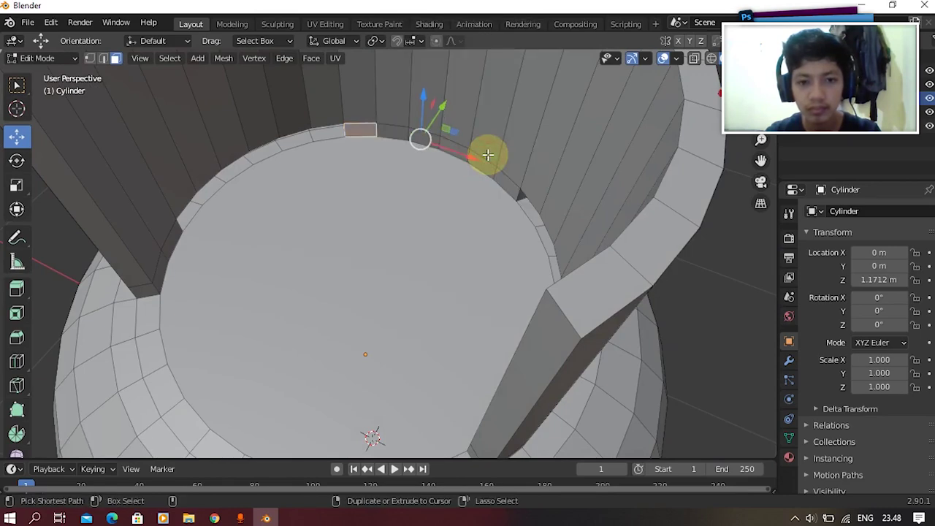
Select only the inner pair of faces beside one wide slot and bridge it with its outer counterparts.
{"action": "left_click", "coordinate": [494, 171]}
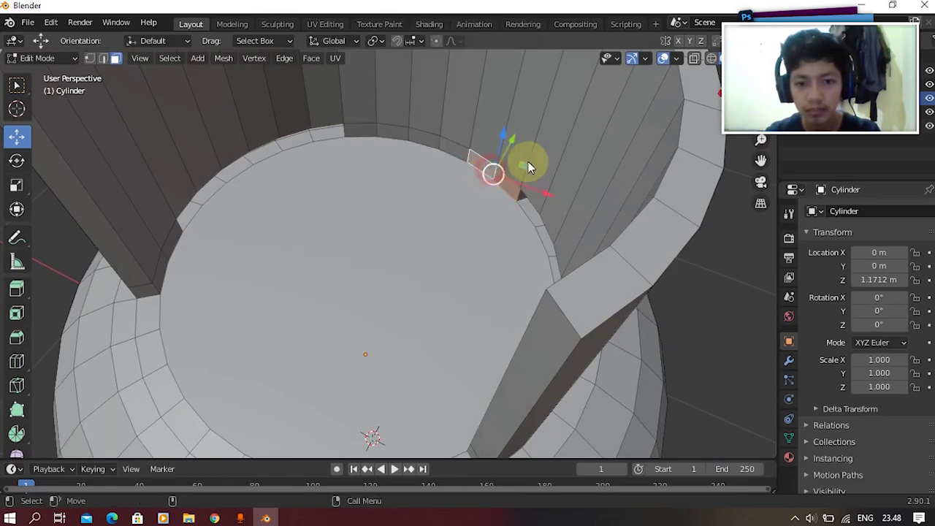
{"action": "key", "text": "Tab"}
{"action": "middle_click_drag", "start_coordinate": [528, 162], "coordinate": [340, 132]}
{"action": "key", "text": "Tab"}
{"action": "right_click", "coordinate": [428, 299]}
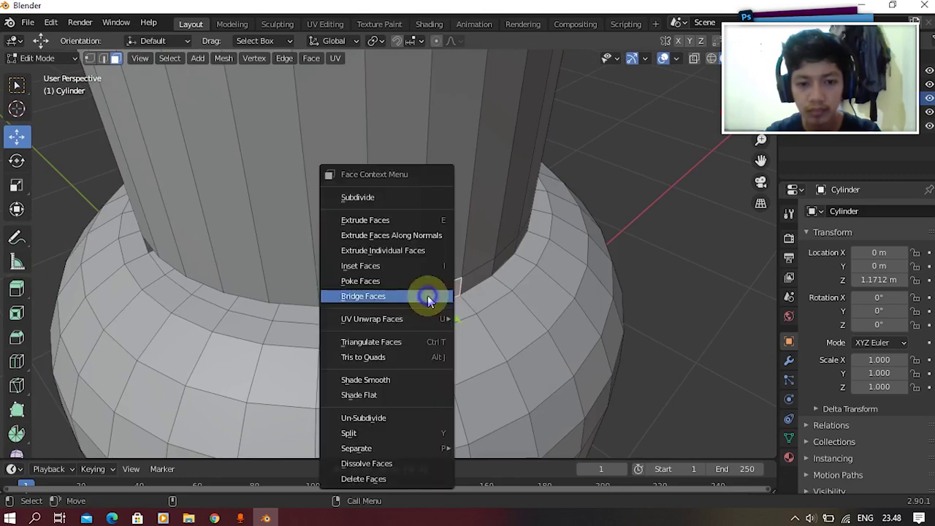
{"action": "left_click", "coordinate": [409, 298]}
Delete the stray face standing inside the wide slot at the handle's base.
{"action": "key", "text": "Tab"}
{"action": "middle_click_drag", "start_coordinate": [458, 281], "coordinate": [479, 205]}
{"action": "key", "text": "Tab"}
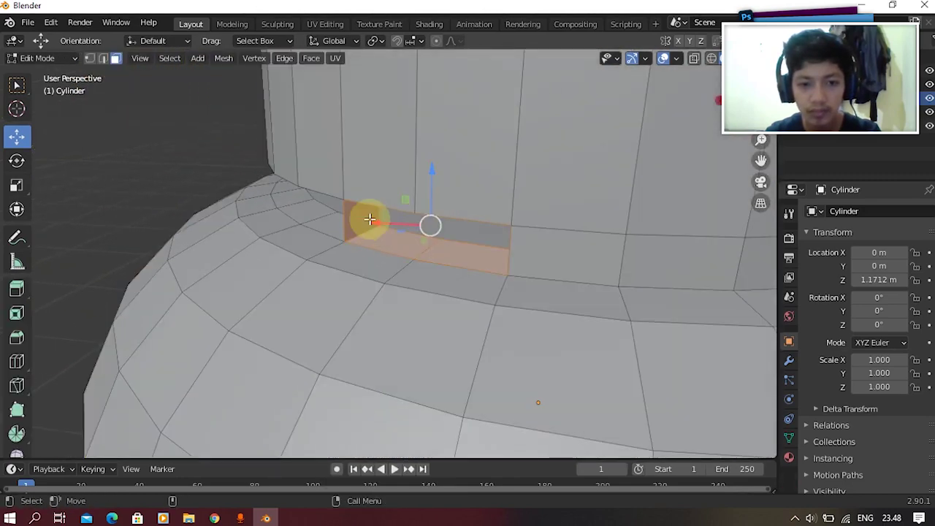
{"action": "key", "text": "Tab"}
{"action": "middle_click_drag", "start_coordinate": [359, 215], "coordinate": [479, 221]}
{"action": "key", "text": "Tab"}
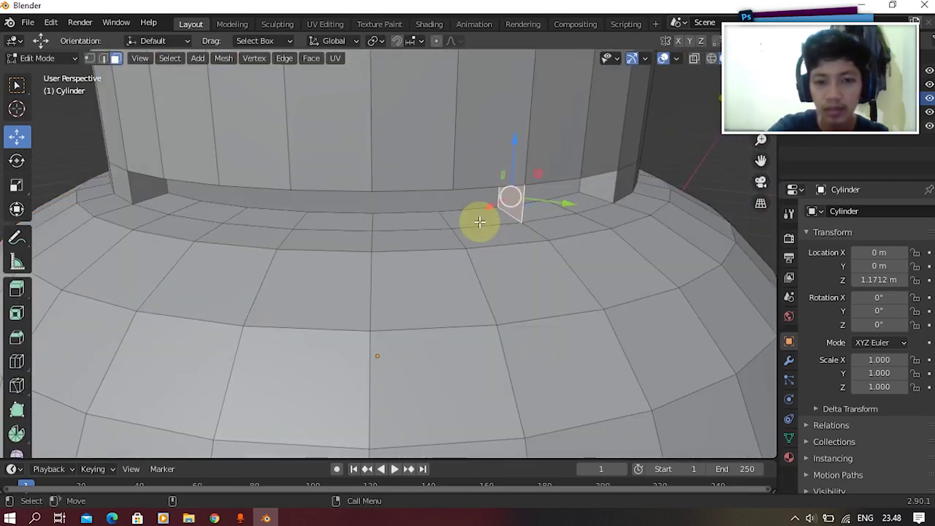
{"action": "key", "text": "x"}
{"action": "left_click", "coordinate": [473, 247]}
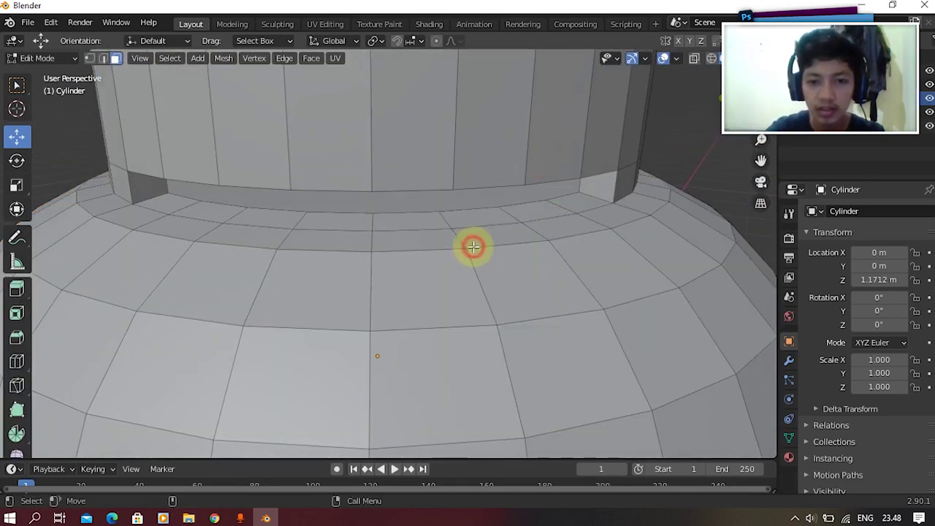
Bridge the remaining outer faces at the handle's base with their two inner counterparts to open the slot through the wall.
{"action": "key", "text": "Tab"}
{"action": "middle_click_drag", "start_coordinate": [533, 203], "coordinate": [380, 226]}
{"action": "key", "text": "Tab"}
{"action": "left_click", "coordinate": [463, 278]}
{"action": "key", "text": "Tab"}
{"action": "middle_click_drag", "start_coordinate": [563, 275], "coordinate": [357, 238]}
{"action": "key", "text": "Tab"}
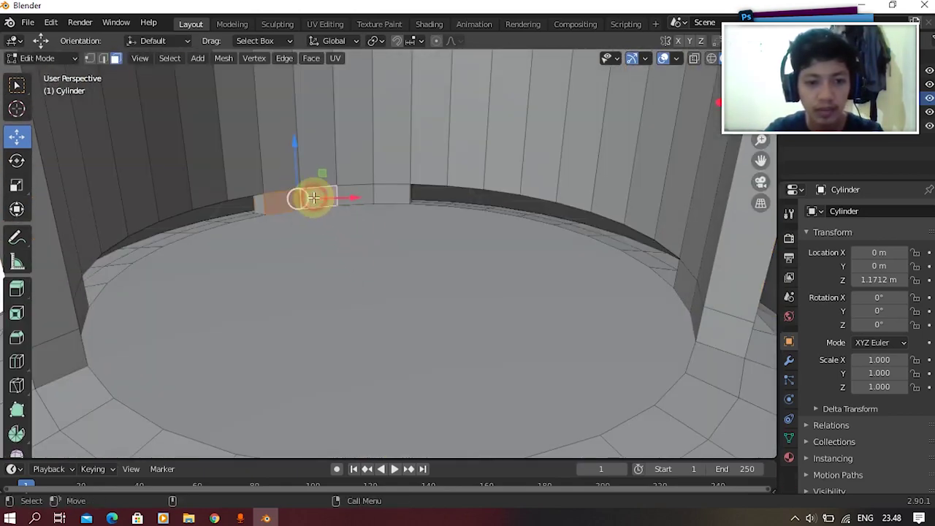
{"action": "right_click", "coordinate": [313, 198]}
{"action": "left_click", "coordinate": [301, 200]}
{"action": "key", "text": "Tab"}
{"action": "scroll", "coordinate": [343, 173], "scroll_direction": "down", "scroll_amount": 1}
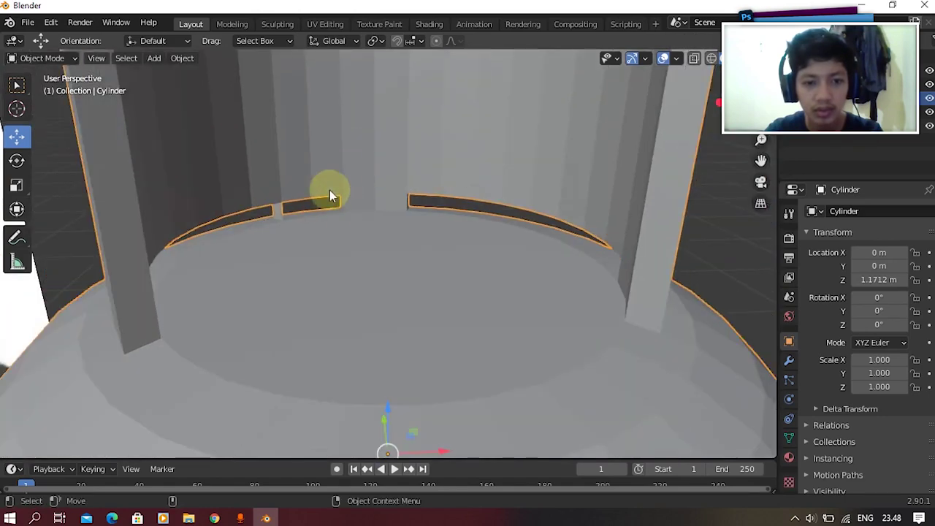
Delete the stray face dividing the newly bridged slot at the back of the handle's base.
{"action": "middle_click_drag", "start_coordinate": [338, 180], "coordinate": [357, 201], "text": "shift"}
{"action": "key", "text": "Tab"}
{"action": "key", "text": "x"}
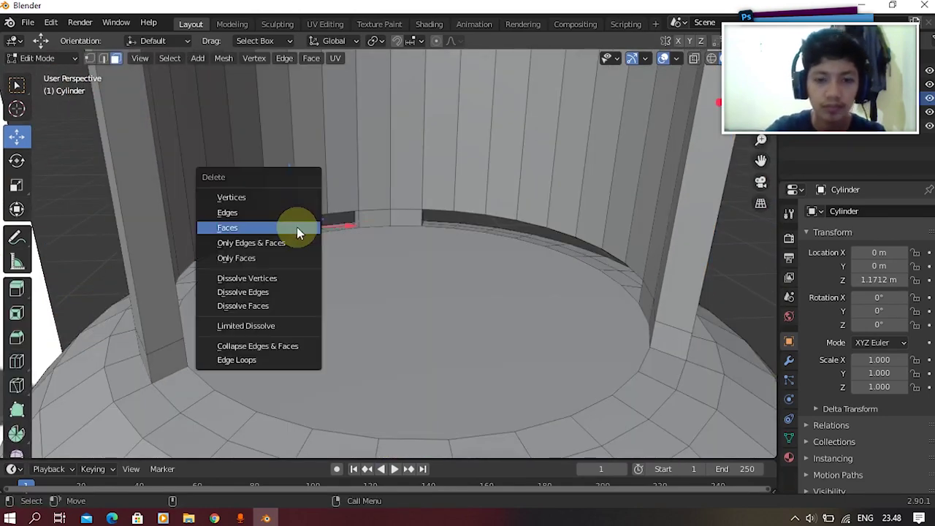
{"action": "left_click", "coordinate": [227, 228]}
Compare the modelled handle and its slots with the handle cut-out in the reference picture.
{"action": "key", "text": "Tab"}
{"action": "scroll", "coordinate": [359, 175], "scroll_direction": "down", "scroll_amount": 4}
{"action": "middle_click_drag", "start_coordinate": [205, 309], "coordinate": [179, 299]}
{"action": "key", "text": "grave"}
{"action": "left_click", "coordinate": [156, 264]}
{"action": "middle_click_drag", "start_coordinate": [252, 189], "coordinate": [329, 219]}
{"action": "middle_click_drag", "start_coordinate": [314, 168], "coordinate": [448, 256], "text": "shift"}
{"action": "scroll", "coordinate": [467, 255], "scroll_direction": "up", "scroll_amount": 4}
{"action": "middle_click_drag", "start_coordinate": [544, 233], "coordinate": [584, 253], "text": "shift"}
{"action": "scroll", "coordinate": [573, 238], "scroll_direction": "up", "scroll_amount": 3}
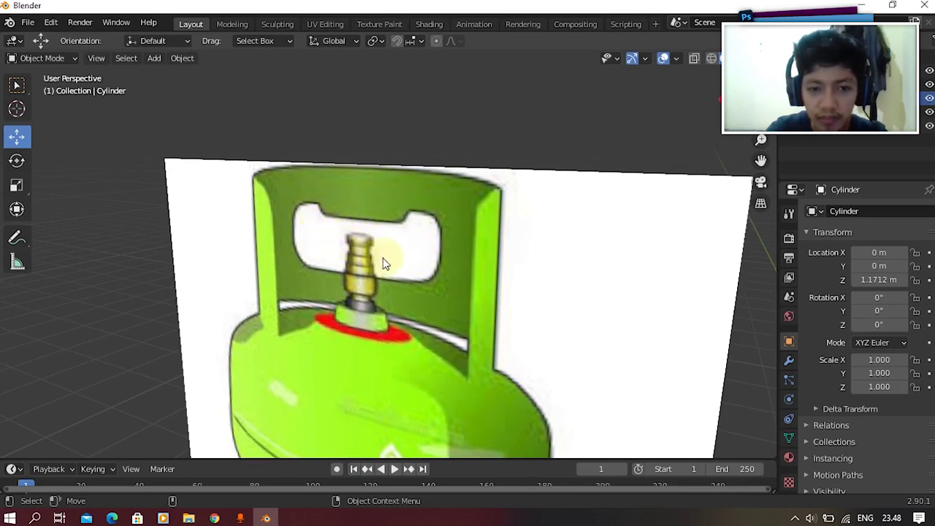
{"action": "scroll", "coordinate": [387, 263], "scroll_direction": "down", "scroll_amount": 3}
{"action": "middle_click_drag", "start_coordinate": [501, 361], "coordinate": [428, 265]}
{"action": "scroll", "coordinate": [385, 321], "scroll_direction": "down", "scroll_amount": 4}
Add a cube in front view and move it beside the gas cylinder to about X -1.9 m, Z 2.5 m.
{"action": "key", "text": "KP_1"}
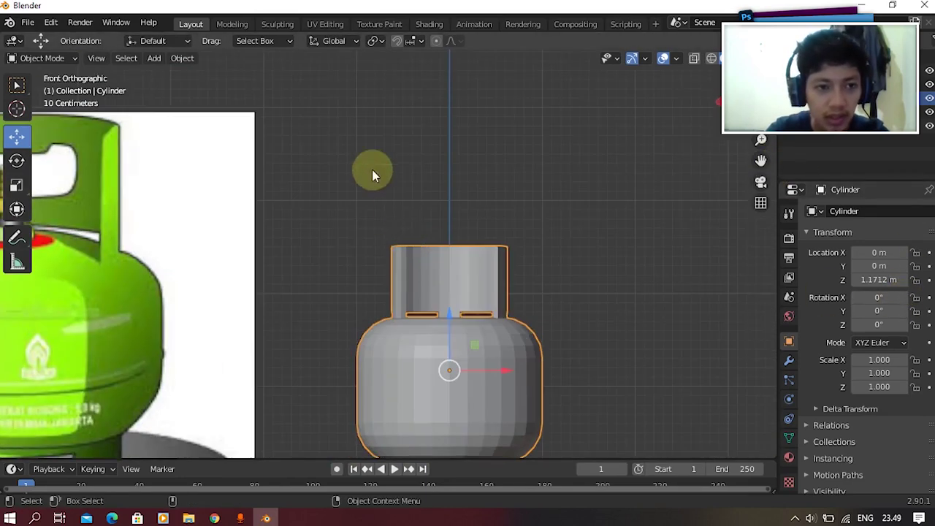
{"action": "left_click", "coordinate": [279, 81]}
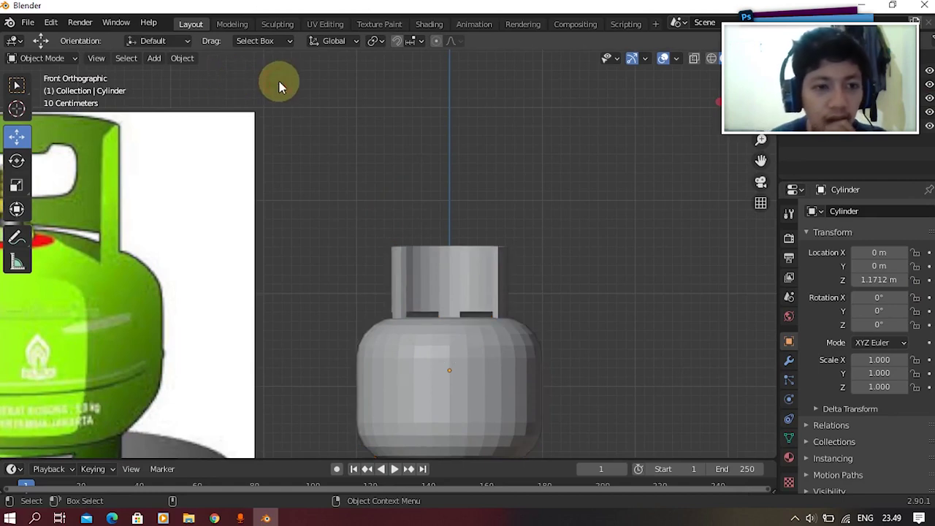
{"action": "left_click", "coordinate": [155, 59]}
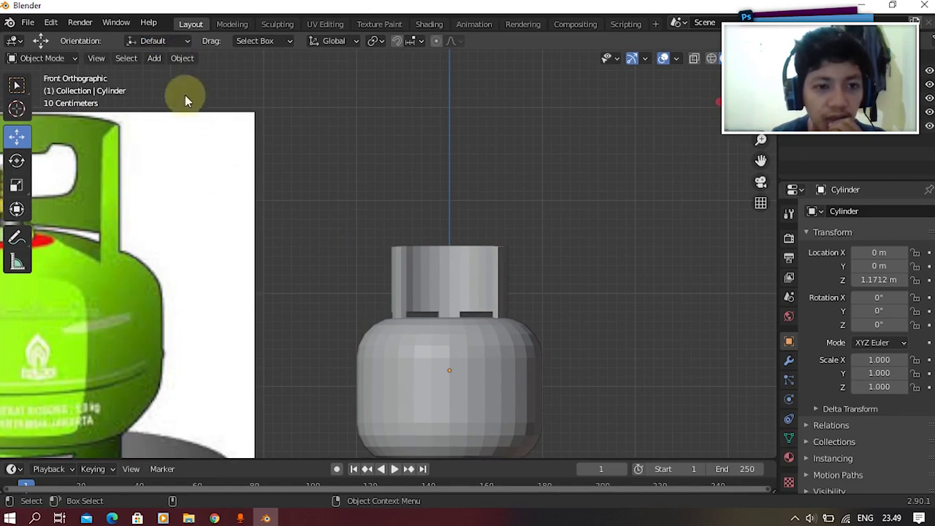
{"action": "left_click", "coordinate": [153, 59]}
{"action": "mouse_move", "coordinate": [168, 71]}
{"action": "left_click", "coordinate": [273, 85]}
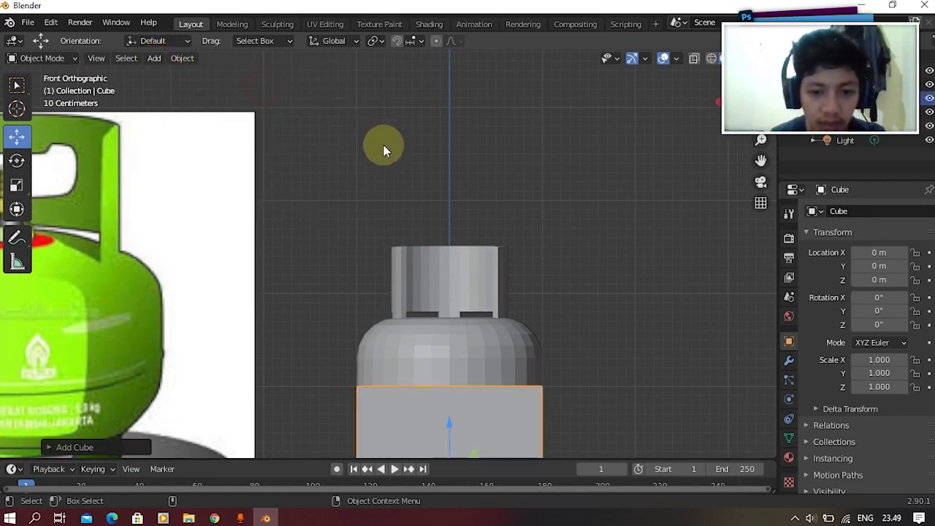
{"action": "left_click_drag", "start_coordinate": [454, 417], "coordinate": [481, 189]}
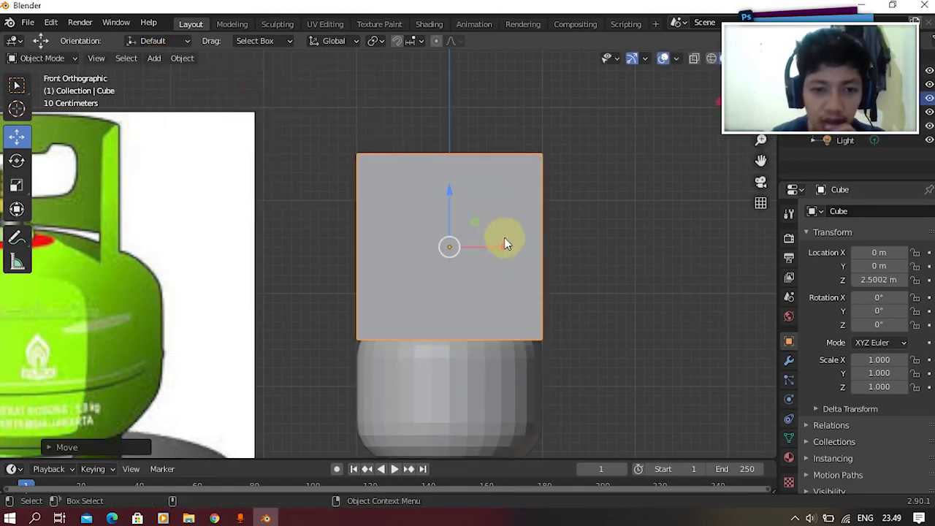
{"action": "left_click_drag", "start_coordinate": [504, 239], "coordinate": [314, 246]}
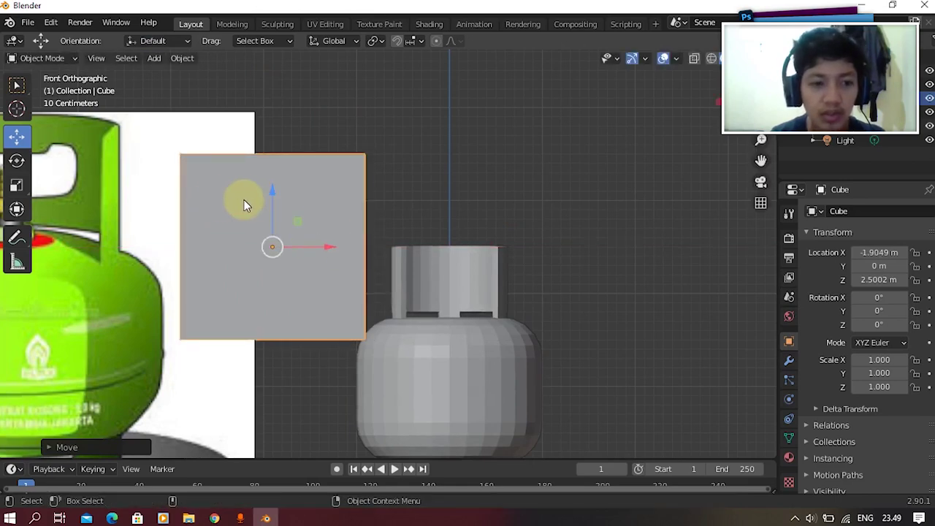
Examine the reference picture's handle opening and the cube's placement from several angles.
{"action": "middle_click_drag", "start_coordinate": [231, 199], "coordinate": [383, 195], "text": "shift"}
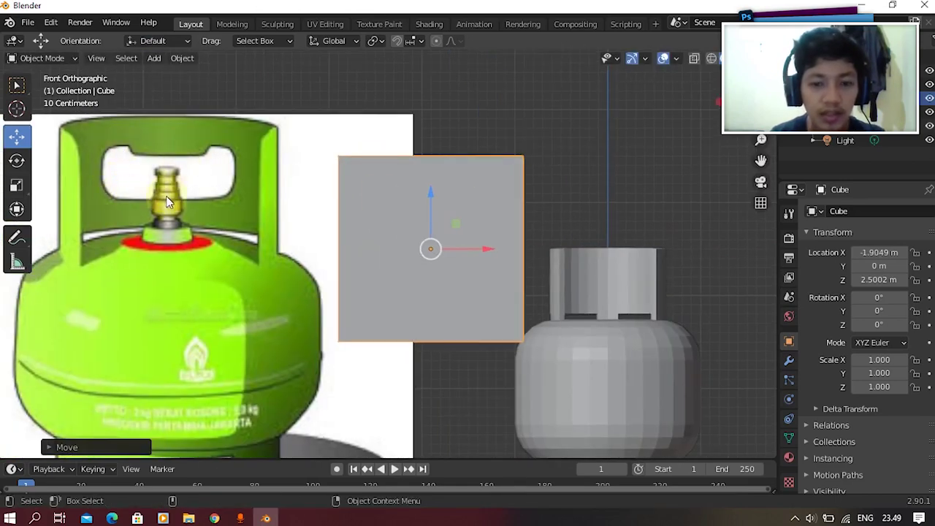
{"action": "middle_click_drag", "start_coordinate": [566, 196], "coordinate": [546, 237]}
{"action": "middle_click_drag", "start_coordinate": [576, 303], "coordinate": [475, 295]}
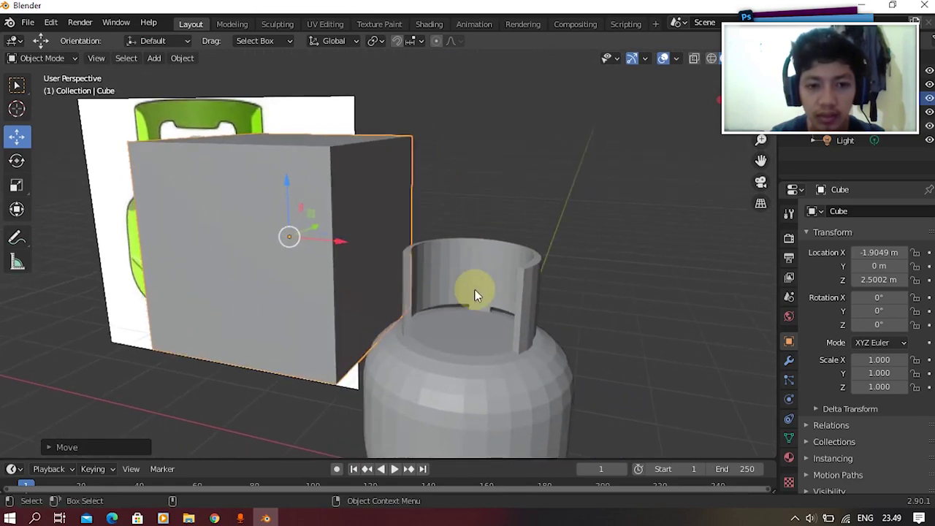
{"action": "middle_click_drag", "start_coordinate": [446, 206], "coordinate": [556, 218]}
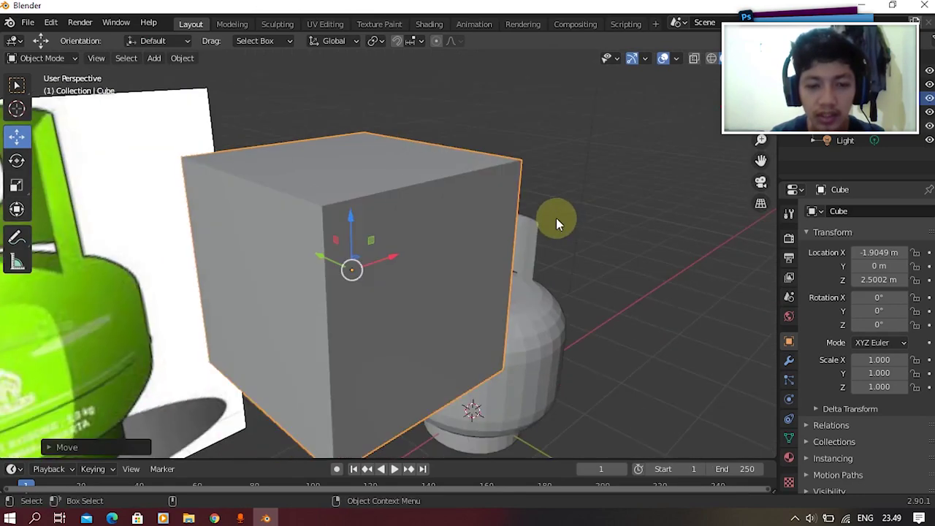
{"action": "key", "text": "grave"}
{"action": "left_click", "coordinate": [451, 202]}
{"action": "middle_click_drag", "start_coordinate": [468, 195], "coordinate": [567, 201], "text": "shift"}
{"action": "key", "text": "Tab"}
{"action": "left_click", "coordinate": [103, 57]}
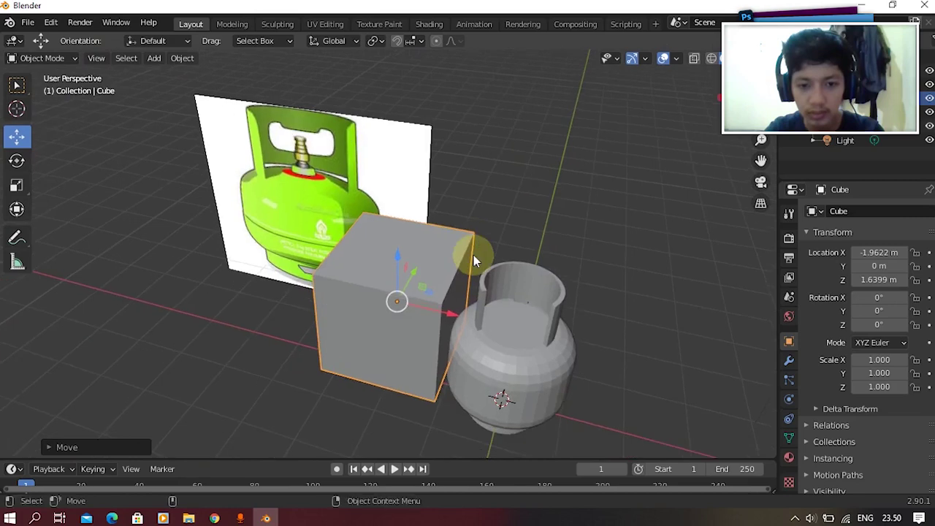
Raise the cube to about Z 2.4 m and scale it uniformly to about 0.505.
{"action": "scroll", "coordinate": [476, 251], "scroll_direction": "up", "scroll_amount": 3}
{"action": "left_click_drag", "start_coordinate": [409, 281], "coordinate": [403, 223]}
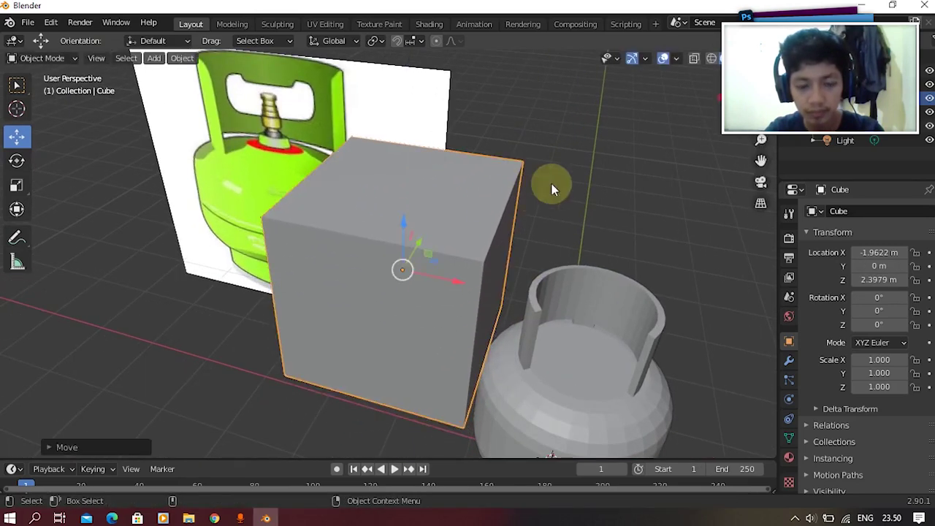
{"action": "key", "text": "s"}
{"action": "left_click", "coordinate": [479, 191]}
{"action": "scroll", "coordinate": [481, 187], "scroll_direction": "up", "scroll_amount": 2}
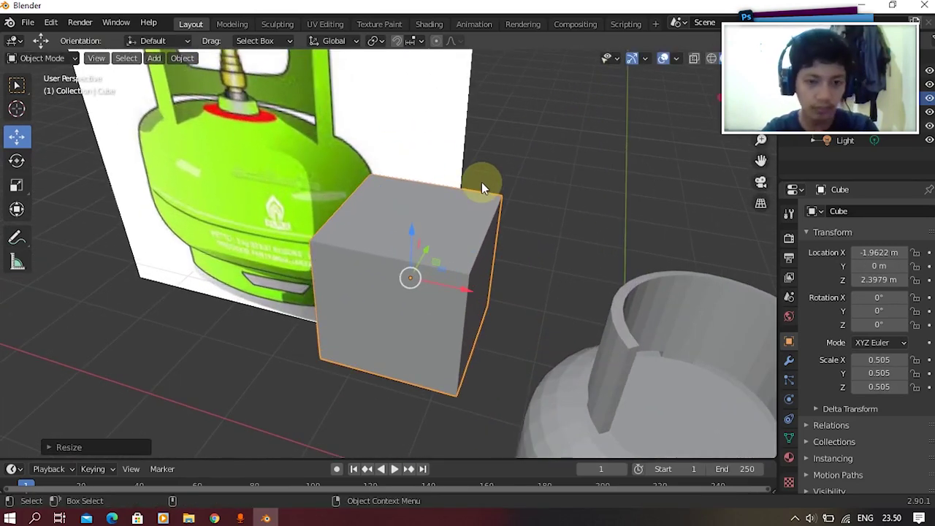
Lower the cube's top face to flatten it into a low slab.
{"action": "key", "text": "Tab"}
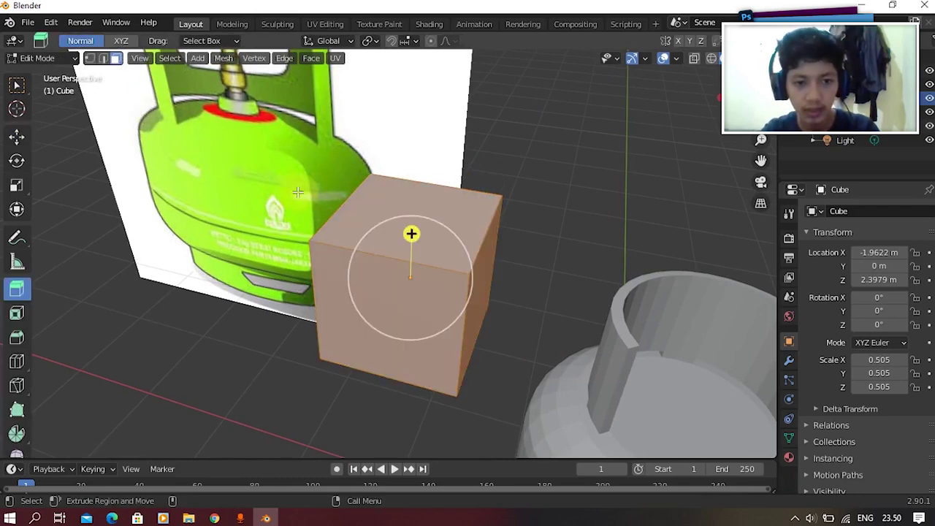
{"action": "left_click", "coordinate": [340, 219]}
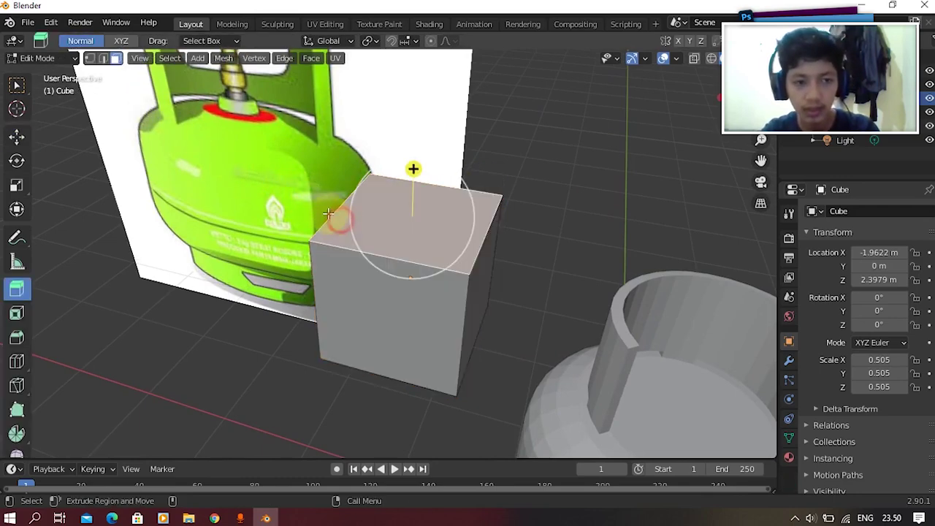
{"action": "left_click", "coordinate": [18, 136]}
{"action": "left_click_drag", "start_coordinate": [413, 167], "coordinate": [411, 247]}
{"action": "key", "text": "Tab"}
{"action": "middle_click_drag", "start_coordinate": [428, 203], "coordinate": [368, 192]}
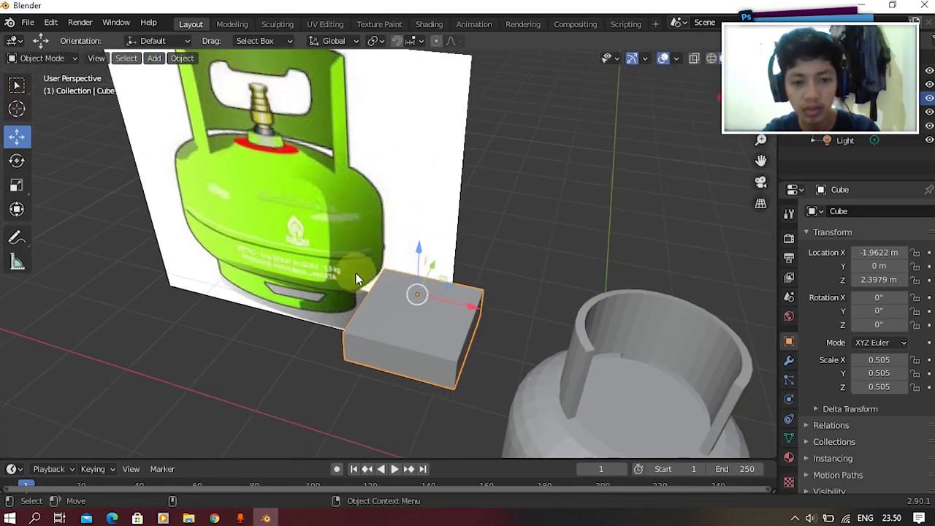
Add a loop cut through the middle of the slab and move it along X toward the slab's +X side.
{"action": "key", "text": "Tab"}
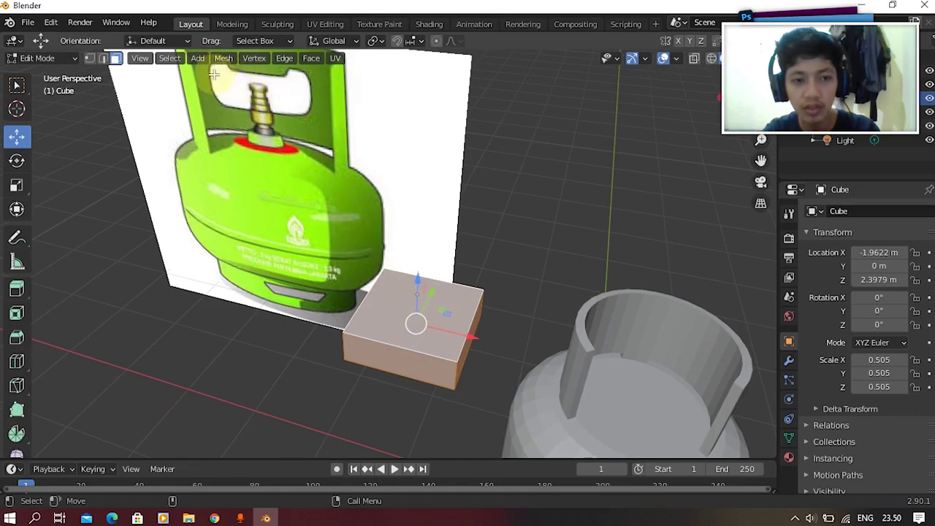
{"action": "key", "text": "Tab"}
{"action": "middle_click_drag", "start_coordinate": [406, 258], "coordinate": [194, 300]}
{"action": "key", "text": "Tab"}
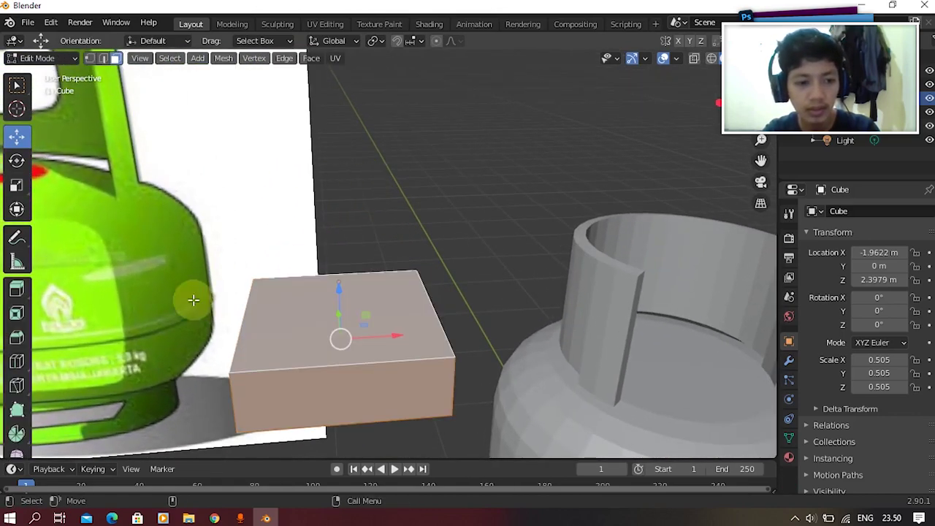
{"action": "left_click", "coordinate": [22, 358]}
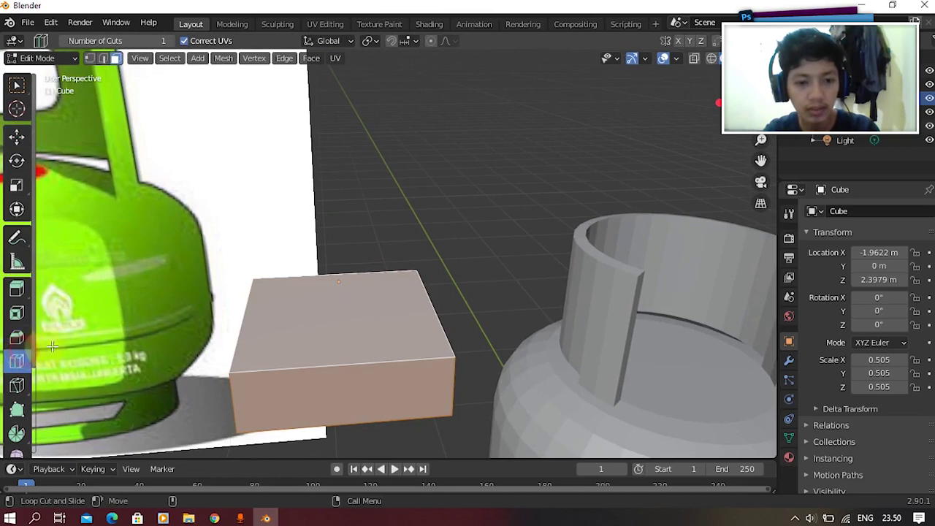
{"action": "left_click", "coordinate": [260, 276]}
{"action": "left_click", "coordinate": [21, 140]}
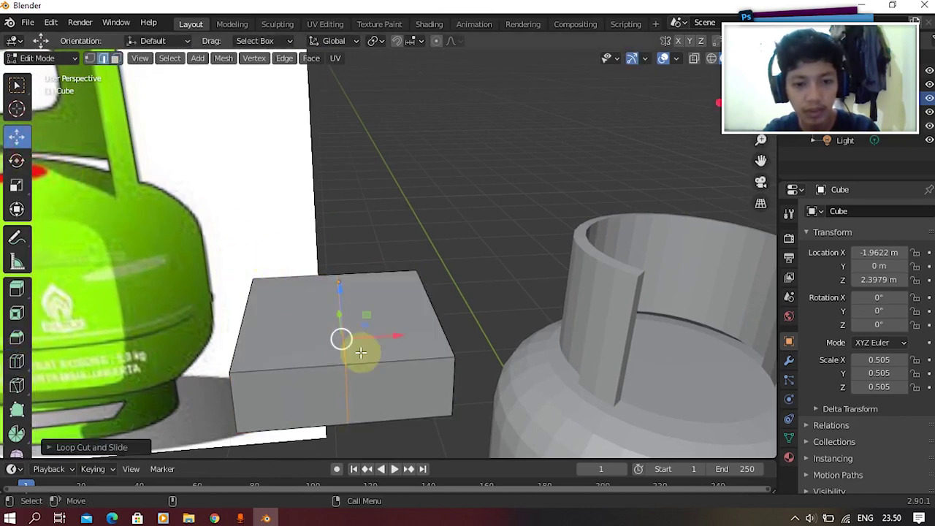
{"action": "left_click_drag", "start_coordinate": [402, 336], "coordinate": [457, 336]}
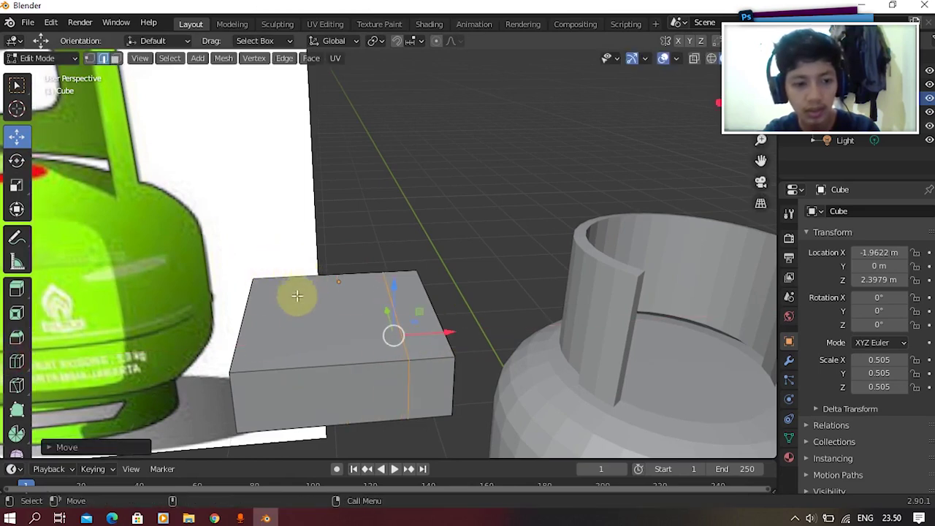
Add a second loop cut and move it along X toward the slab's -X side.
{"action": "left_click", "coordinate": [16, 361]}
{"action": "left_click", "coordinate": [292, 275]}
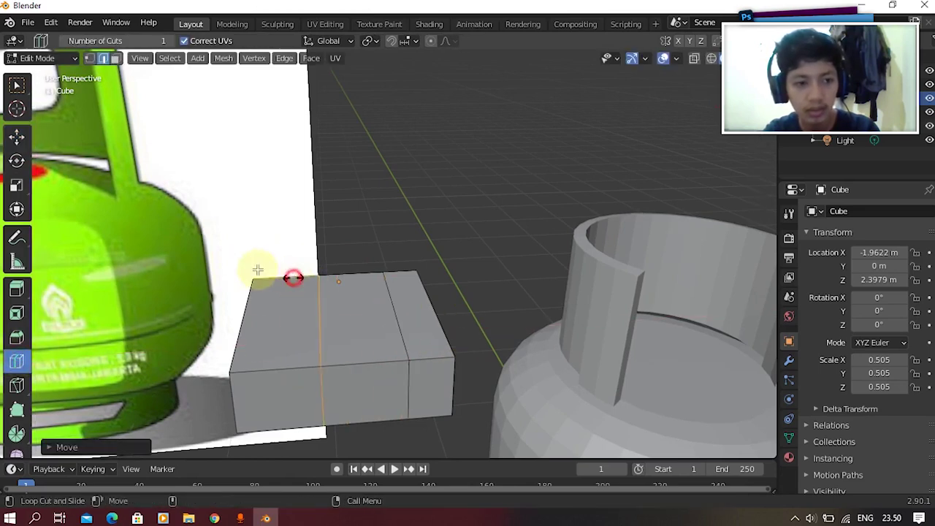
{"action": "left_click", "coordinate": [25, 140]}
{"action": "left_click_drag", "start_coordinate": [372, 337], "coordinate": [332, 337]}
{"action": "key", "text": "Tab"}
{"action": "middle_click_drag", "start_coordinate": [330, 337], "coordinate": [284, 333]}
{"action": "key", "text": "Tab"}
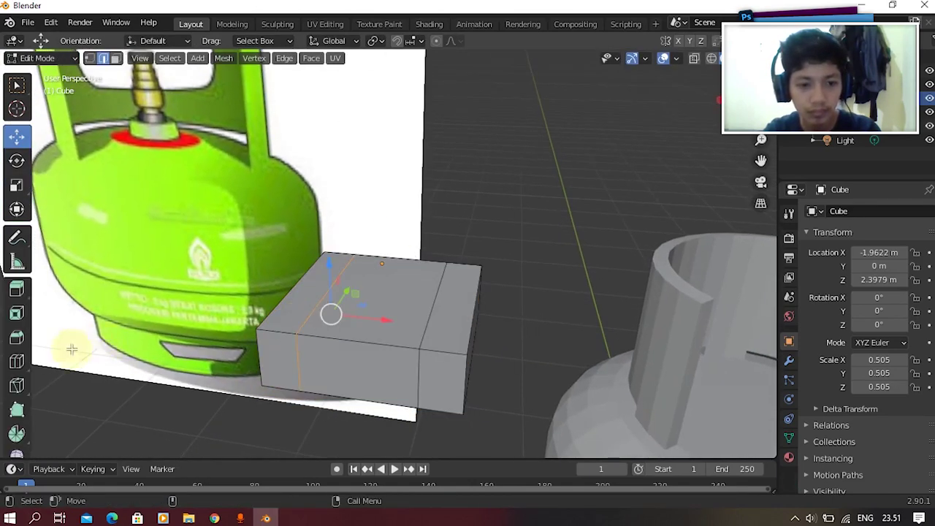
Add a third loop cut in the slab's middle section and move it close beside the -X side cut.
{"action": "scroll", "coordinate": [158, 332], "scroll_direction": "up", "scroll_amount": 1}
{"action": "middle_click_drag", "start_coordinate": [158, 332], "coordinate": [109, 355]}
{"action": "left_click", "coordinate": [17, 361]}
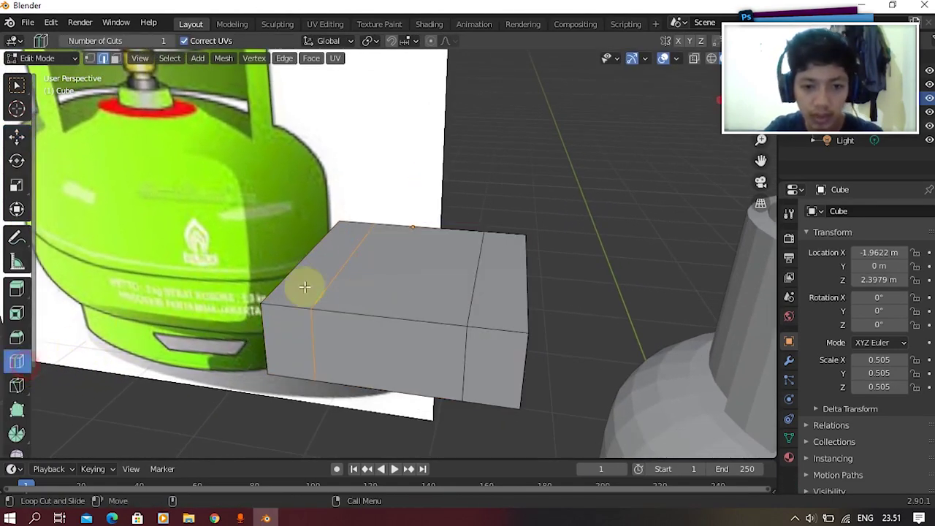
{"action": "left_click", "coordinate": [390, 239]}
{"action": "left_click", "coordinate": [17, 136]}
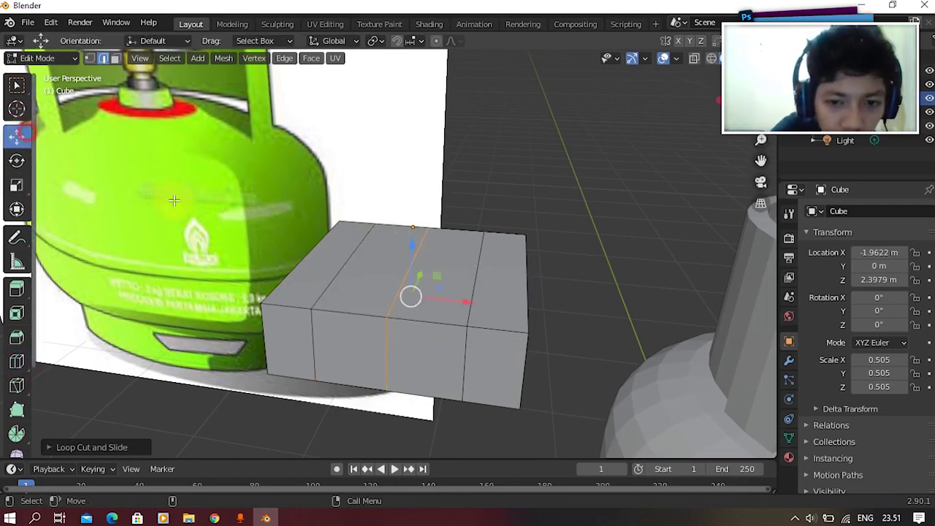
{"action": "left_click_drag", "start_coordinate": [411, 298], "coordinate": [398, 298]}
Add a fourth loop cut in the middle section and move it about 0.27 m along X, close beside the +X side cut.
{"action": "left_click", "coordinate": [17, 361]}
{"action": "left_click", "coordinate": [405, 222]}
{"action": "left_click", "coordinate": [16, 136]}
{"action": "left_click_drag", "start_coordinate": [463, 297], "coordinate": [520, 316]}
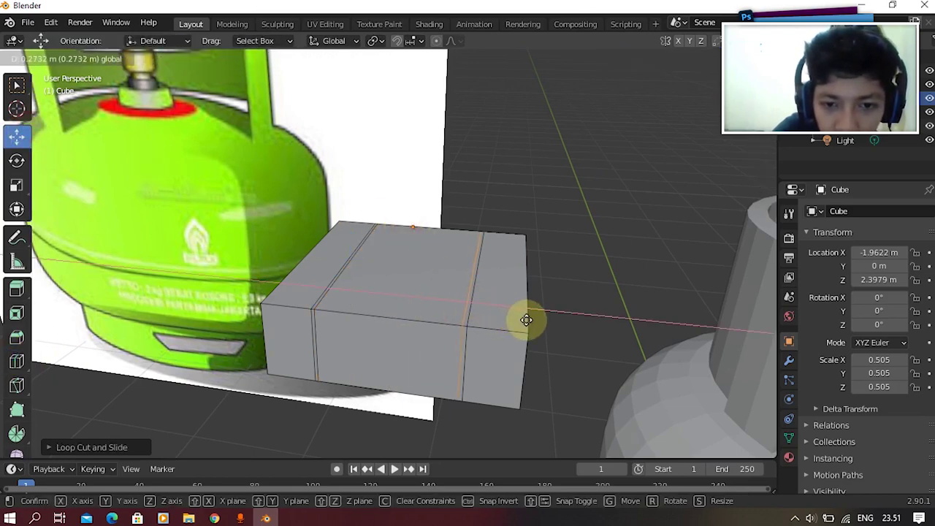
{"action": "left_click_drag", "start_coordinate": [526, 319], "coordinate": [527, 318]}
Select the two inner loop-cut edges on the slab's top and lower them about 0.15 m along Z to form a recess.
{"action": "key", "text": "Tab"}
{"action": "key", "text": "Tab"}
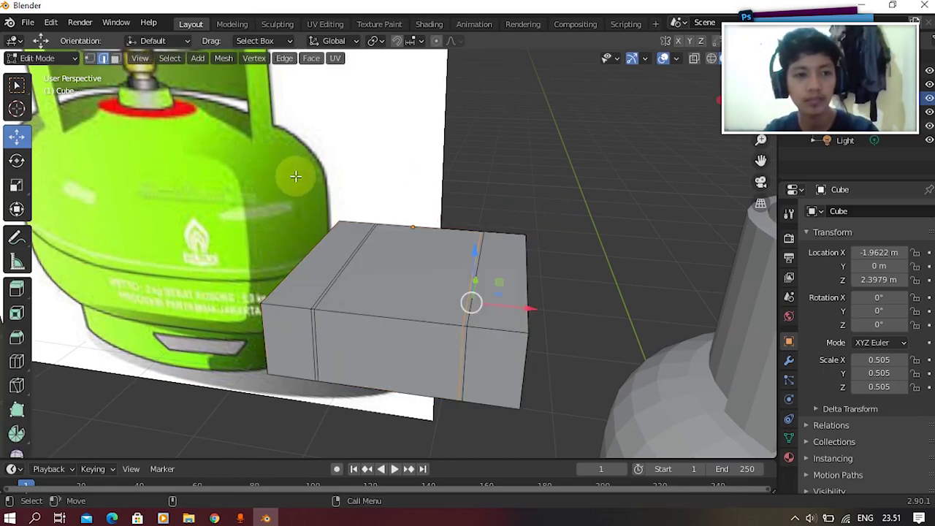
{"action": "left_click", "coordinate": [494, 202]}
{"action": "key", "text": "Tab"}
{"action": "key", "text": "Tab"}
{"action": "middle_click_drag", "start_coordinate": [507, 235], "coordinate": [516, 245]}
{"action": "scroll", "coordinate": [501, 185], "scroll_direction": "up", "scroll_amount": 3}
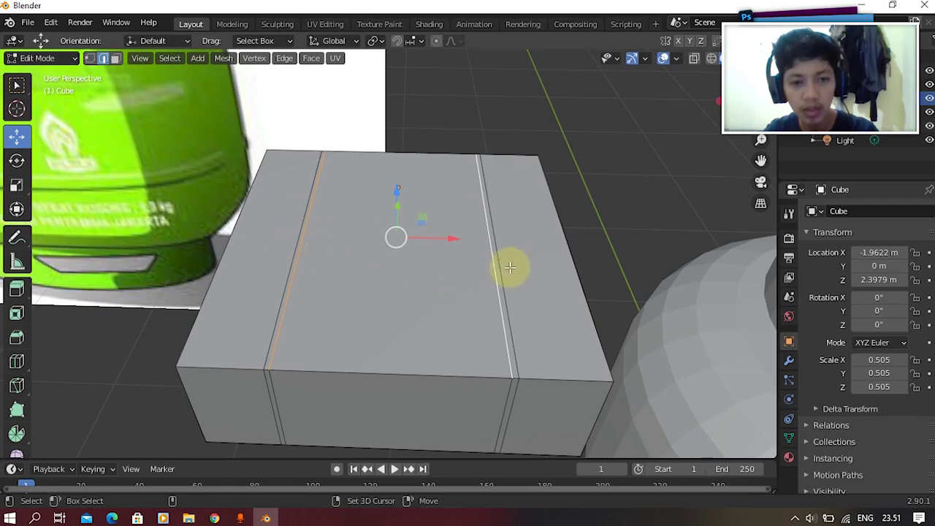
{"action": "key", "text": "Tab"}
{"action": "middle_click_drag", "start_coordinate": [428, 210], "coordinate": [365, 271]}
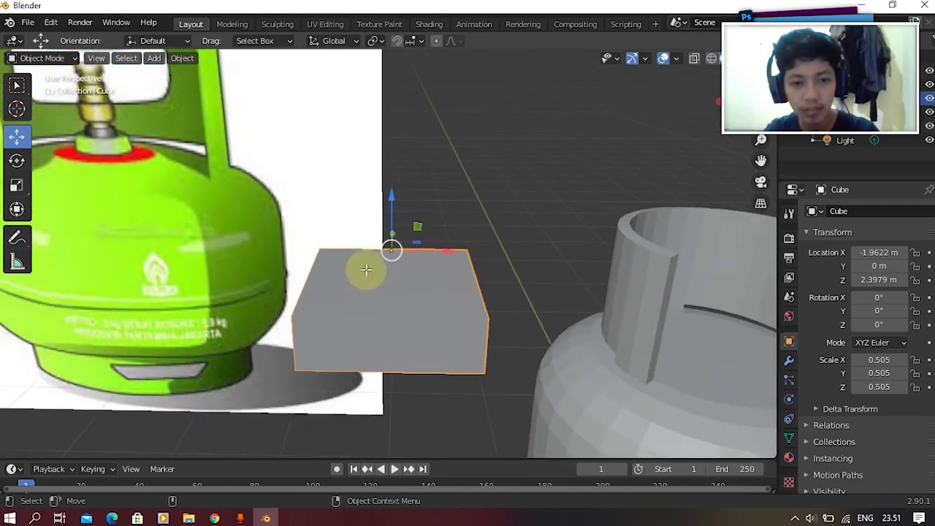
{"action": "key", "text": "Tab"}
{"action": "key", "text": "g"}
{"action": "key", "text": "z"}
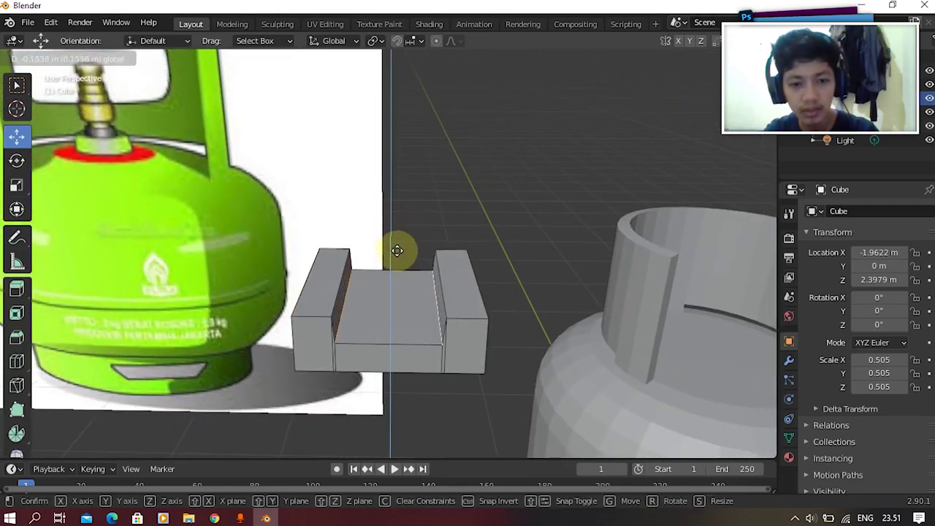
{"action": "left_click", "coordinate": [397, 252]}
{"action": "key", "text": "Tab"}
{"action": "middle_click_drag", "start_coordinate": [397, 252], "coordinate": [382, 204]}
Select the four lengthwise edges along the recess's side walls, two at the rim and two at the floor.
{"action": "key", "text": "Tab"}
{"action": "key", "text": "Tab"}
{"action": "key", "text": "Tab"}
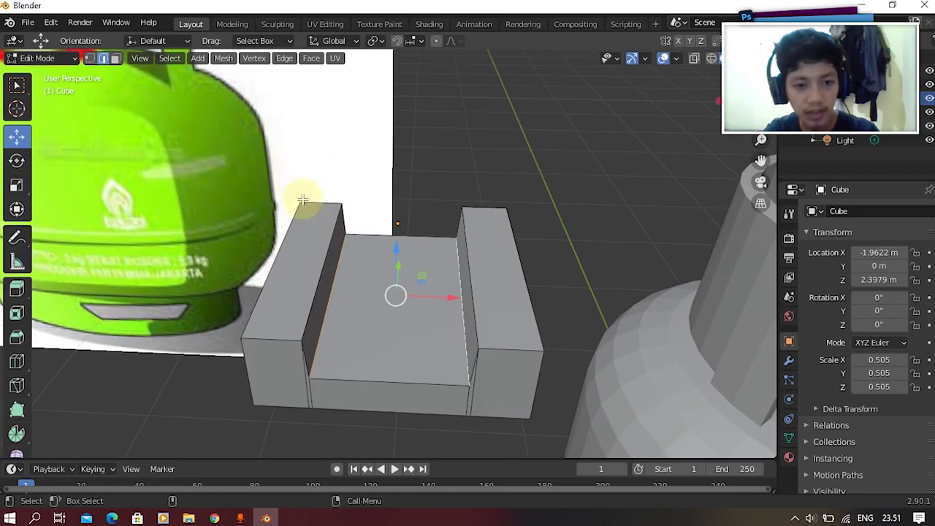
{"action": "left_click", "coordinate": [325, 244]}
{"action": "left_click", "coordinate": [468, 257], "text": "shift"}
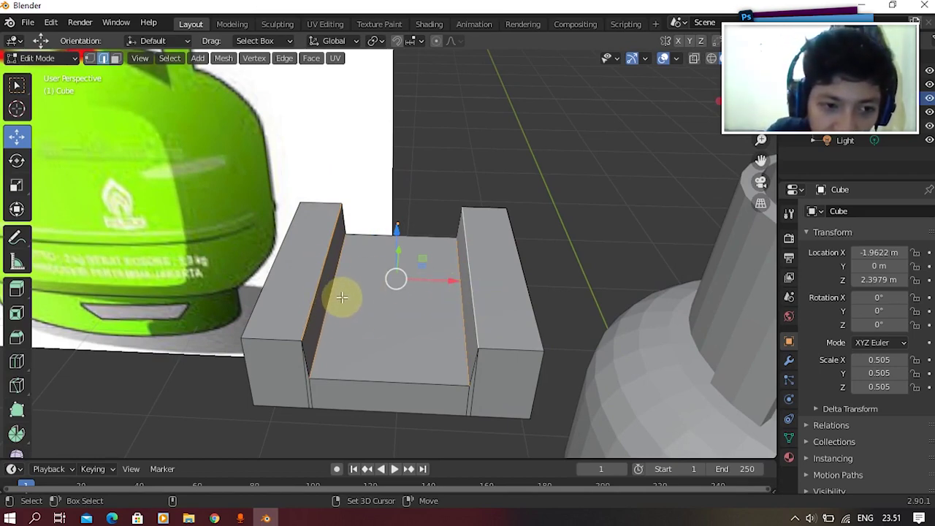
{"action": "middle_click_drag", "start_coordinate": [518, 182], "coordinate": [423, 217]}
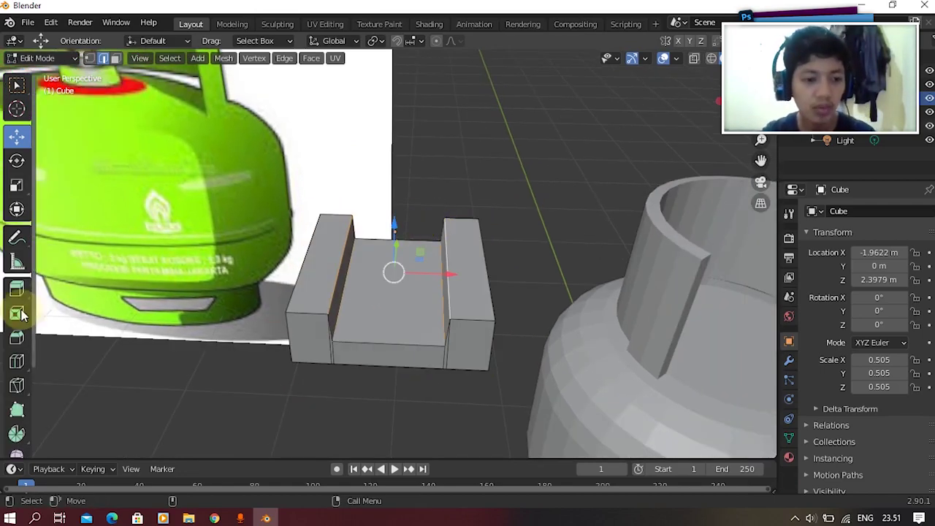
Try beveling the four recess edges about 0.125 m wide with three segments.
{"action": "left_click", "coordinate": [18, 338]}
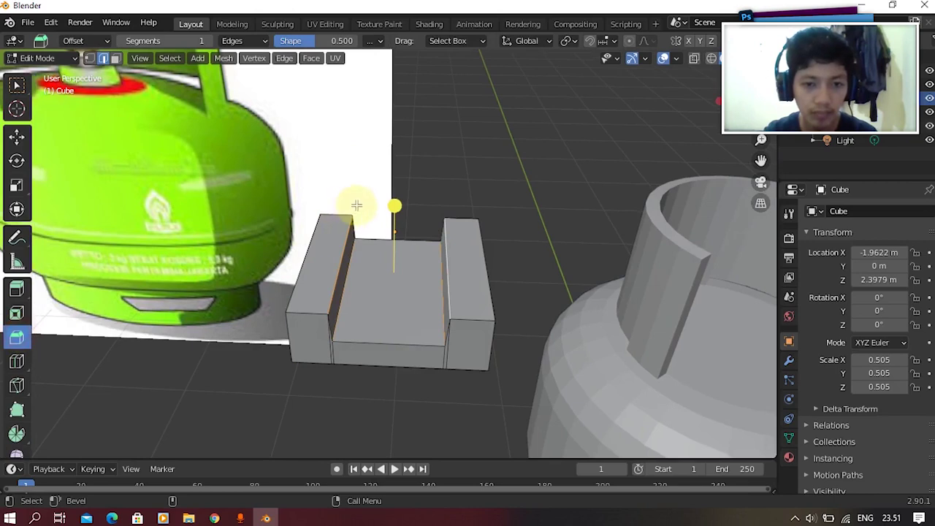
{"action": "left_click_drag", "start_coordinate": [387, 208], "coordinate": [396, 190]}
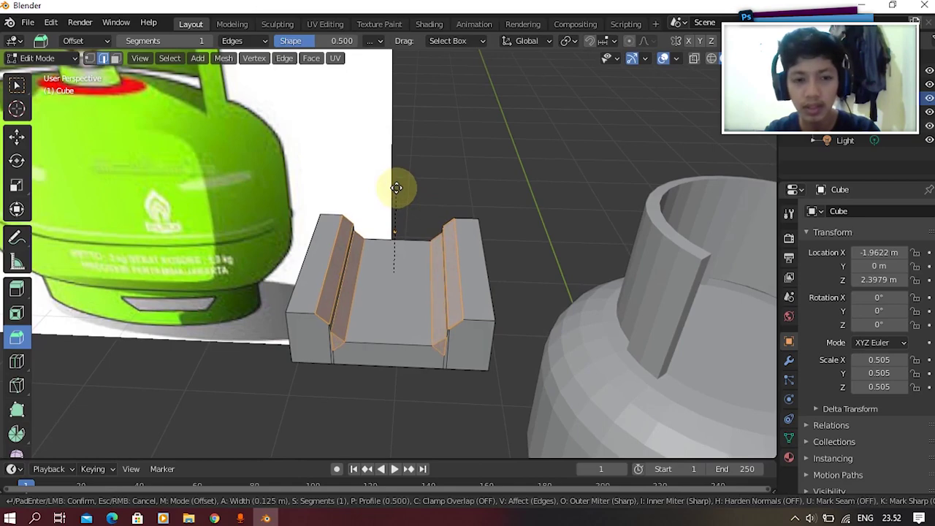
{"action": "scroll", "coordinate": [395, 187], "scroll_direction": "up", "scroll_amount": 1}
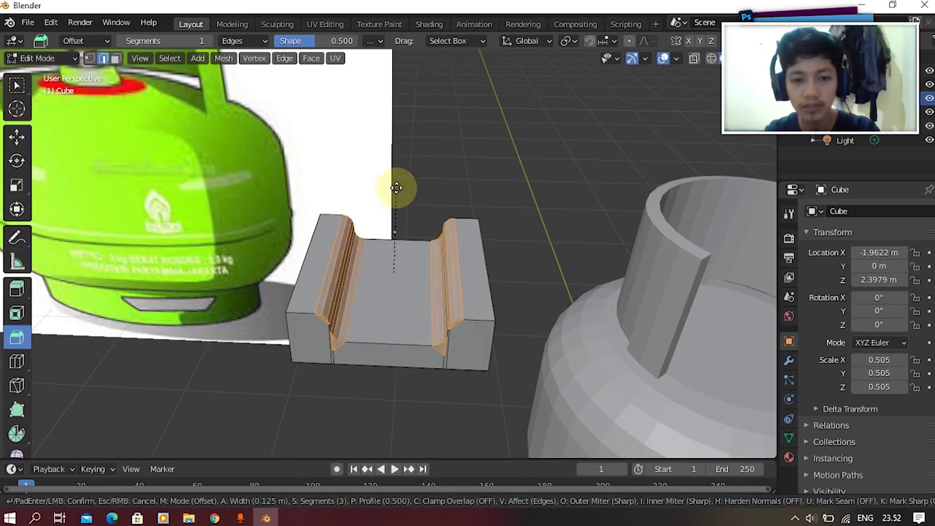
{"action": "left_click", "coordinate": [396, 187]}
{"action": "key", "text": "Tab"}
{"action": "middle_click_drag", "start_coordinate": [391, 185], "coordinate": [379, 140]}
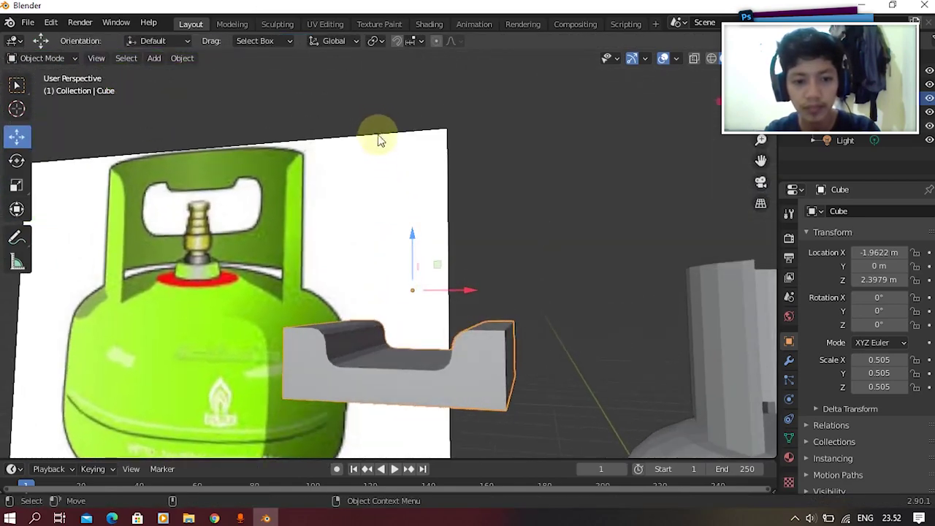
{"action": "key", "text": "Tab"}
{"action": "left_click", "coordinate": [115, 58]}
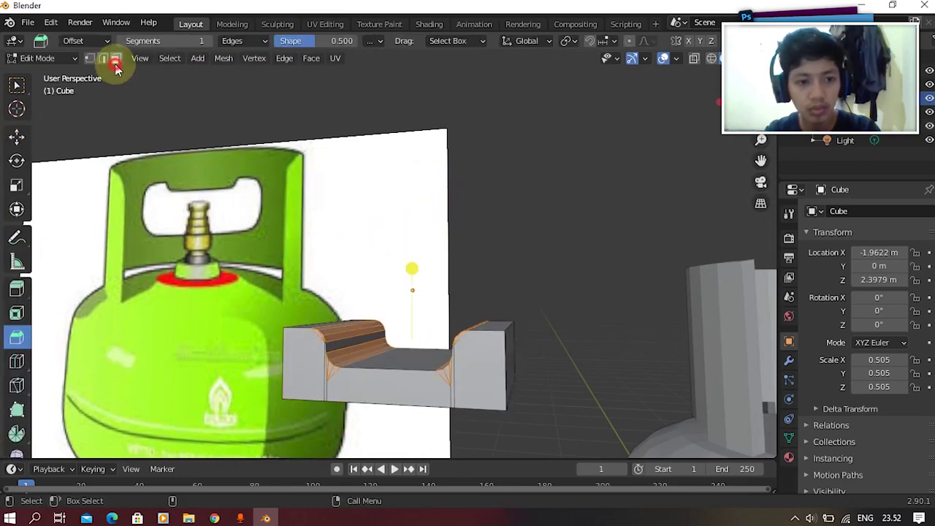
{"action": "key", "text": "ctrl+z"}
{"action": "key", "text": "ctrl+z"}
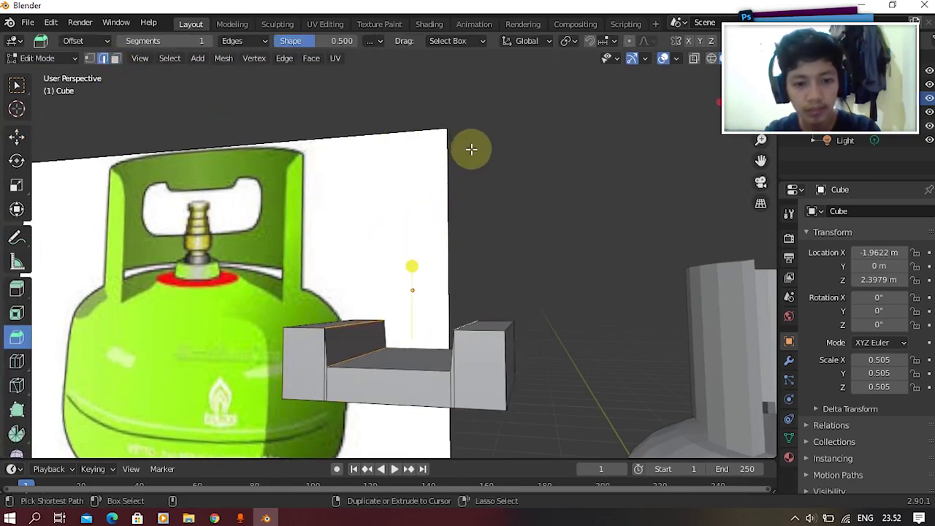
Add the block's upper outer edges to the recess edge selection and bevel them all about 0.142 m wide with two segments.
{"action": "key", "text": "Tab"}
{"action": "middle_click_drag", "start_coordinate": [460, 181], "coordinate": [516, 183]}
{"action": "key", "text": "Tab"}
{"action": "key", "text": "Tab"}
{"action": "middle_click_drag", "start_coordinate": [412, 230], "coordinate": [411, 276]}
{"action": "key", "text": "Tab"}
{"action": "left_click", "coordinate": [332, 314], "text": "shift"}
{"action": "key", "text": "Tab"}
{"action": "middle_click_drag", "start_coordinate": [447, 230], "coordinate": [271, 260]}
{"action": "key", "text": "Tab"}
{"action": "key", "text": "Tab"}
{"action": "middle_click_drag", "start_coordinate": [553, 330], "coordinate": [590, 302]}
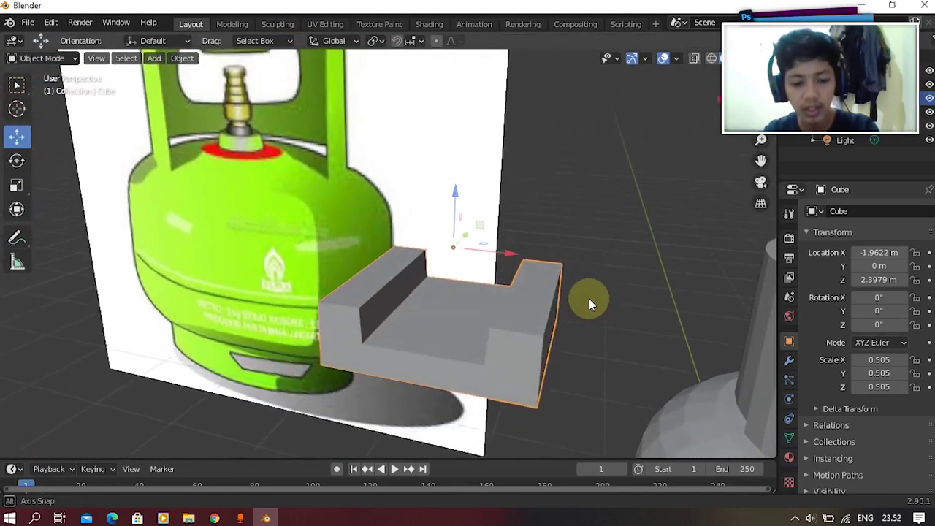
{"action": "key", "text": "Tab"}
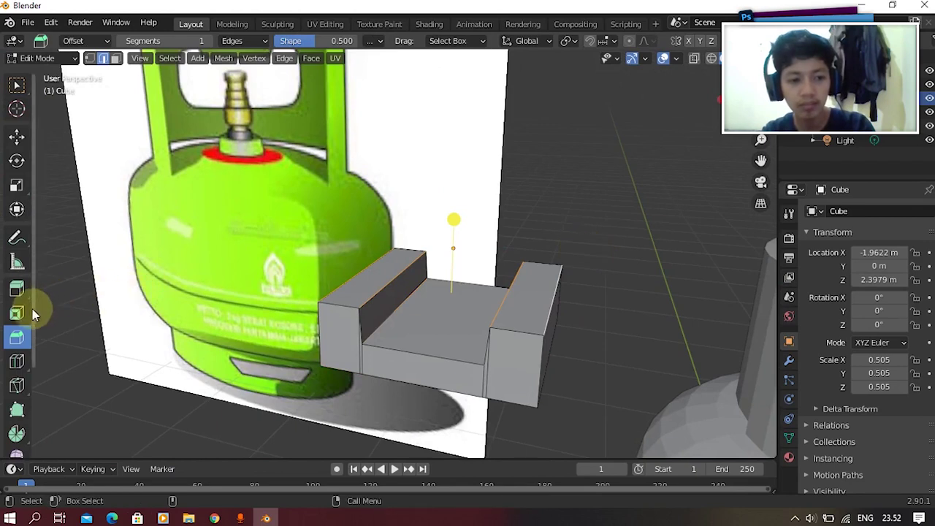
{"action": "key", "text": "ctrl+b"}
{"action": "scroll", "coordinate": [501, 198], "scroll_direction": "up", "scroll_amount": 2}
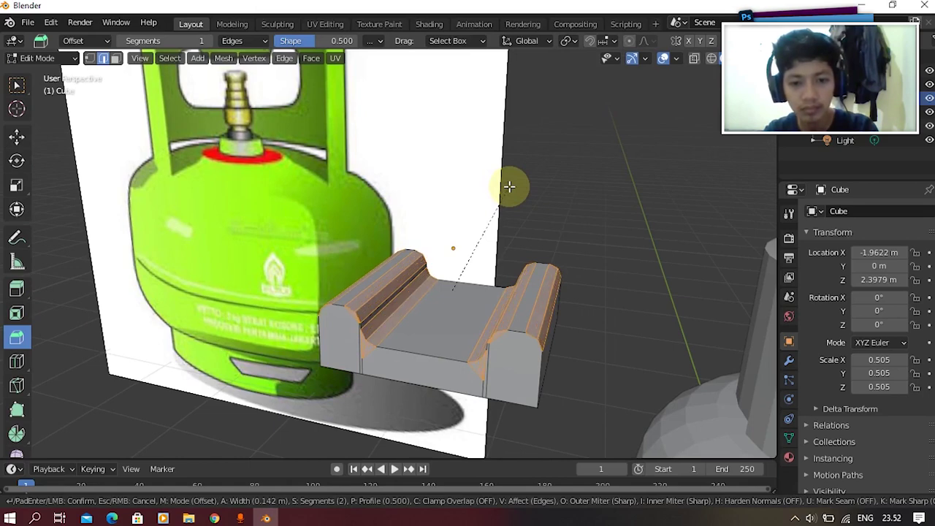
{"action": "left_click", "coordinate": [509, 187]}
Select the block's lower outer lengthwise edges on both sides and bevel them.
{"action": "key", "text": "Tab"}
{"action": "middle_click_drag", "start_coordinate": [507, 188], "coordinate": [400, 284]}
{"action": "key", "text": "Tab"}
{"action": "key", "text": "Tab"}
{"action": "middle_click_drag", "start_coordinate": [412, 332], "coordinate": [497, 299]}
{"action": "key", "text": "Tab"}
{"action": "key", "text": "Tab"}
{"action": "key", "text": "Tab"}
{"action": "key", "text": "Tab"}
{"action": "middle_click_drag", "start_coordinate": [586, 390], "coordinate": [714, 404]}
{"action": "key", "text": "Tab"}
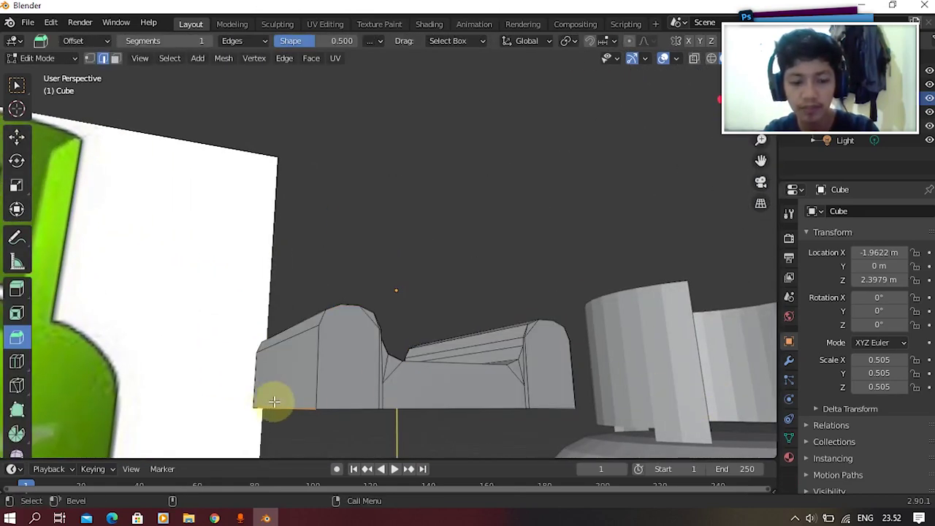
{"action": "left_click", "coordinate": [271, 403]}
{"action": "key", "text": "ctrl+b"}
{"action": "left_click", "coordinate": [547, 241]}
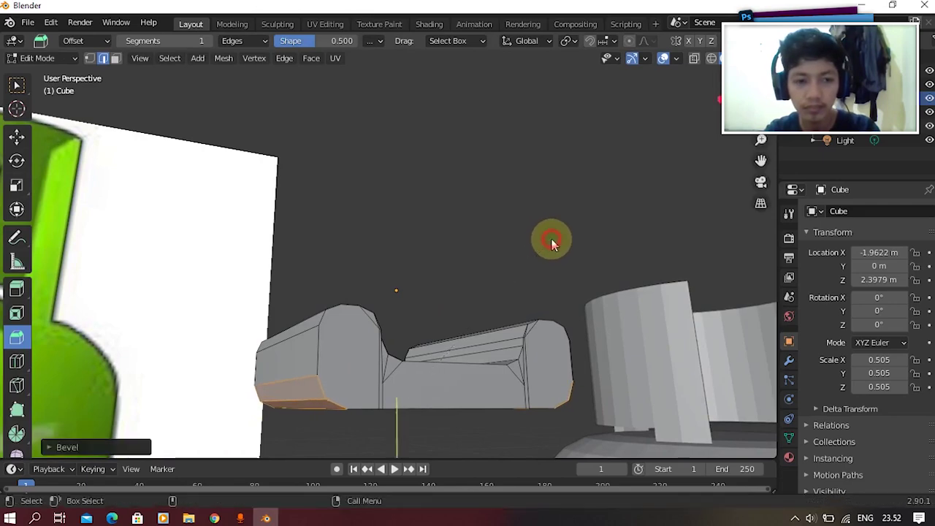
{"action": "key", "text": "Tab"}
{"action": "middle_click_drag", "start_coordinate": [551, 242], "coordinate": [487, 277]}
Select all the faces on the block's underside and lower them along Z to make the block deeper.
{"action": "key", "text": "Tab"}
{"action": "middle_click_drag", "start_coordinate": [458, 324], "coordinate": [460, 162]}
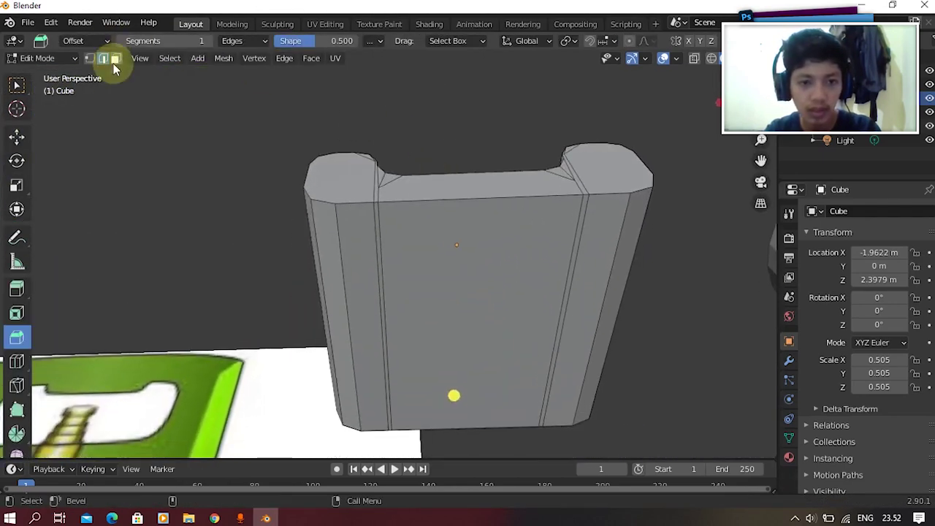
{"action": "left_click", "coordinate": [334, 234]}
{"action": "left_click", "coordinate": [347, 228], "text": "shift"}
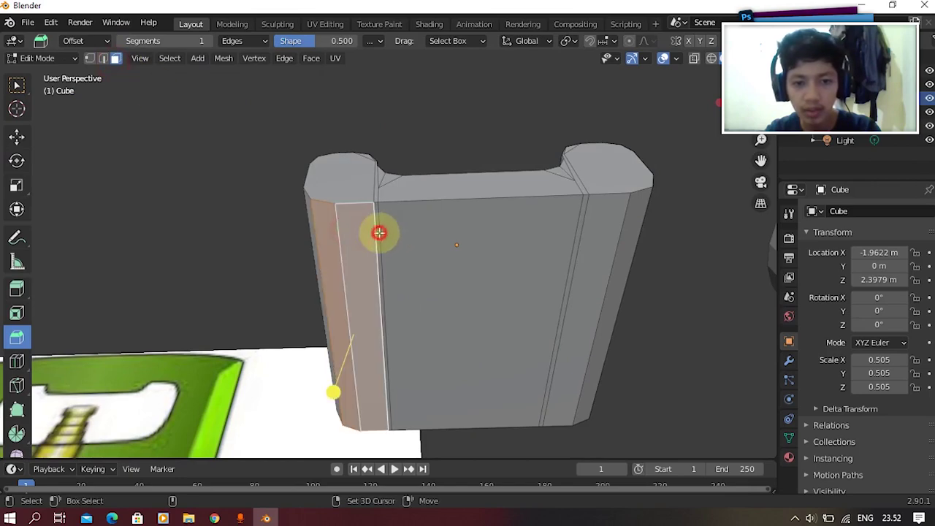
{"action": "left_click", "coordinate": [560, 228], "text": "shift"}
{"action": "left_click", "coordinate": [582, 235], "text": "shift"}
{"action": "left_click", "coordinate": [580, 226], "text": "shift"}
{"action": "left_click", "coordinate": [622, 228], "text": "shift"}
{"action": "key", "text": "Tab"}
{"action": "middle_click_drag", "start_coordinate": [581, 232], "coordinate": [560, 226]}
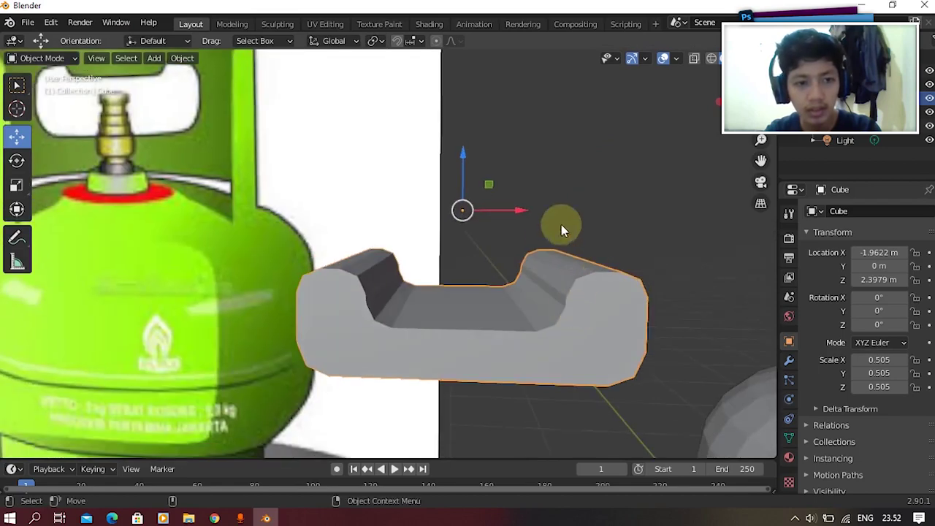
{"action": "scroll", "coordinate": [561, 226], "scroll_direction": "down", "scroll_amount": 4}
{"action": "key", "text": "Tab"}
{"action": "left_click", "coordinate": [18, 136]}
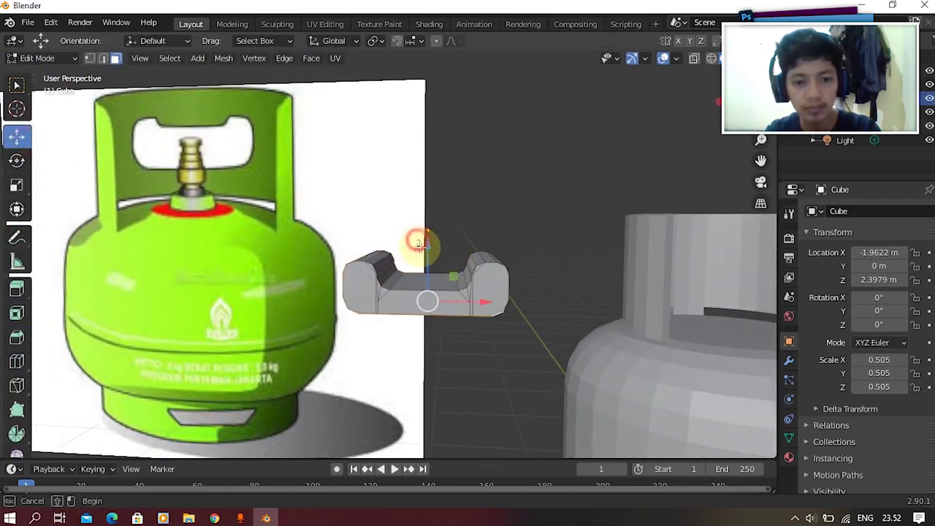
{"action": "left_click_drag", "start_coordinate": [427, 252], "coordinate": [428, 271]}
{"action": "key", "text": "Tab"}
{"action": "middle_click_drag", "start_coordinate": [428, 271], "coordinate": [519, 216]}
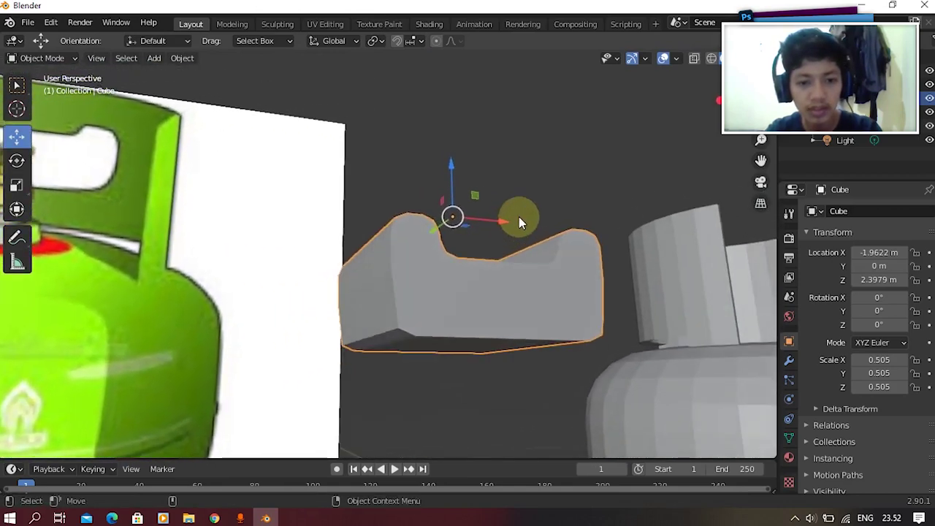
Select the new bottom outer edges on both sides and bevel them about 0.162 m wide with two segments.
{"action": "key", "text": "Tab"}
{"action": "left_click", "coordinate": [103, 60]}
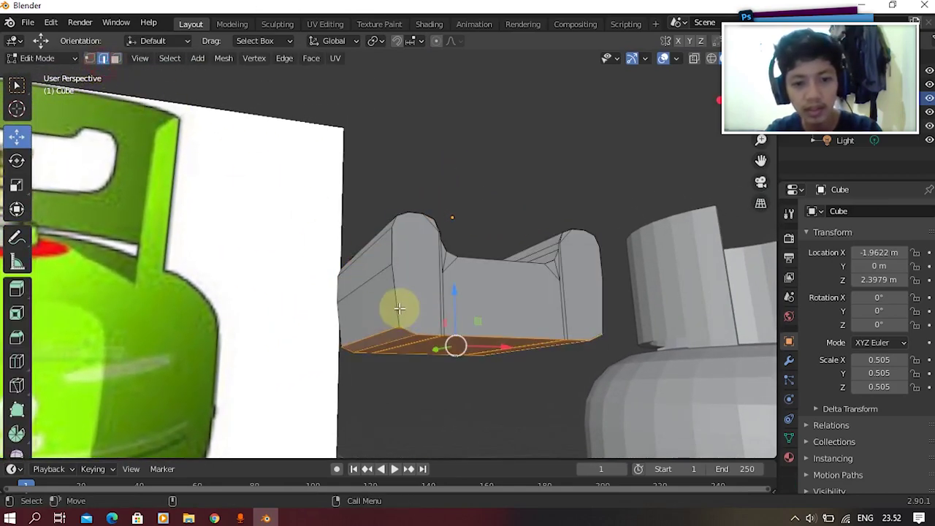
{"action": "left_click", "coordinate": [384, 329]}
{"action": "key", "text": "Tab"}
{"action": "middle_click_drag", "start_coordinate": [450, 311], "coordinate": [657, 330]}
{"action": "key", "text": "Tab"}
{"action": "key", "text": "Tab"}
{"action": "key", "text": "Tab"}
{"action": "key", "text": "Tab"}
{"action": "middle_click_drag", "start_coordinate": [397, 334], "coordinate": [612, 346]}
{"action": "key", "text": "Tab"}
{"action": "key", "text": "Tab"}
{"action": "key", "text": "Tab"}
{"action": "key", "text": "Tab"}
{"action": "key", "text": "Tab"}
{"action": "key", "text": "ctrl+b"}
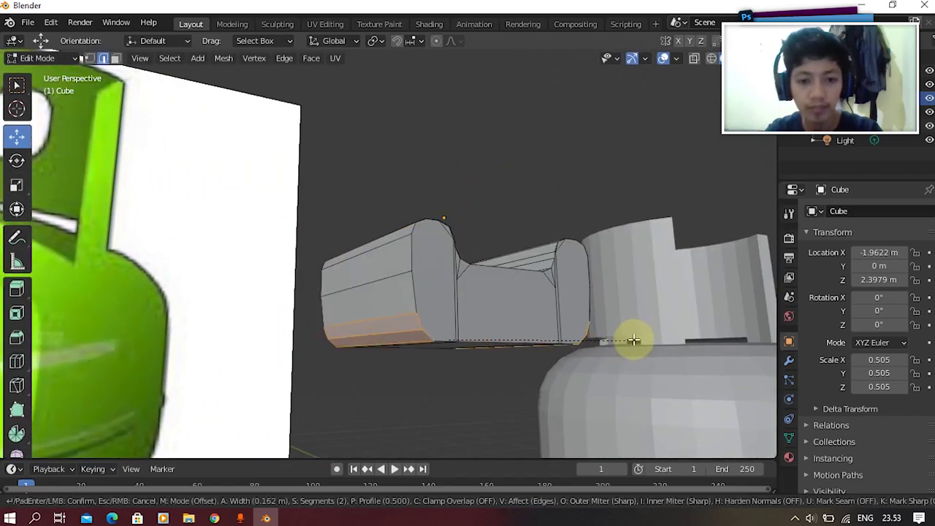
{"action": "left_click", "coordinate": [630, 333]}
{"action": "key", "text": "Tab"}
{"action": "middle_click_drag", "start_coordinate": [630, 334], "coordinate": [496, 407]}
{"action": "key", "text": "Tab"}
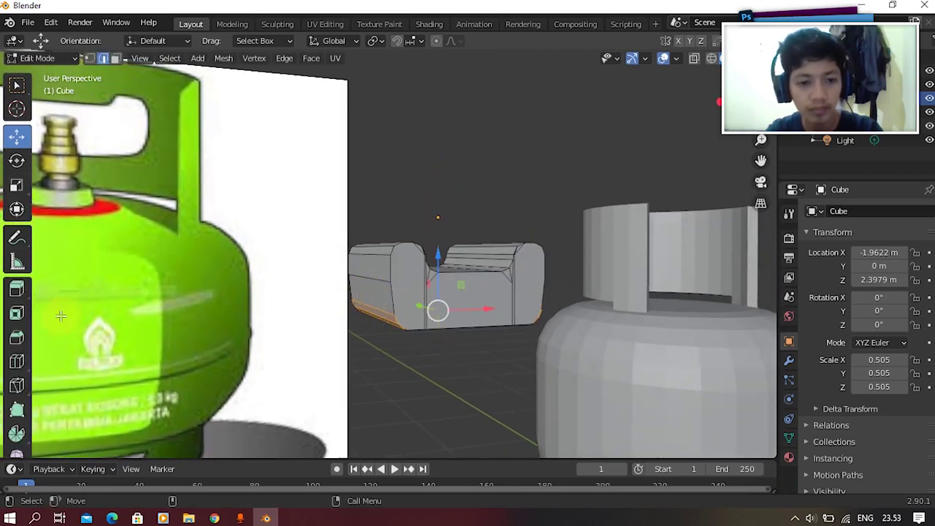
{"action": "left_click", "coordinate": [16, 361]}
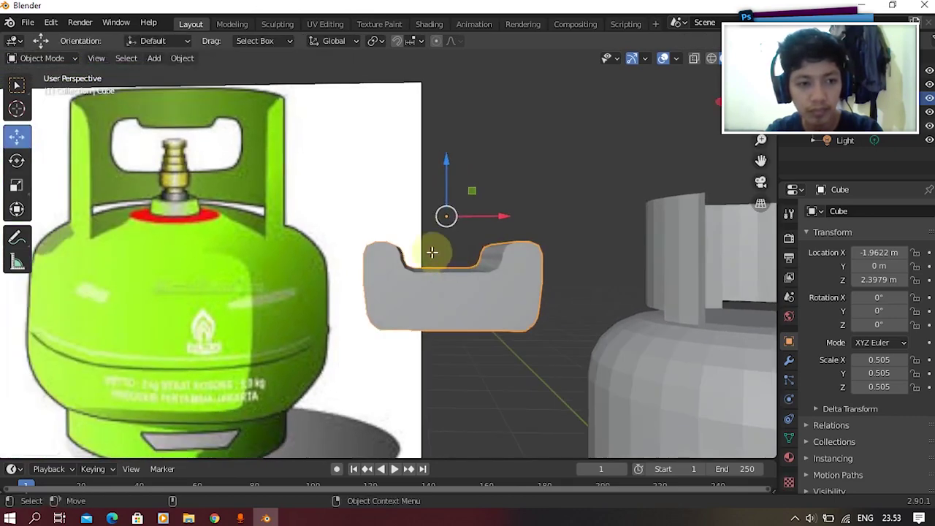
{"action": "key", "text": "Tab"}
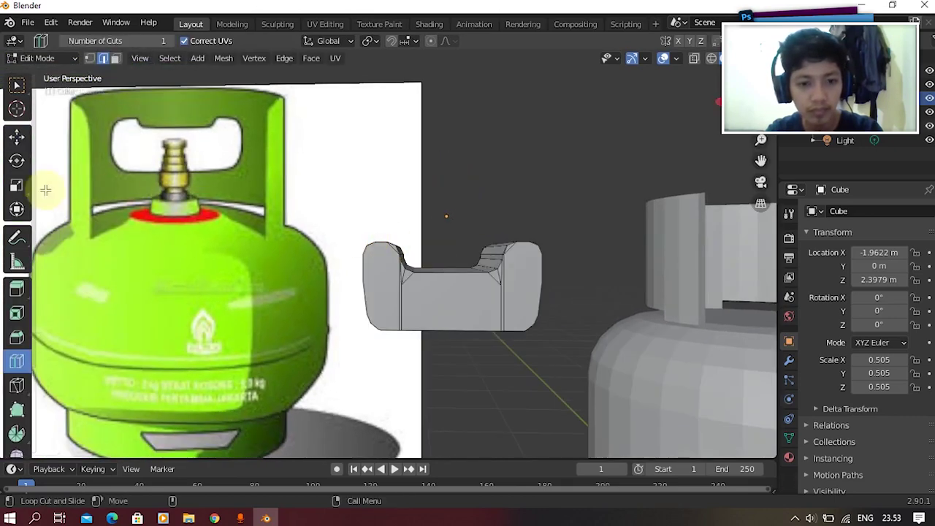
{"action": "left_click", "coordinate": [17, 139]}
{"action": "left_click_drag", "start_coordinate": [426, 290], "coordinate": [422, 292]}
{"action": "key", "text": "Tab"}
{"action": "key", "text": "ctrl+z"}
{"action": "key", "text": "ctrl+z"}
{"action": "key", "text": "Tab"}
Move the lengthwise edge midway up the block's -X side slightly outward along X so the side bulges.
{"action": "scroll", "coordinate": [584, 283], "scroll_direction": "down", "scroll_amount": 2}
{"action": "middle_click_drag", "start_coordinate": [559, 306], "coordinate": [611, 290]}
{"action": "scroll", "coordinate": [574, 265], "scroll_direction": "up", "scroll_amount": 2}
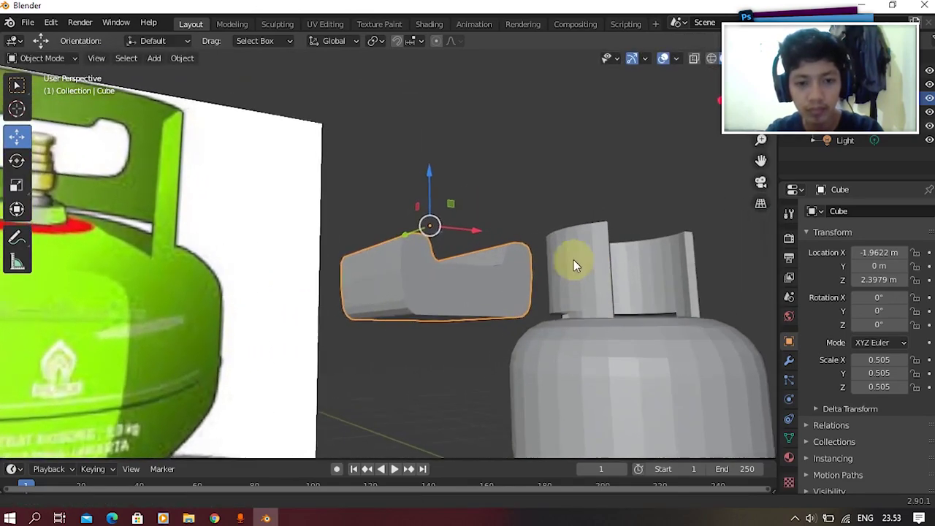
{"action": "key", "text": "Tab"}
{"action": "left_click_drag", "start_coordinate": [410, 283], "coordinate": [401, 295]}
{"action": "key", "text": "Tab"}
{"action": "middle_click_drag", "start_coordinate": [395, 307], "coordinate": [355, 317]}
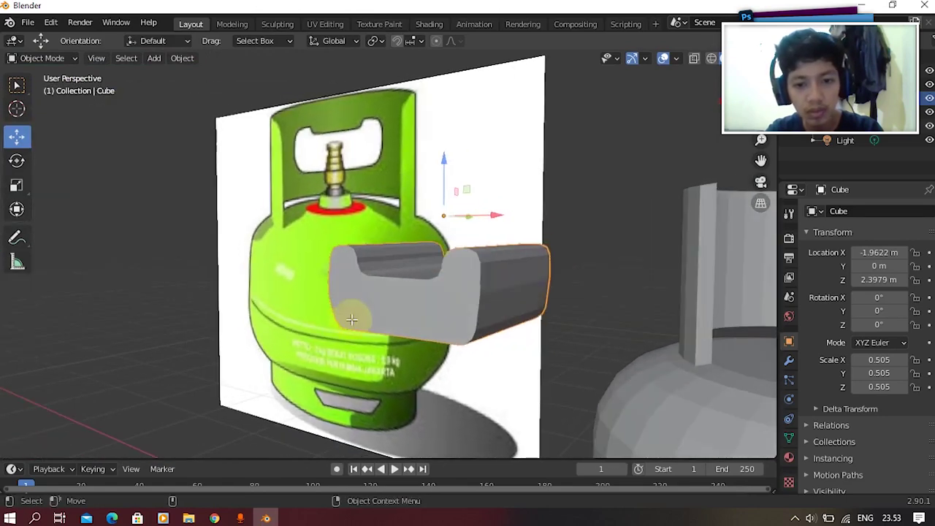
Select the lengthwise edge midway up the block's +X side and adjust it along X to mirror the opposite side's bulge.
{"action": "key", "text": "Tab"}
{"action": "left_click", "coordinate": [511, 318]}
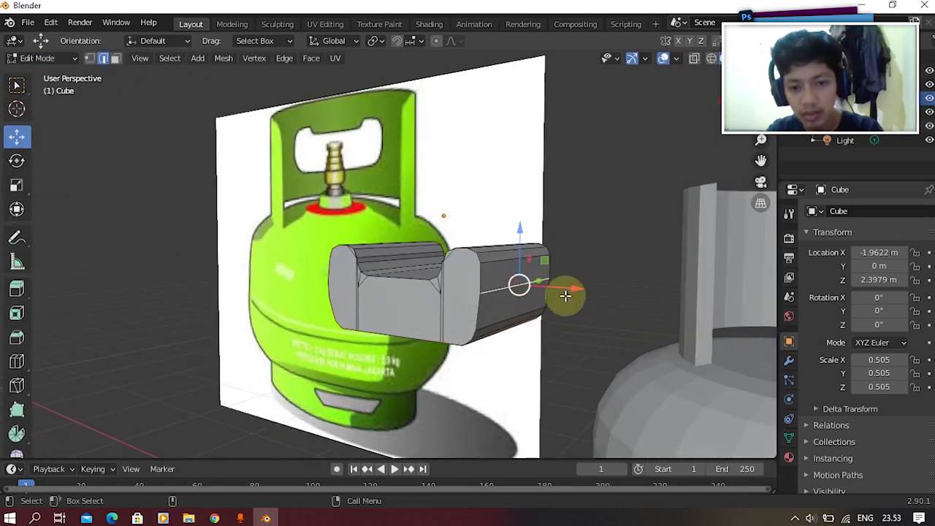
{"action": "left_click_drag", "start_coordinate": [574, 291], "coordinate": [566, 317]}
{"action": "left_click", "coordinate": [522, 311]}
{"action": "key", "text": "Tab"}
{"action": "middle_click_drag", "start_coordinate": [566, 318], "coordinate": [590, 317]}
{"action": "key", "text": "Tab"}
{"action": "left_click_drag", "start_coordinate": [577, 304], "coordinate": [574, 305]}
{"action": "key", "text": "Tab"}
{"action": "scroll", "coordinate": [559, 314], "scroll_direction": "down", "scroll_amount": 2}
{"action": "mouse_move", "coordinate": [559, 314]}
{"action": "middle_mouse_down"}
{"action": "mouse_move", "coordinate": [582, 335]}
{"action": "mouse_move", "coordinate": [652, 330]}
{"action": "mouse_move", "coordinate": [536, 339]}
{"action": "mouse_move", "coordinate": [566, 312]}
{"action": "middle_mouse_up"}
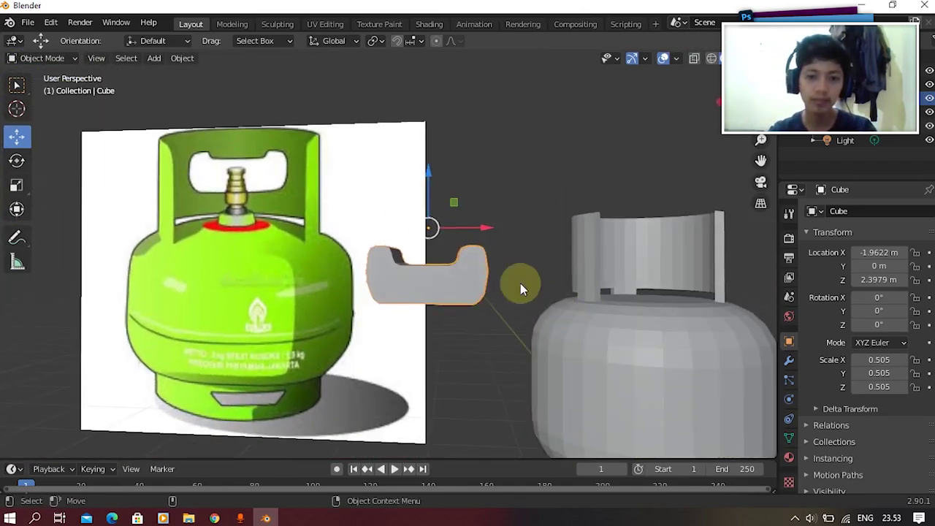
Move the cut-out block into the handle ring at about X -0.0085 m and Y 0.638 m, and scale it uniformly to 0.434.
{"action": "middle_click_drag", "start_coordinate": [484, 251], "coordinate": [494, 267]}
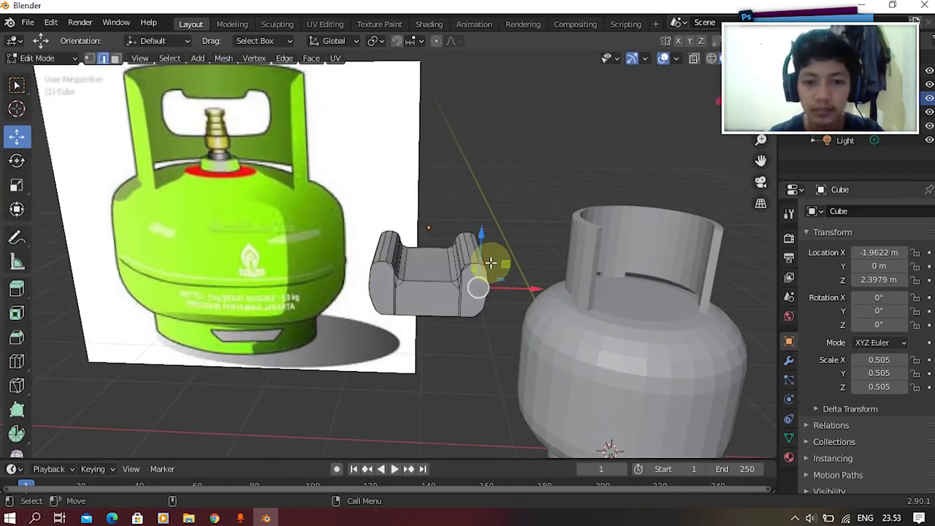
{"action": "left_click_drag", "start_coordinate": [499, 226], "coordinate": [709, 233]}
{"action": "middle_click_drag", "start_coordinate": [709, 234], "coordinate": [559, 340]}
{"action": "scroll", "coordinate": [504, 330], "scroll_direction": "up", "scroll_amount": 2}
{"action": "left_click_drag", "start_coordinate": [393, 156], "coordinate": [346, 93]}
{"action": "key", "text": "s"}
{"action": "left_click", "coordinate": [469, 119]}
{"action": "middle_click_drag", "start_coordinate": [426, 125], "coordinate": [354, 158]}
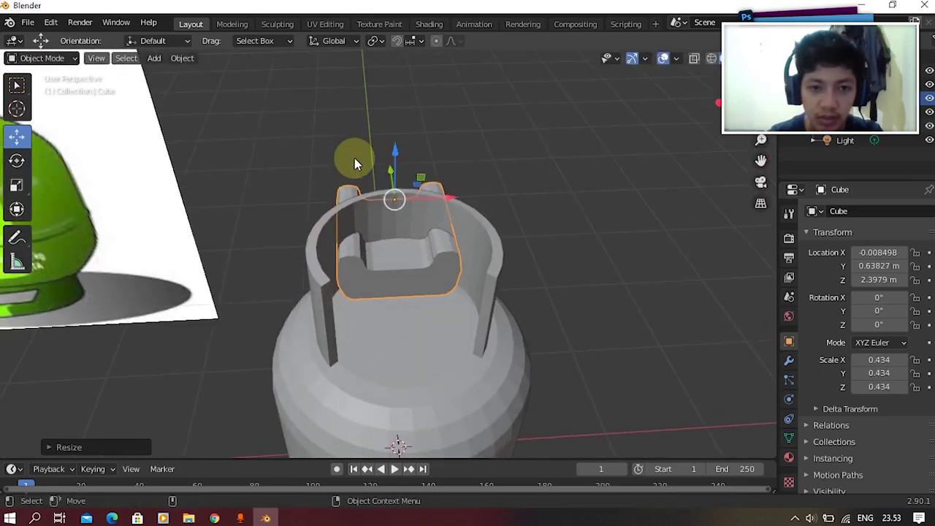
In the front orthographic view, raise the cut-out block along Z to about 2.567 m.
{"action": "key", "text": "grave"}
{"action": "left_click", "coordinate": [351, 123]}
{"action": "key", "text": "grave"}
{"action": "left_click", "coordinate": [366, 178]}
{"action": "key", "text": "grave"}
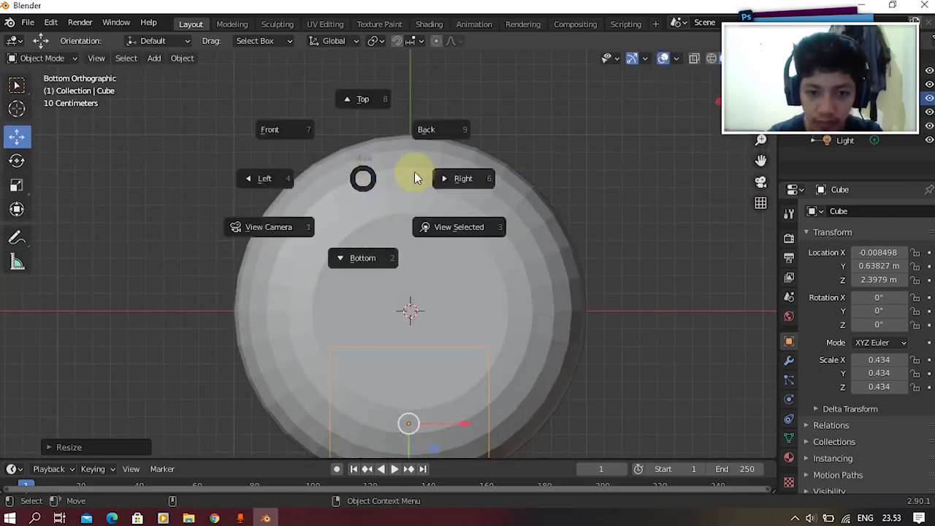
{"action": "left_click", "coordinate": [447, 175]}
{"action": "key", "text": "grave"}
{"action": "left_click", "coordinate": [427, 228]}
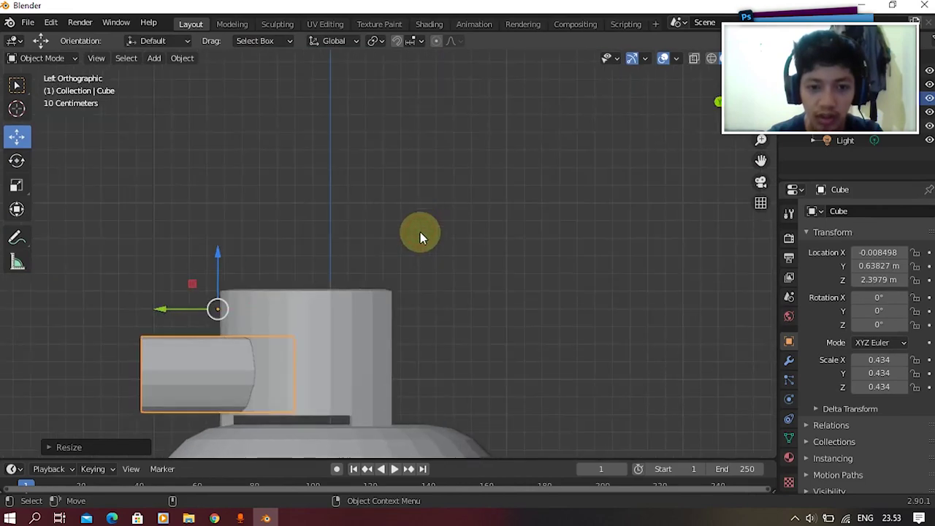
{"action": "key", "text": "grave"}
{"action": "key", "text": "grave"}
{"action": "left_click", "coordinate": [361, 169]}
{"action": "middle_click_drag", "start_coordinate": [414, 267], "coordinate": [393, 225], "text": "shift"}
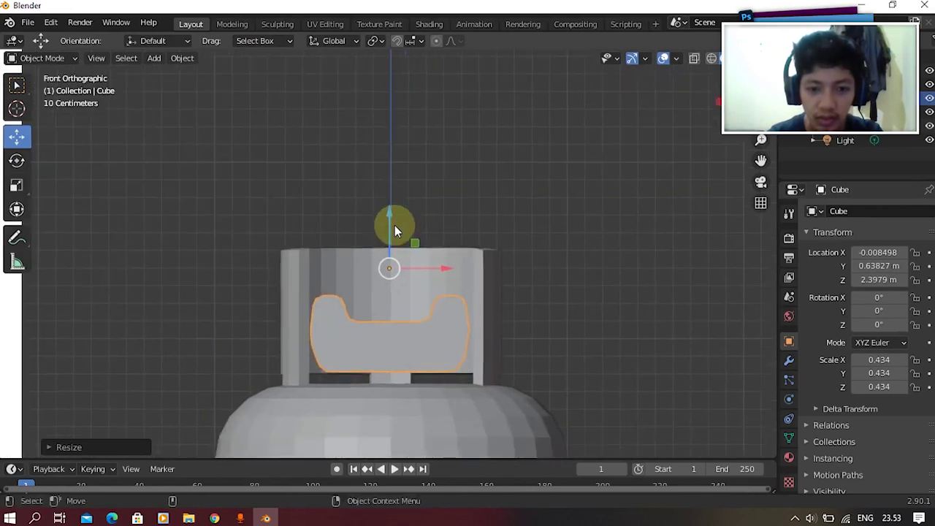
{"action": "scroll", "coordinate": [393, 225], "scroll_direction": "up", "scroll_amount": 3}
{"action": "left_click_drag", "start_coordinate": [388, 227], "coordinate": [390, 166]}
Stretch the cut-out block along X and shrink it uniformly to a scale of about 0.308 in X and 0.257 in Y and Z.
{"action": "key", "text": "s"}
{"action": "key", "text": "x"}
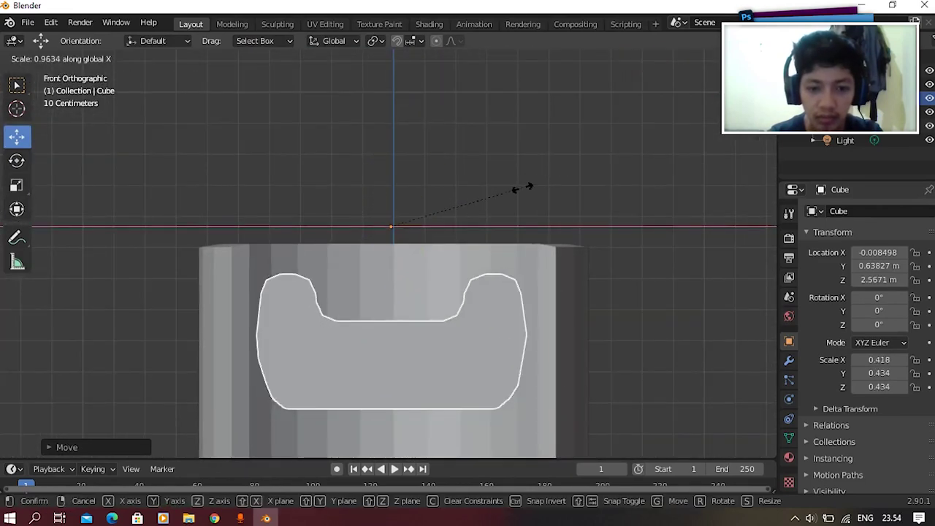
{"action": "left_click", "coordinate": [555, 185]}
{"action": "key", "text": "s"}
{"action": "left_click", "coordinate": [439, 196]}
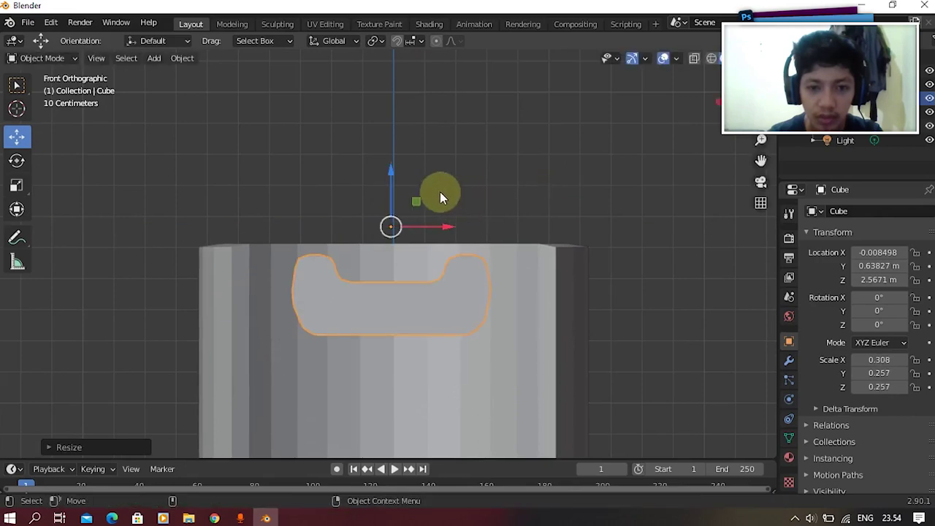
Lower the cut-out block to about Z 2.471 m and enlarge it uniformly to a scale of 0.348 in X and 0.290 in Y and Z.
{"action": "left_click_drag", "start_coordinate": [395, 172], "coordinate": [459, 203]}
{"action": "key", "text": "s"}
{"action": "left_click", "coordinate": [546, 192]}
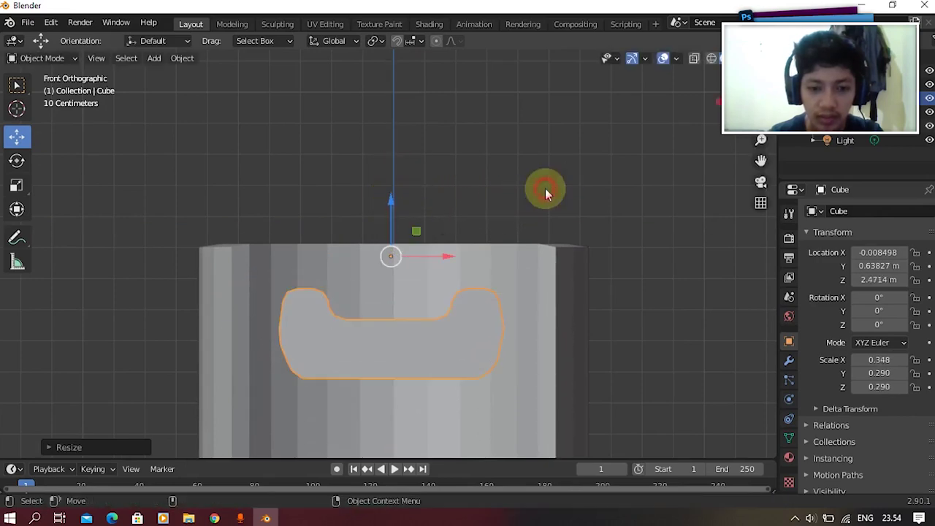
Move the cut-out block along Y to about 0.567 m so that it passes through the handle ring's wall.
{"action": "middle_click_drag", "start_coordinate": [547, 192], "coordinate": [409, 297]}
{"action": "middle_click_drag", "start_coordinate": [454, 229], "coordinate": [548, 309]}
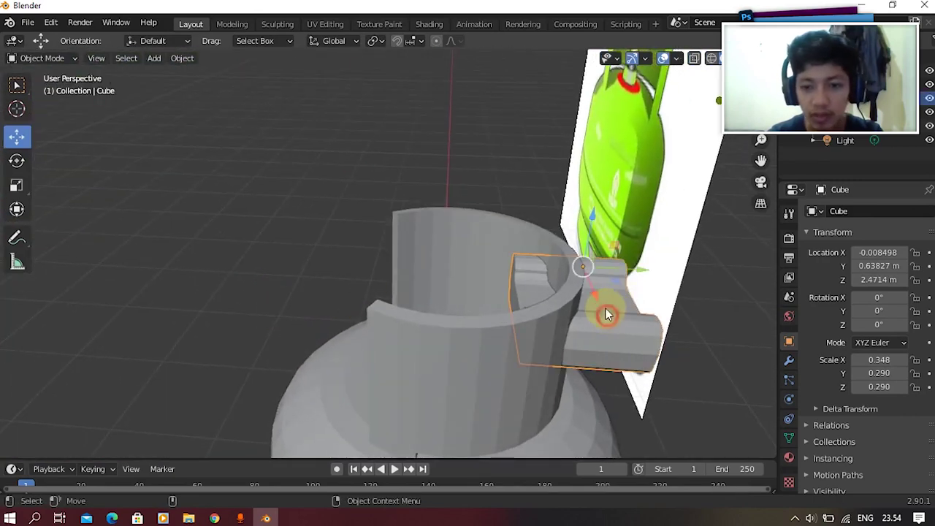
{"action": "left_click_drag", "start_coordinate": [634, 271], "coordinate": [605, 271]}
{"action": "middle_click_drag", "start_coordinate": [606, 270], "coordinate": [642, 212]}
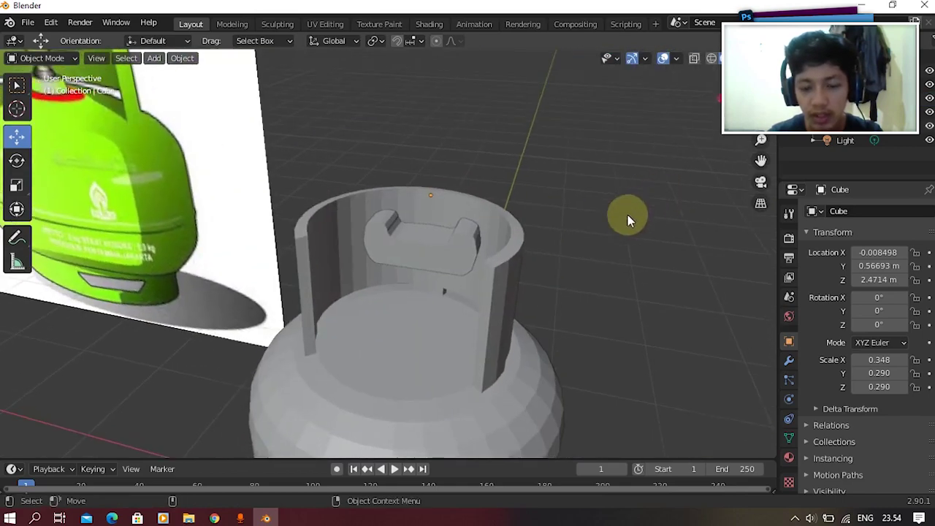
Add a Boolean modifier set to Difference to the gas cylinder with Cube as its object, and apply it.
{"action": "left_click", "coordinate": [515, 262]}
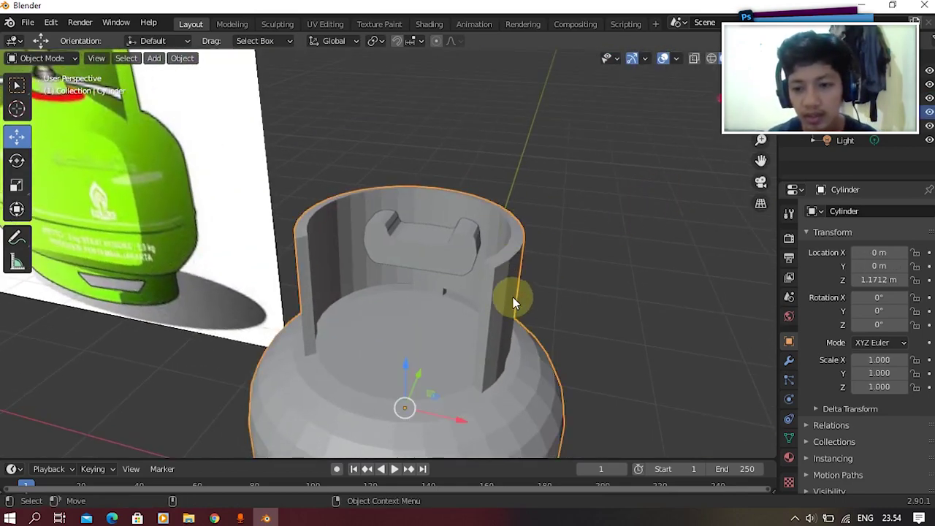
{"action": "left_click", "coordinate": [788, 363]}
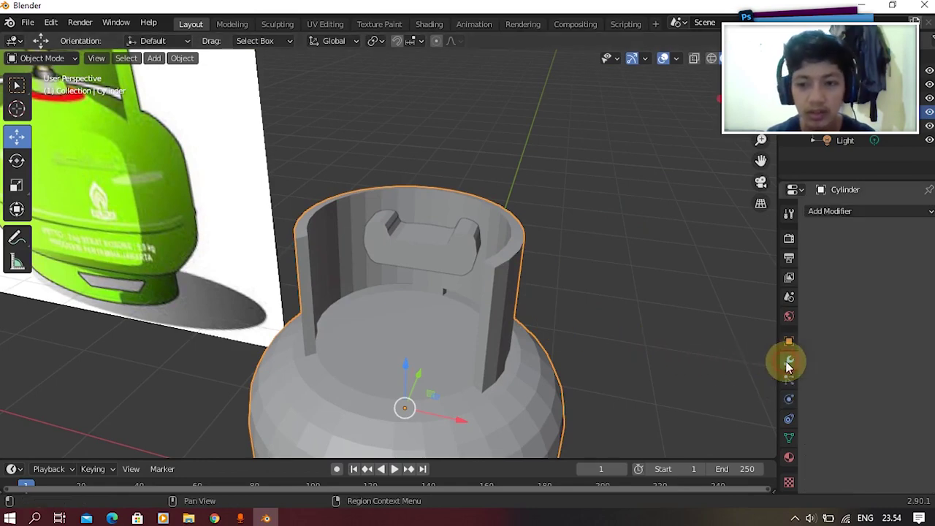
{"action": "left_click", "coordinate": [833, 212]}
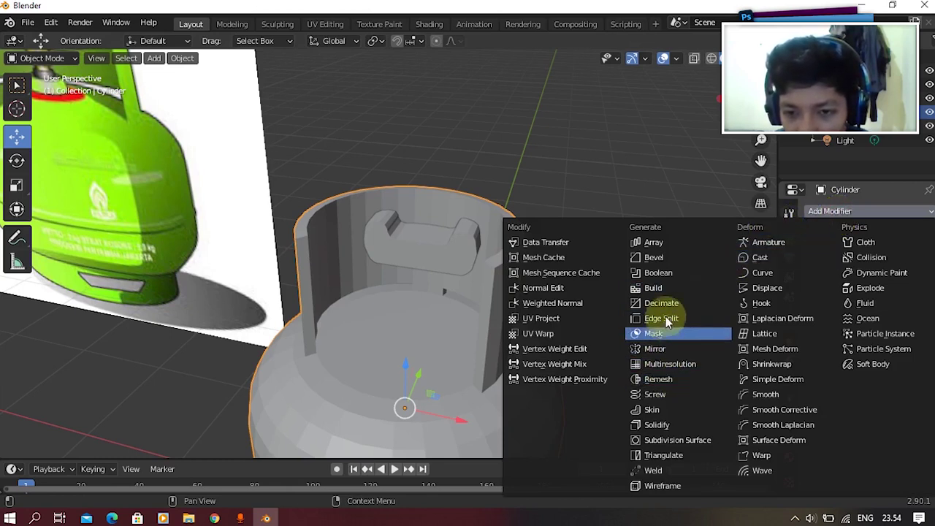
{"action": "left_click", "coordinate": [659, 275]}
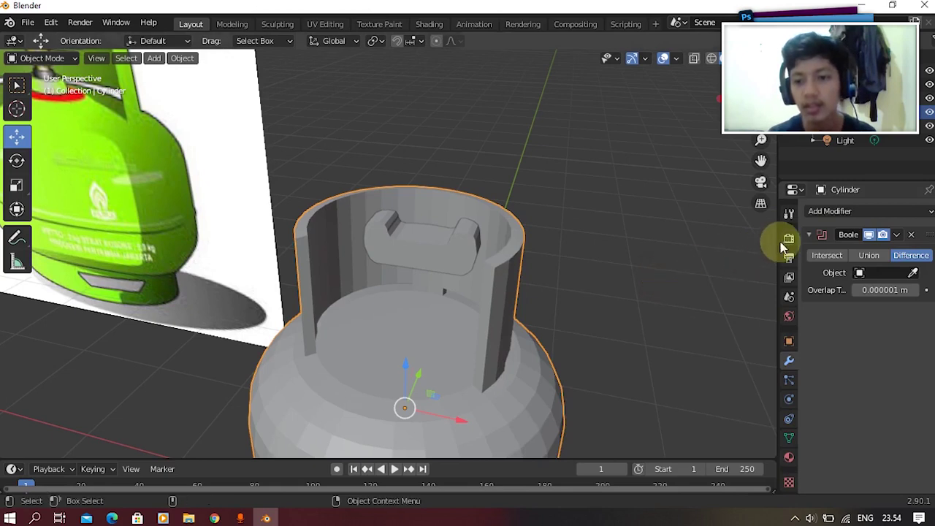
{"action": "left_click", "coordinate": [912, 257]}
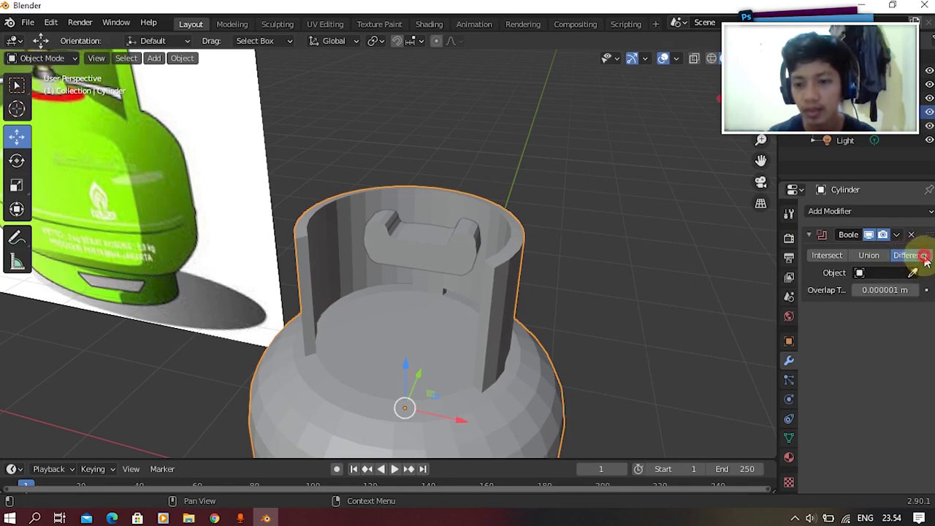
{"action": "left_click", "coordinate": [888, 272]}
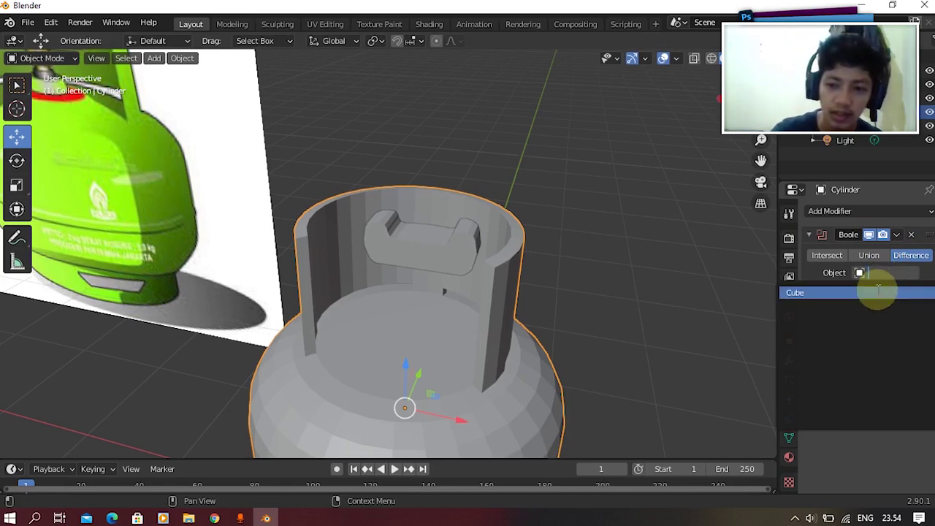
{"action": "left_click", "coordinate": [877, 293]}
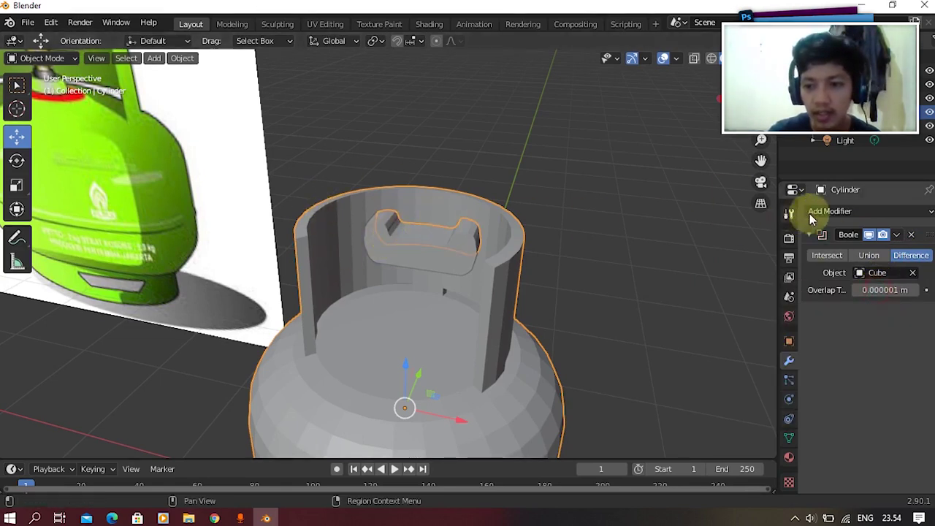
{"action": "left_click", "coordinate": [896, 234]}
{"action": "left_click", "coordinate": [892, 251]}
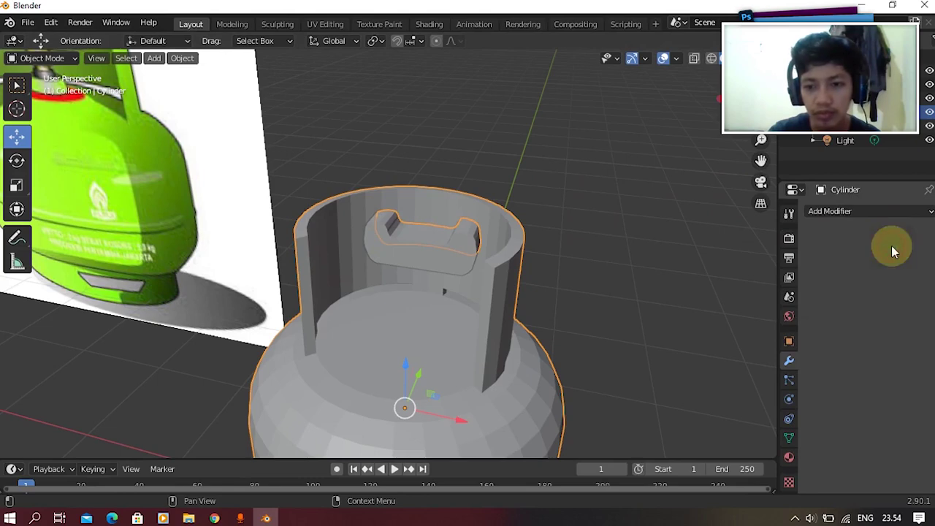
Delete the rounded cut-out block from the handle ring.
{"action": "left_click", "coordinate": [636, 251]}
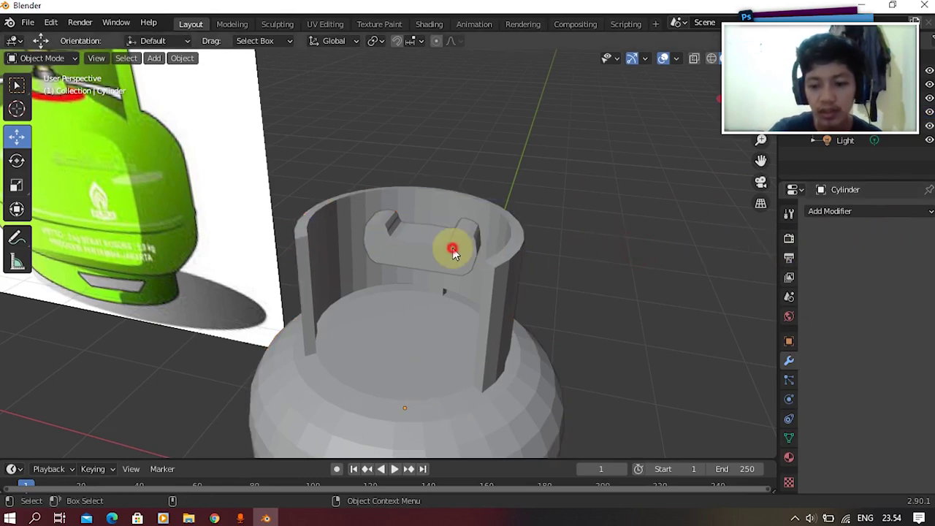
{"action": "key", "text": "Delete"}
{"action": "middle_click_drag", "start_coordinate": [529, 139], "coordinate": [438, 123]}
{"action": "scroll", "coordinate": [437, 225], "scroll_direction": "up", "scroll_amount": 5}
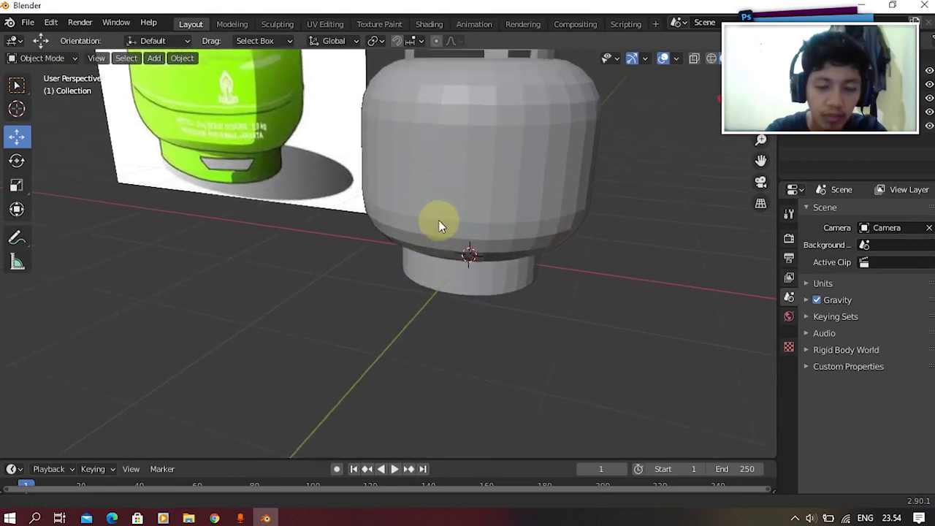
{"action": "scroll", "coordinate": [459, 270], "scroll_direction": "down", "scroll_amount": 5}
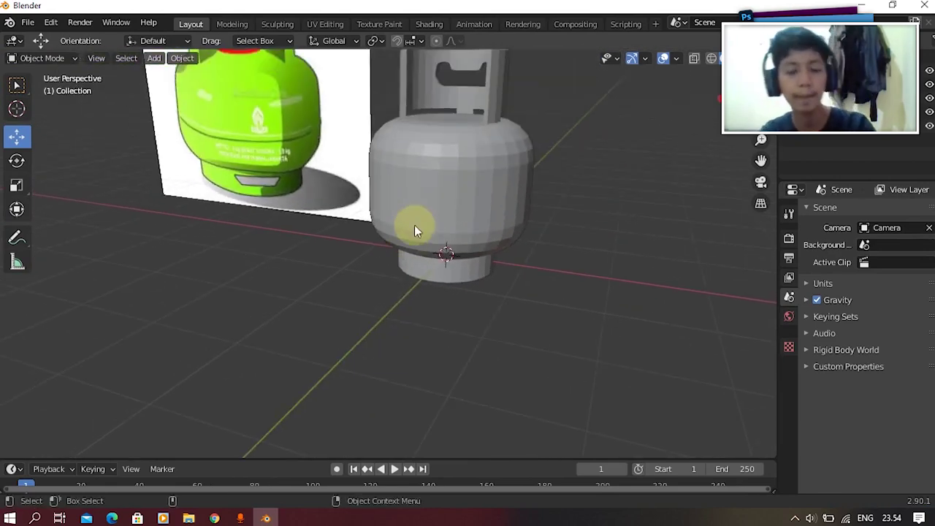
Add a cube mesh and move it along X, clear of the gas cylinder.
{"action": "left_click", "coordinate": [154, 59]}
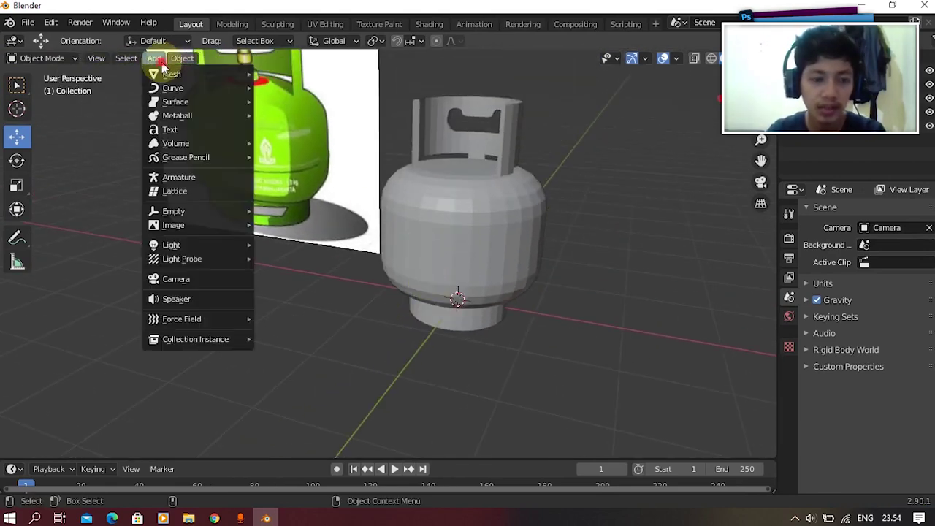
{"action": "left_click", "coordinate": [166, 75]}
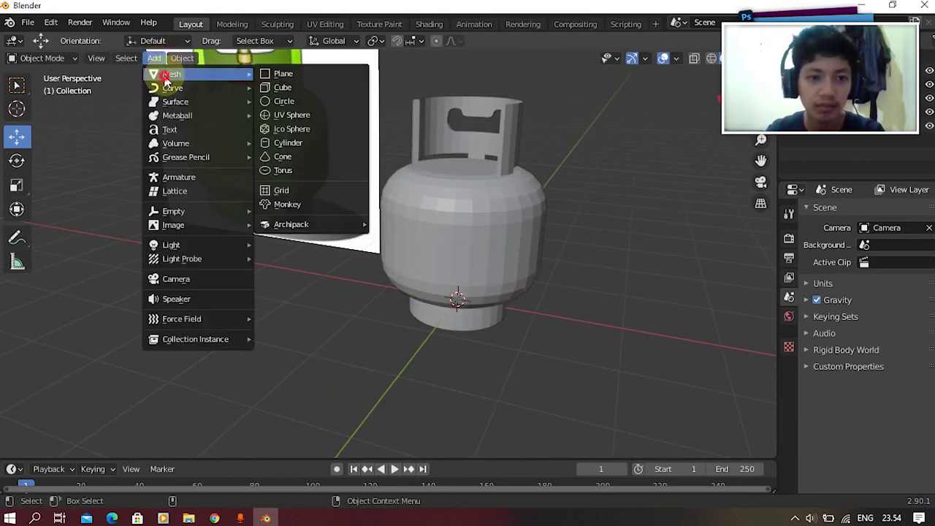
{"action": "left_click", "coordinate": [278, 86]}
{"action": "left_click_drag", "start_coordinate": [510, 308], "coordinate": [328, 273]}
{"action": "middle_click_drag", "start_coordinate": [353, 285], "coordinate": [474, 272]}
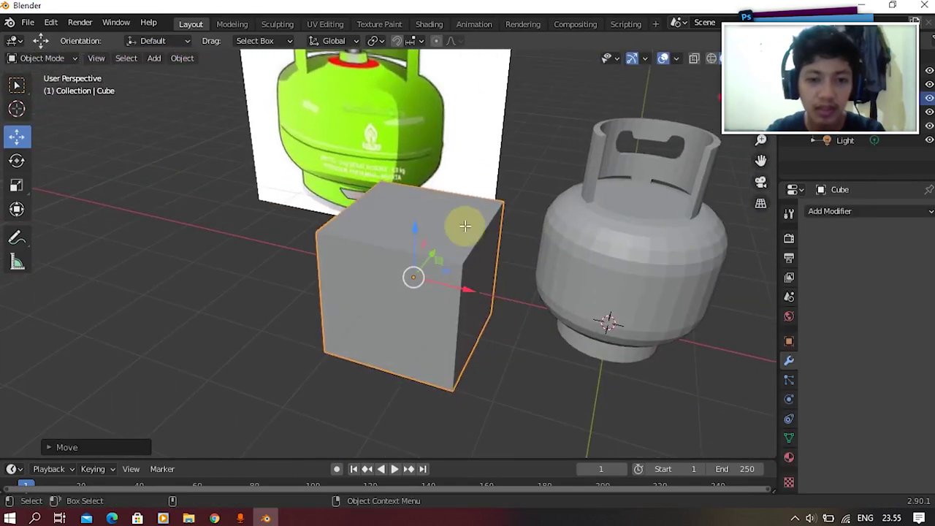
In Edit Mode, lower the new cube's two upper side edges along Z and widen them along X to form a flat trapezoid block.
{"action": "key", "text": "Tab"}
{"action": "key", "text": "Tab"}
{"action": "middle_click_drag", "start_coordinate": [355, 194], "coordinate": [323, 193]}
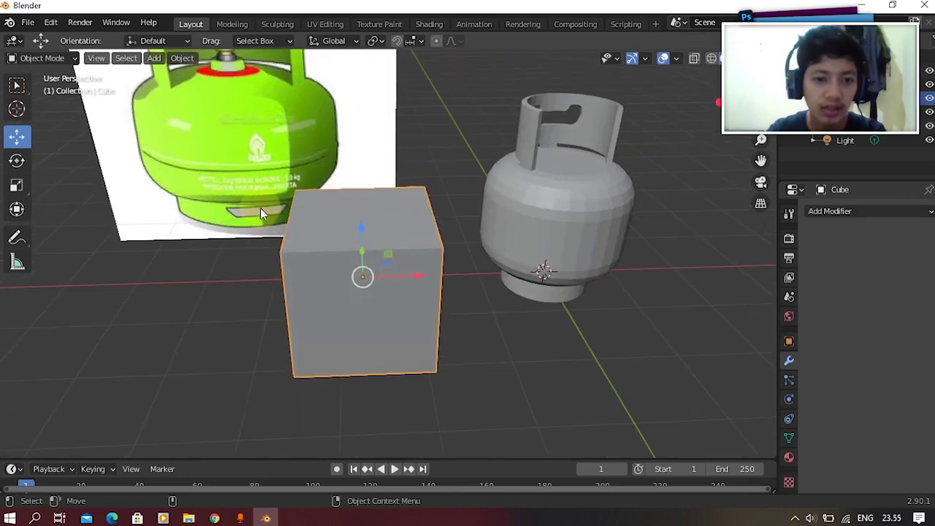
{"action": "key", "text": "Tab"}
{"action": "left_click", "coordinate": [287, 217]}
{"action": "left_click", "coordinate": [439, 220], "text": "shift"}
{"action": "left_click_drag", "start_coordinate": [350, 165], "coordinate": [350, 242]}
{"action": "key", "text": "ctrl+z"}
{"action": "left_click_drag", "start_coordinate": [359, 168], "coordinate": [366, 271]}
{"action": "key", "text": "s"}
{"action": "key", "text": "x"}
{"action": "left_click", "coordinate": [436, 240]}
{"action": "key", "text": "Tab"}
Shrink the trapezoid block uniformly and move it along X to the gas cylinder's foot ring.
{"action": "middle_click_drag", "start_coordinate": [434, 241], "coordinate": [404, 182]}
{"action": "key", "text": "s"}
{"action": "left_click", "coordinate": [419, 276]}
{"action": "left_click_drag", "start_coordinate": [448, 345], "coordinate": [651, 365]}
Scale the trapezoid block down along X and Z to the proportions of the foot ring opening in the reference, and fine-tune its position.
{"action": "middle_click_drag", "start_coordinate": [651, 365], "coordinate": [652, 288]}
{"action": "key", "text": "s"}
{"action": "key", "text": "x"}
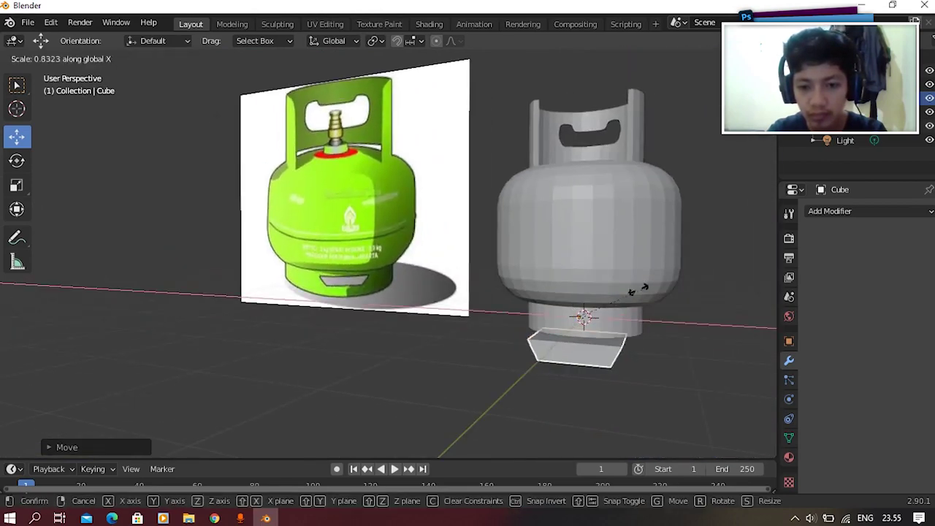
{"action": "left_click", "coordinate": [621, 299]}
{"action": "key", "text": "s"}
{"action": "key", "text": "z"}
{"action": "left_click", "coordinate": [615, 312]}
{"action": "left_click_drag", "start_coordinate": [578, 261], "coordinate": [580, 264]}
Move the trapezoid block along Y through the front wall of the foot ring and raise it slightly along Z.
{"action": "scroll", "coordinate": [537, 250], "scroll_direction": "up", "scroll_amount": 4}
{"action": "middle_click_drag", "start_coordinate": [460, 247], "coordinate": [476, 183]}
{"action": "key", "text": "g"}
{"action": "key", "text": "y"}
{"action": "left_click", "coordinate": [556, 318]}
{"action": "left_click_drag", "start_coordinate": [476, 182], "coordinate": [481, 157]}
In an orthographic view facing the front, shift the trapezoid block slightly along X to centre it on the foot ring.
{"action": "middle_click_drag", "start_coordinate": [481, 157], "coordinate": [552, 179]}
{"action": "key", "text": "grave"}
{"action": "left_click", "coordinate": [513, 152]}
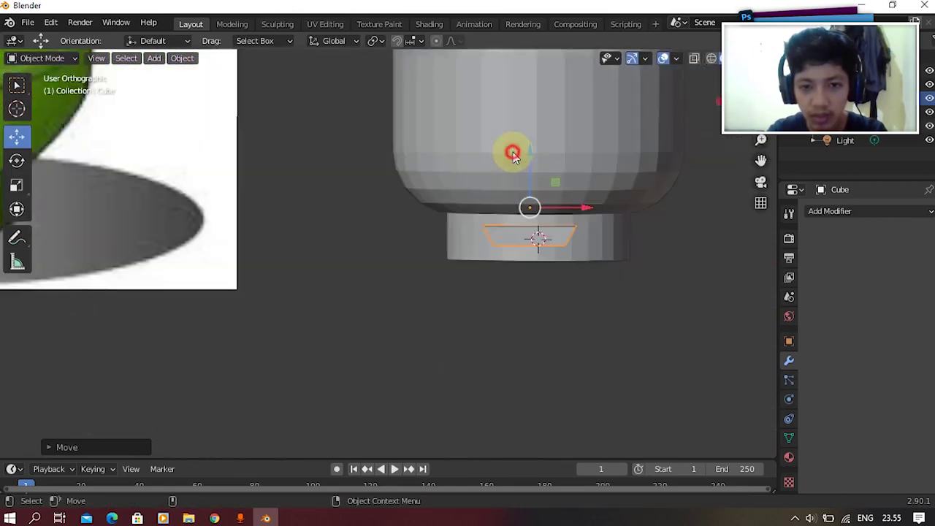
{"action": "scroll", "coordinate": [512, 152], "scroll_direction": "up", "scroll_amount": 2}
{"action": "left_click_drag", "start_coordinate": [567, 192], "coordinate": [576, 192]}
Cut the trapezoid opening into the gas cylinder's foot ring with a Boolean Difference modifier using Cube, and apply it.
{"action": "middle_click_drag", "start_coordinate": [576, 192], "coordinate": [455, 249]}
{"action": "scroll", "coordinate": [458, 223], "scroll_direction": "down", "scroll_amount": 5}
{"action": "left_click", "coordinate": [417, 209]}
{"action": "left_click", "coordinate": [818, 211]}
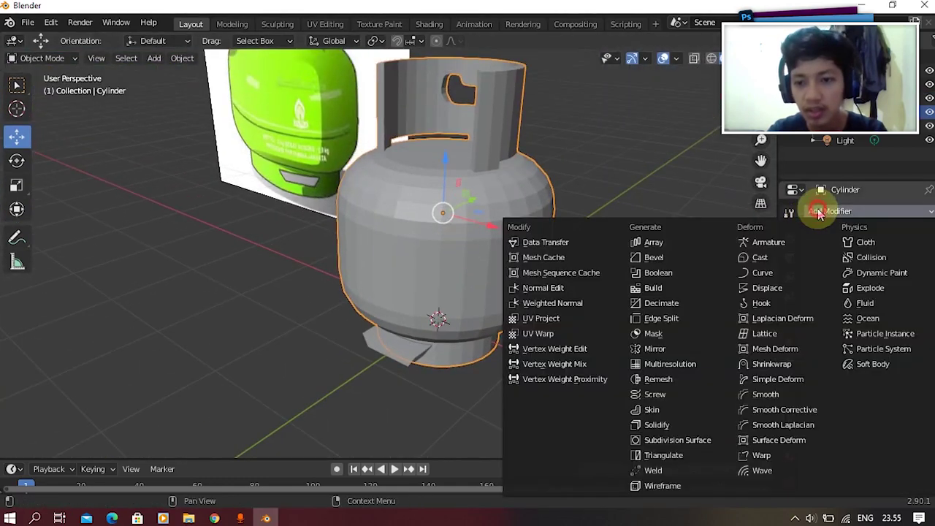
{"action": "left_click", "coordinate": [713, 271]}
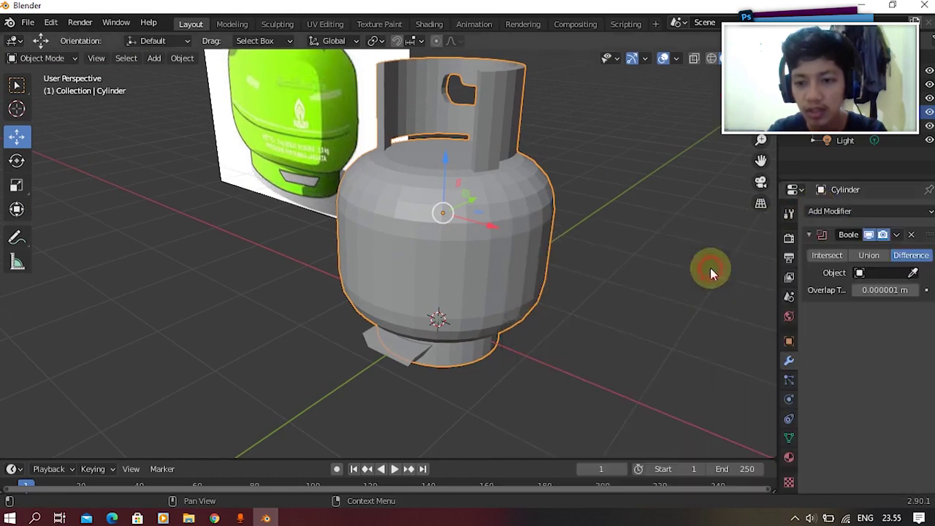
{"action": "left_click", "coordinate": [860, 270]}
{"action": "left_click", "coordinate": [835, 287]}
{"action": "left_click", "coordinate": [897, 234]}
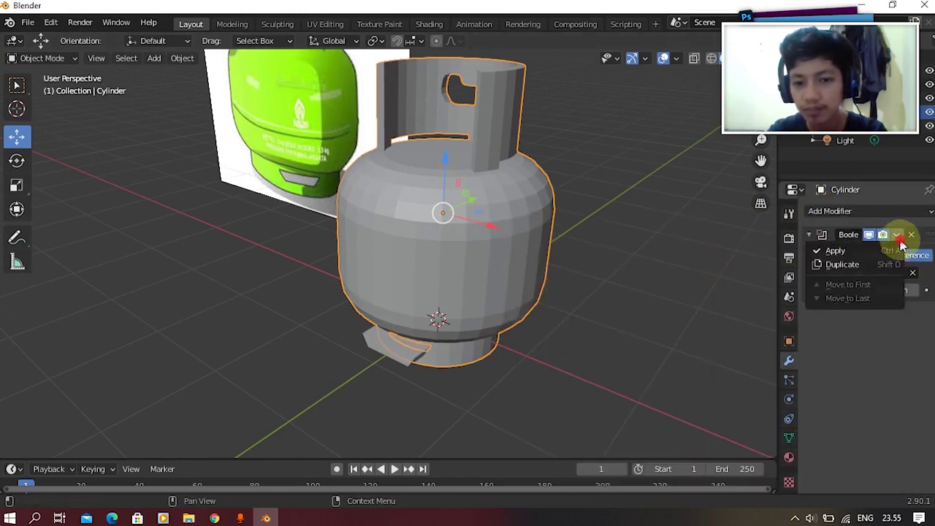
{"action": "left_click", "coordinate": [874, 255]}
Delete the trapezoid block from the foot ring.
{"action": "left_click", "coordinate": [422, 363]}
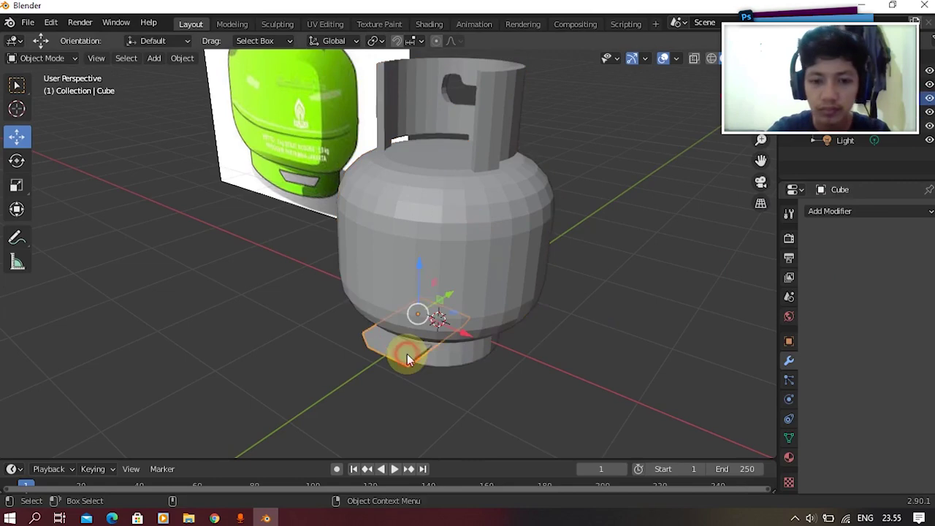
{"action": "key", "text": "Delete"}
{"action": "scroll", "coordinate": [447, 81], "scroll_direction": "down", "scroll_amount": 3}
{"action": "middle_click_drag", "start_coordinate": [442, 130], "coordinate": [503, 229]}
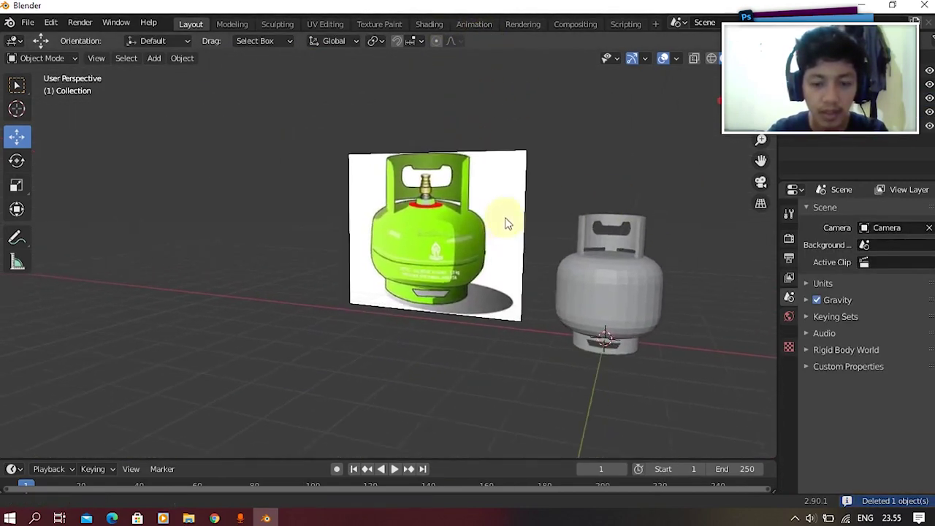
Add a horizontal loop cut around the middle of the gas cylinder's body and lower it slightly along Z to follow the reference's seam line.
{"action": "scroll", "coordinate": [503, 230], "scroll_direction": "up", "scroll_amount": 6}
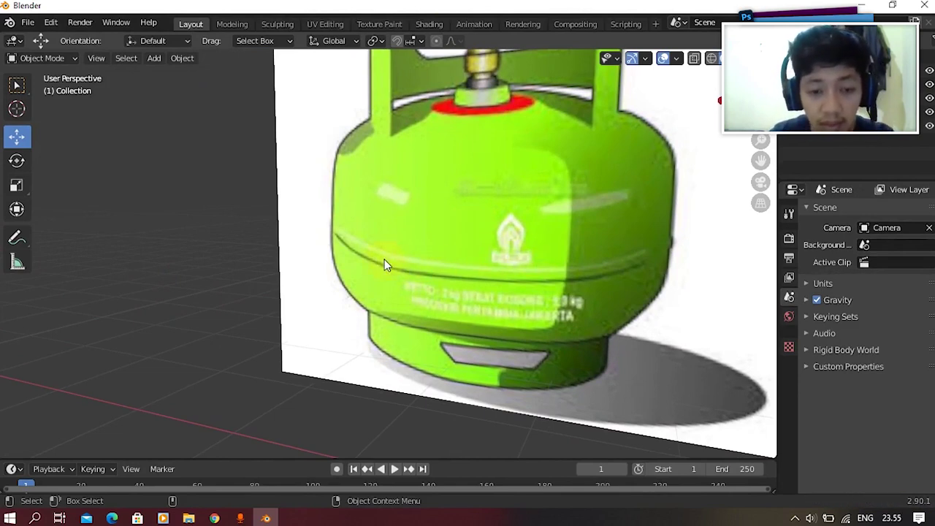
{"action": "middle_click_drag", "start_coordinate": [537, 261], "coordinate": [445, 243], "text": "shift"}
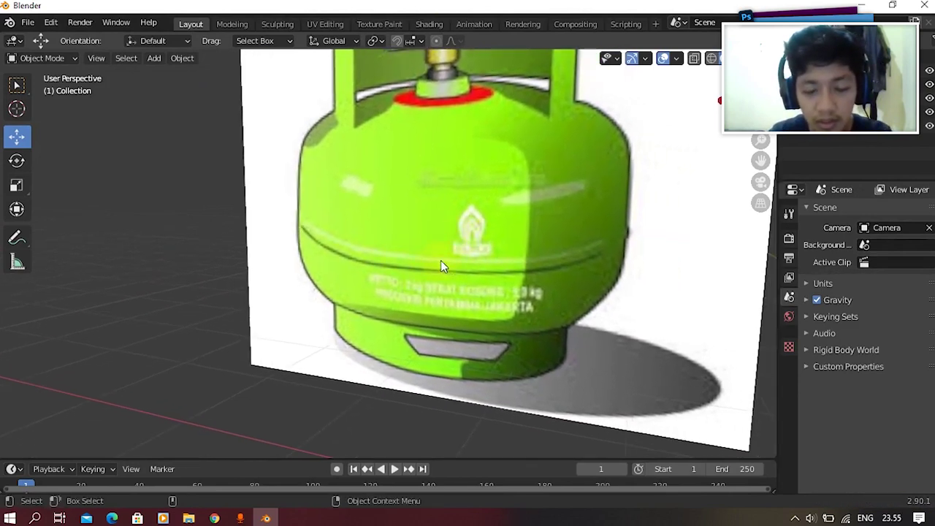
{"action": "scroll", "coordinate": [551, 264], "scroll_direction": "down", "scroll_amount": 8}
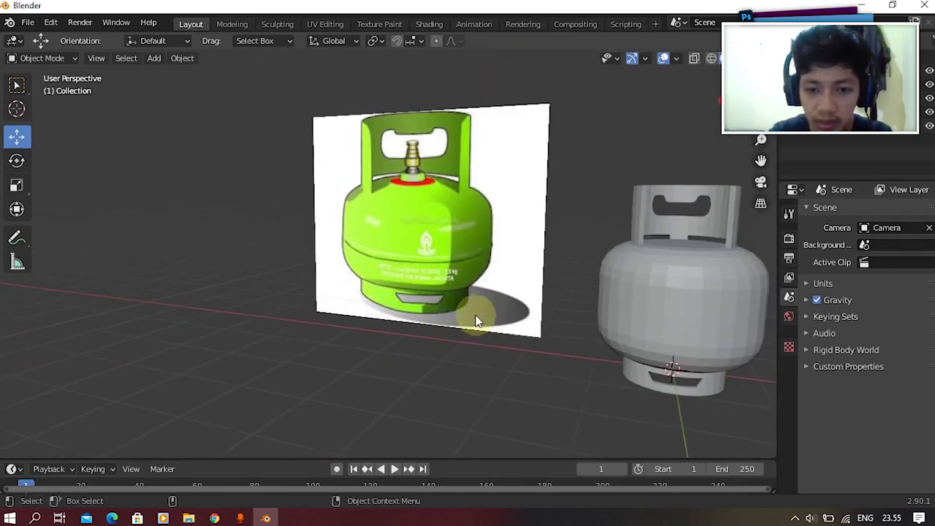
{"action": "scroll", "coordinate": [259, 295], "scroll_direction": "up", "scroll_amount": 2}
{"action": "left_click", "coordinate": [417, 277]}
{"action": "key", "text": "Tab"}
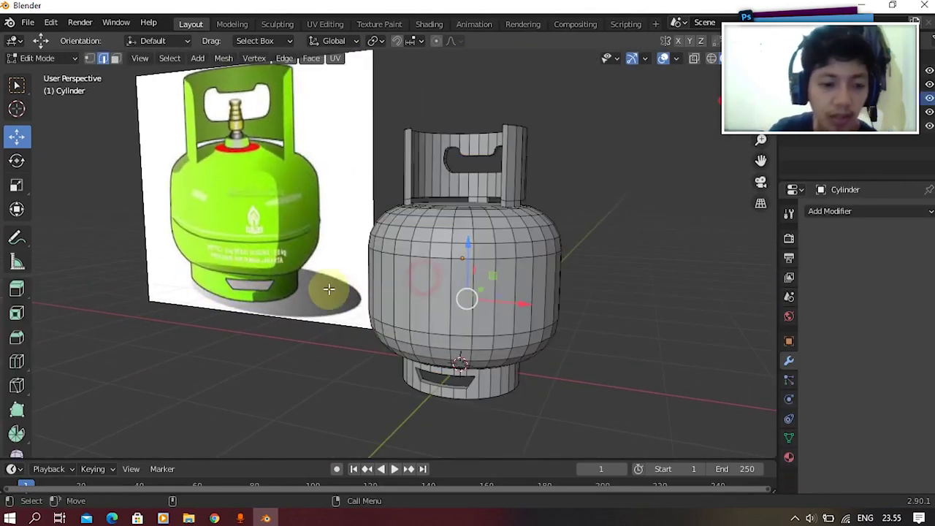
{"action": "left_click", "coordinate": [17, 361]}
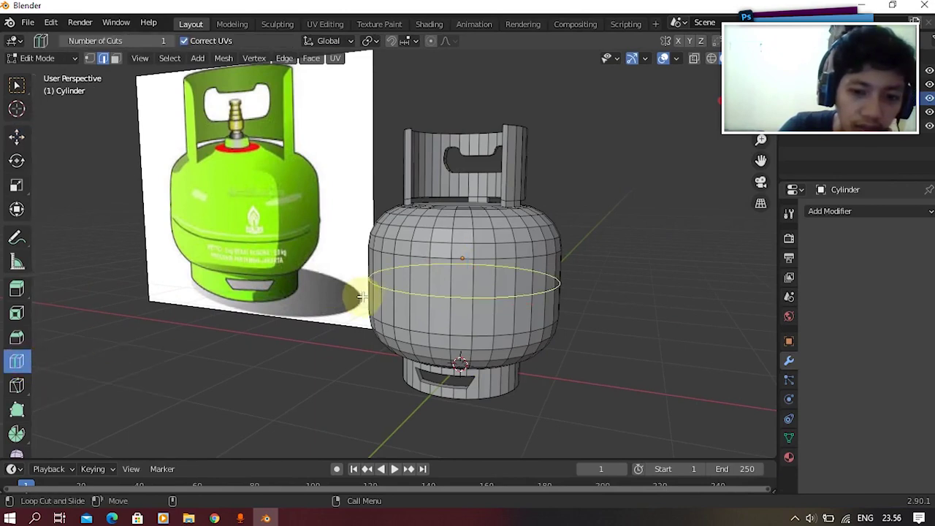
{"action": "left_click", "coordinate": [407, 290]}
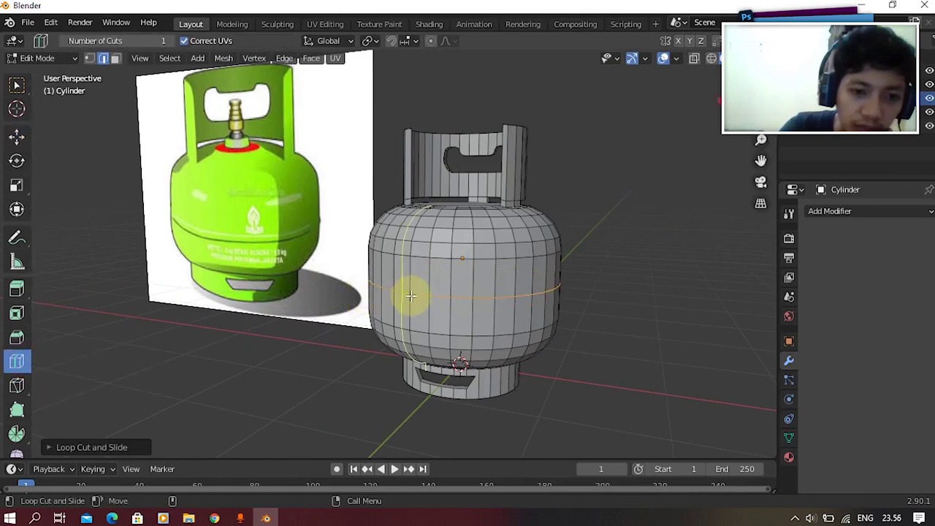
{"action": "left_click", "coordinate": [17, 138]}
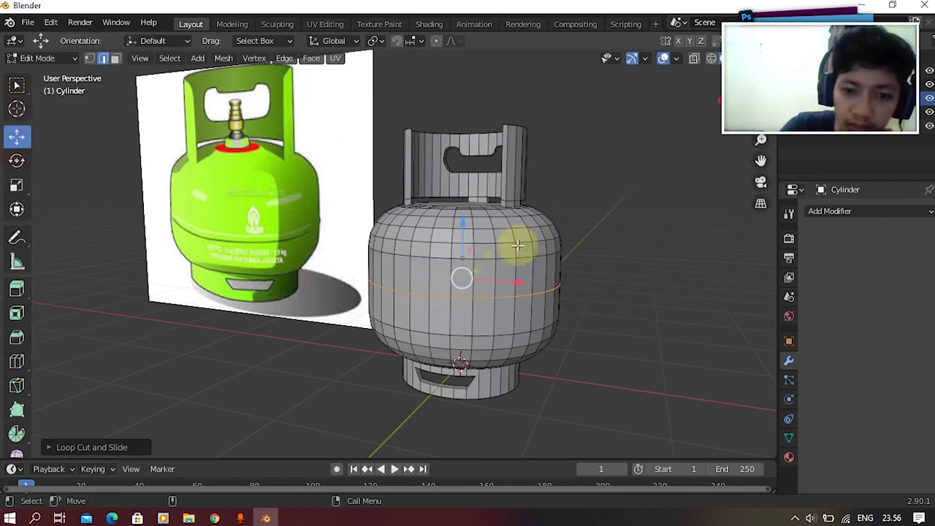
{"action": "left_click_drag", "start_coordinate": [465, 226], "coordinate": [469, 238]}
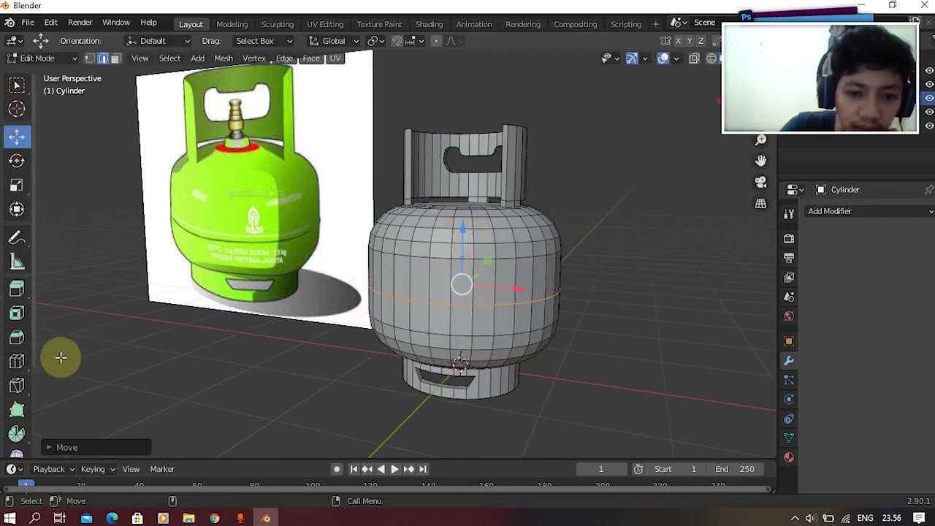
{"action": "left_click", "coordinate": [17, 360]}
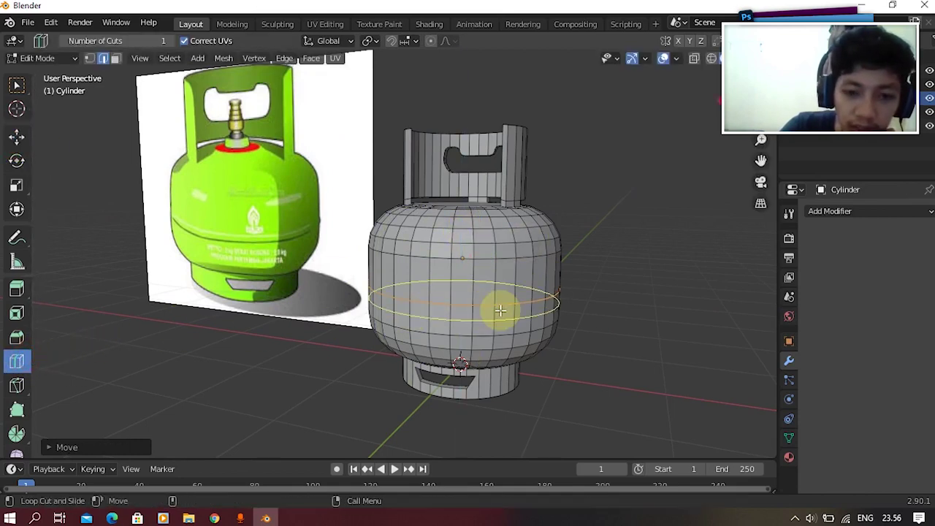
{"action": "left_click", "coordinate": [17, 137]}
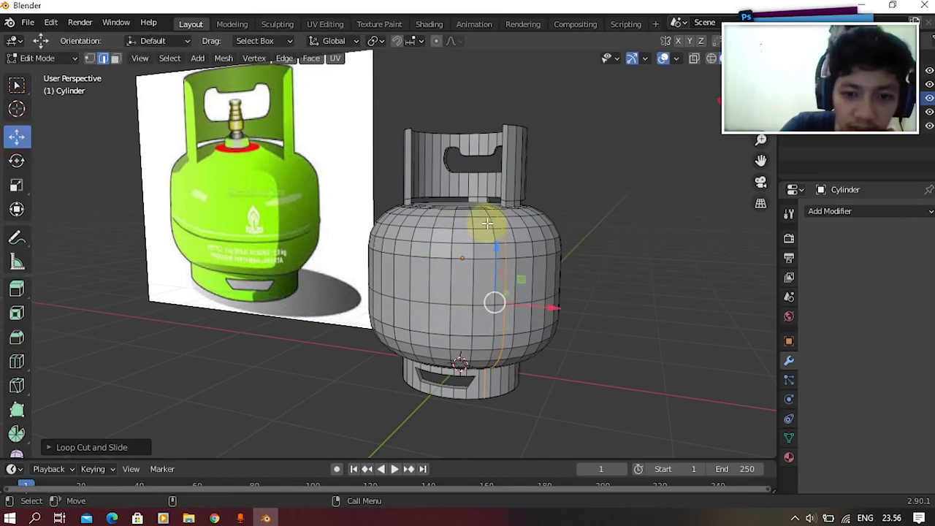
{"action": "left_click_drag", "start_coordinate": [493, 244], "coordinate": [493, 240]}
{"action": "key", "text": "ctrl+z"}
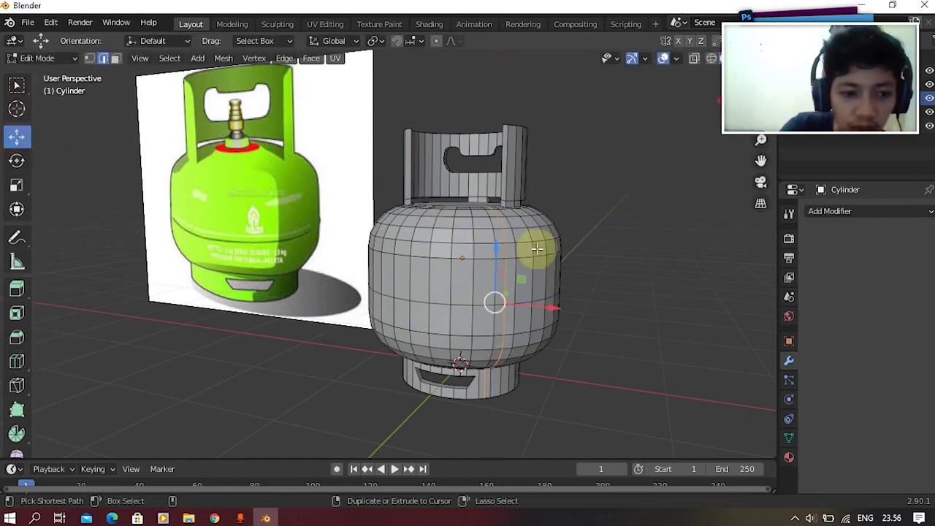
Add a second horizontal loop cut just below the seam loop on the body and raise it slightly along Z.
{"action": "left_click", "coordinate": [17, 361]}
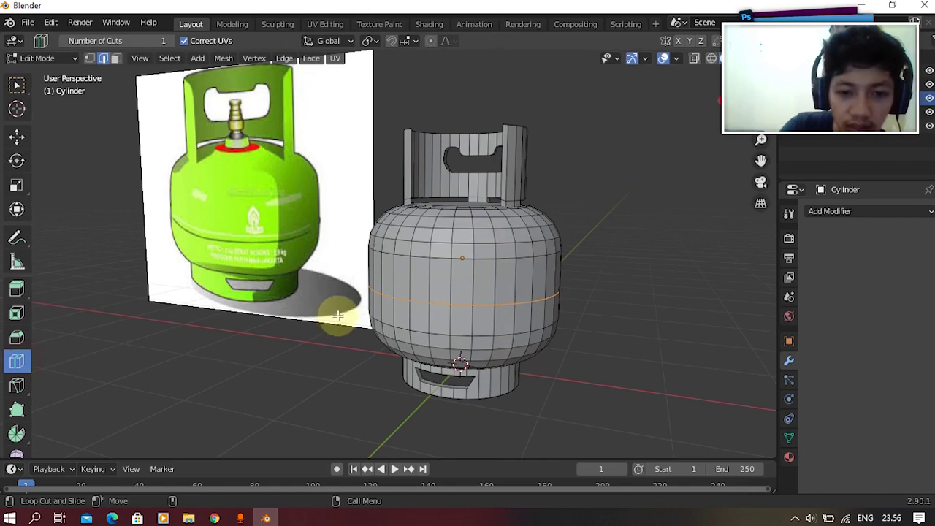
{"action": "left_click", "coordinate": [371, 310]}
{"action": "left_click", "coordinate": [17, 137]}
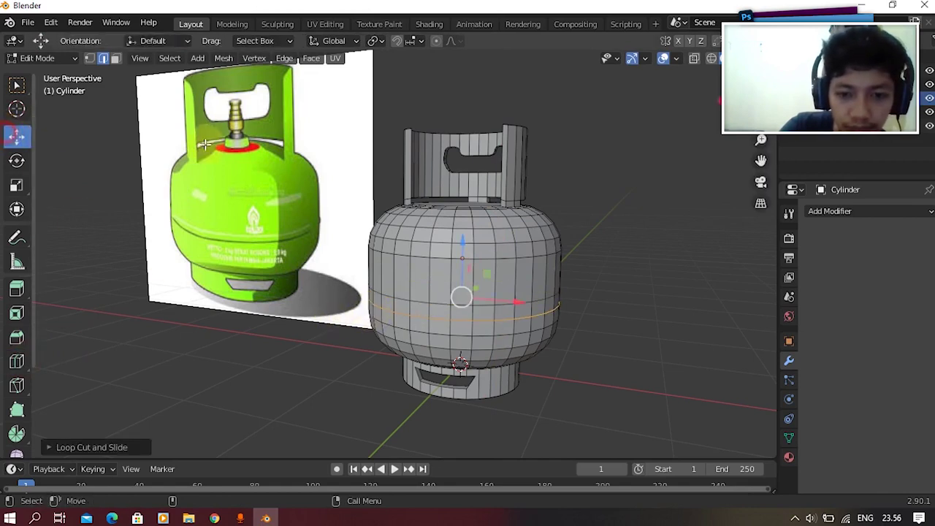
{"action": "left_click_drag", "start_coordinate": [461, 230], "coordinate": [462, 225]}
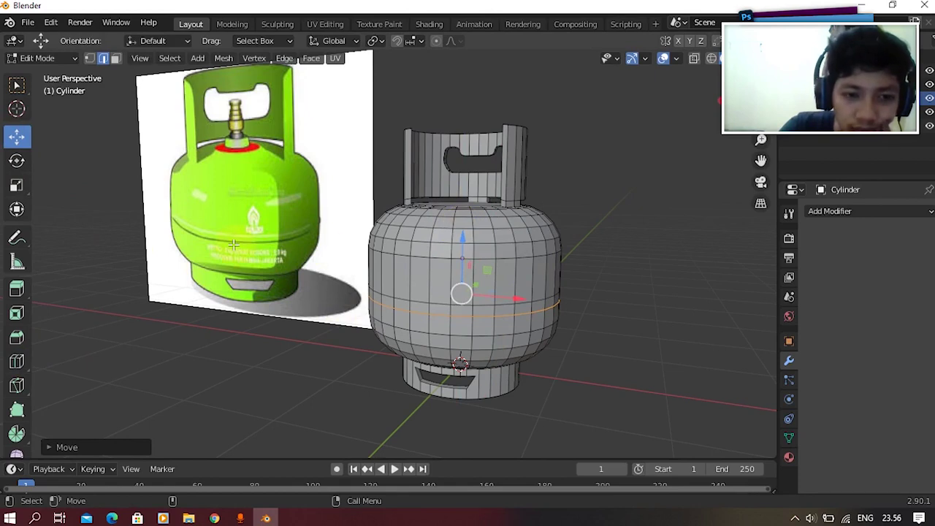
Activate Extrude Region and select the full ring of faces between the two seam loop cuts.
{"action": "left_click", "coordinate": [25, 292]}
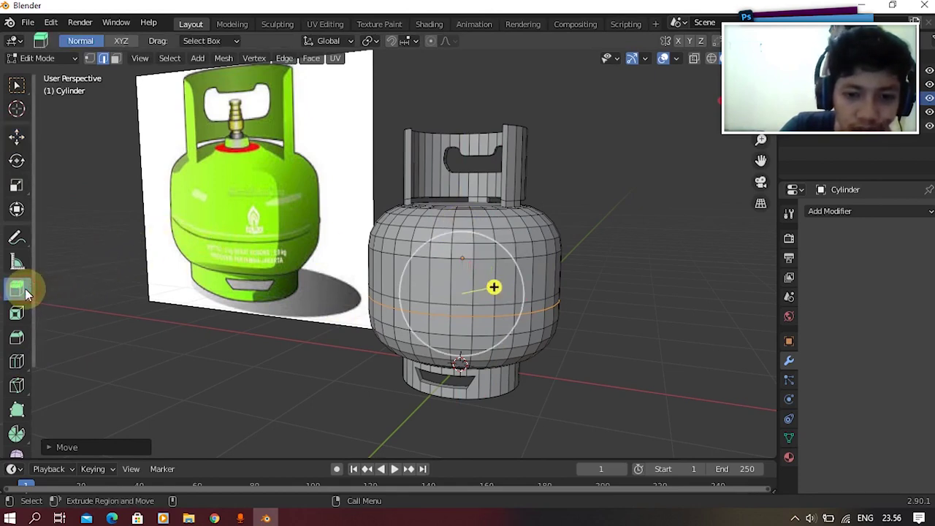
{"action": "left_click", "coordinate": [115, 61]}
{"action": "left_click", "coordinate": [408, 305], "text": "alt"}
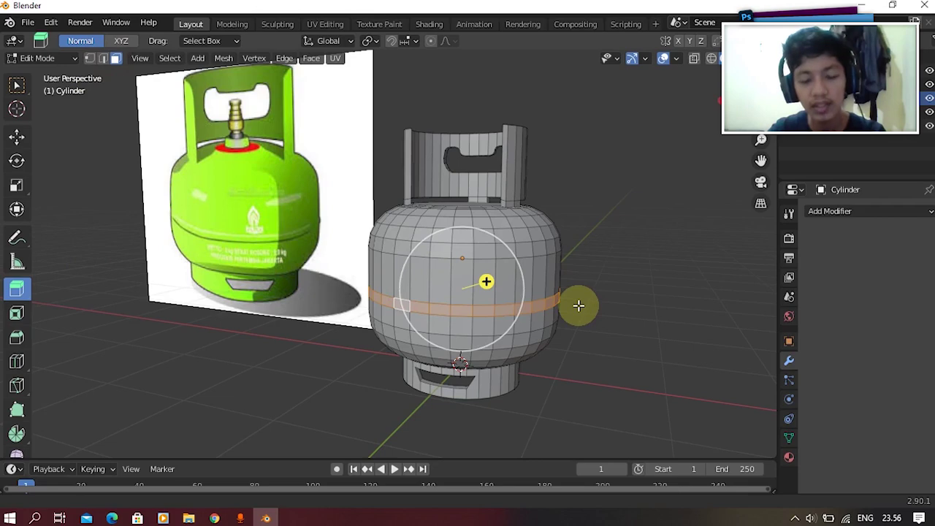
{"action": "scroll", "coordinate": [578, 306], "scroll_direction": "up", "scroll_amount": 4}
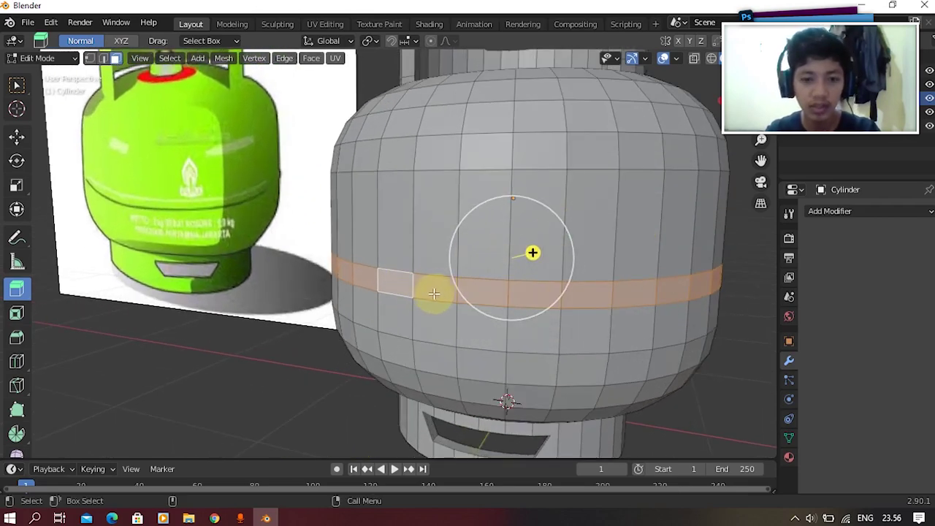
Clear the selection, try picking single faces of the seam band, and reselect the whole band as a face loop.
{"action": "left_click", "coordinate": [282, 350]}
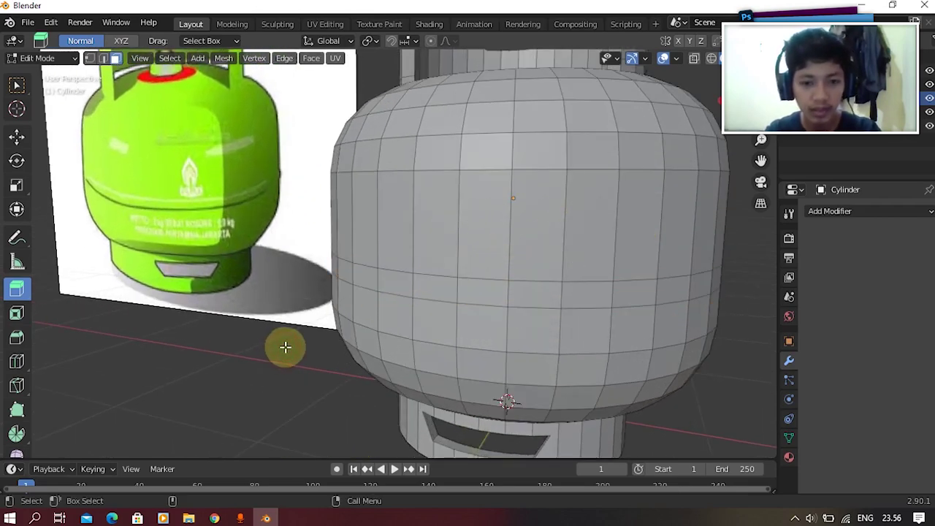
{"action": "left_click", "coordinate": [428, 285]}
{"action": "left_click", "coordinate": [476, 285]}
{"action": "left_click", "coordinate": [521, 288]}
{"action": "left_click", "coordinate": [483, 291]}
{"action": "left_click", "coordinate": [436, 286]}
{"action": "left_click", "coordinate": [406, 284]}
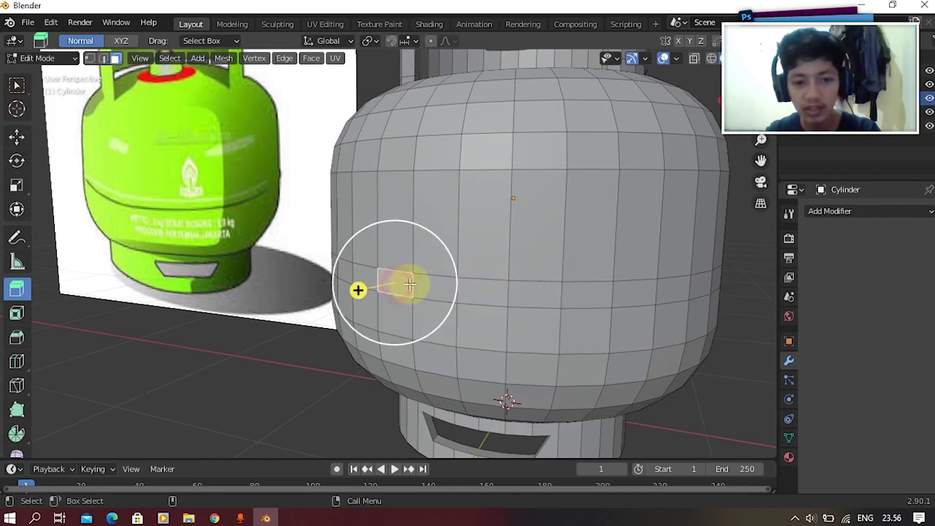
{"action": "left_click", "coordinate": [413, 286], "text": "alt"}
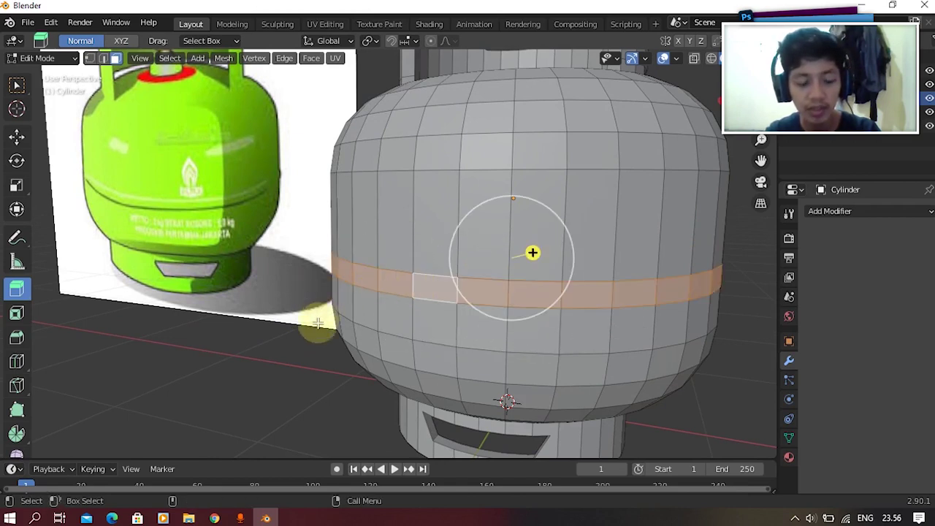
{"action": "left_click", "coordinate": [311, 354]}
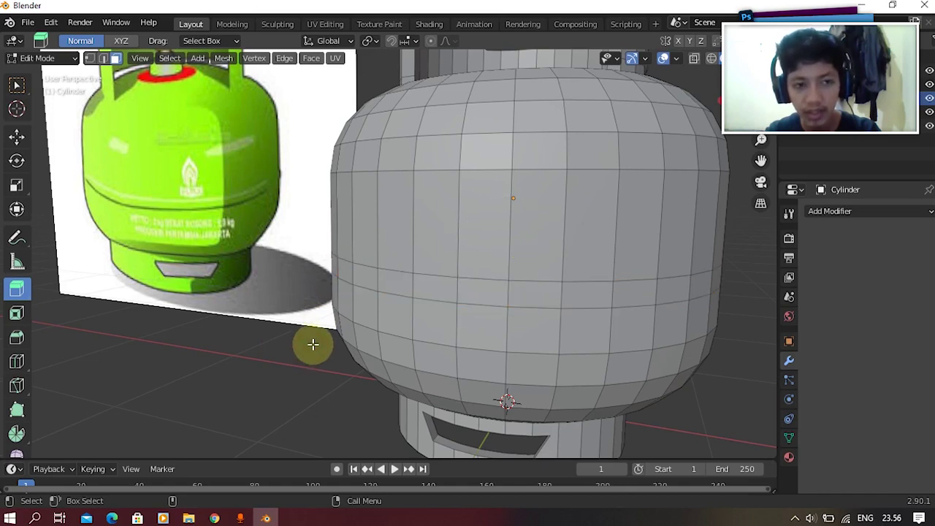
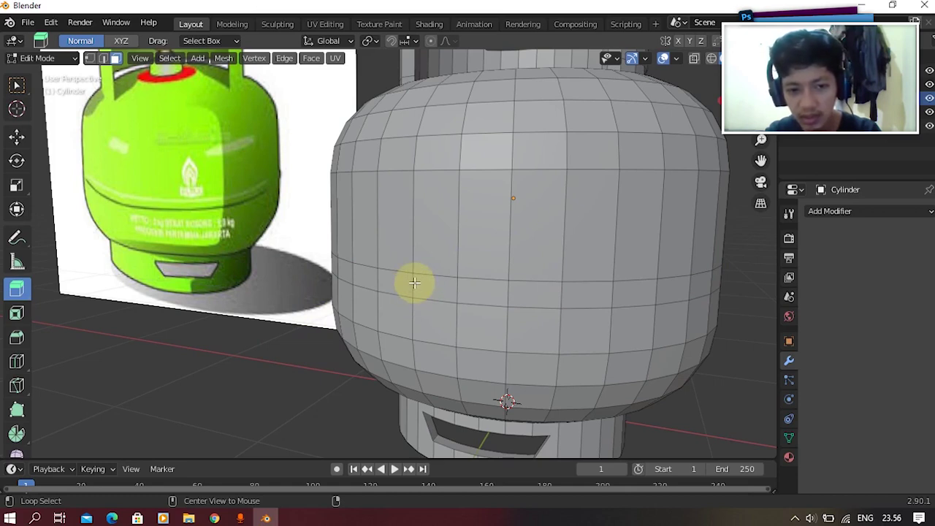
{"action": "left_click", "coordinate": [414, 284], "text": "alt"}
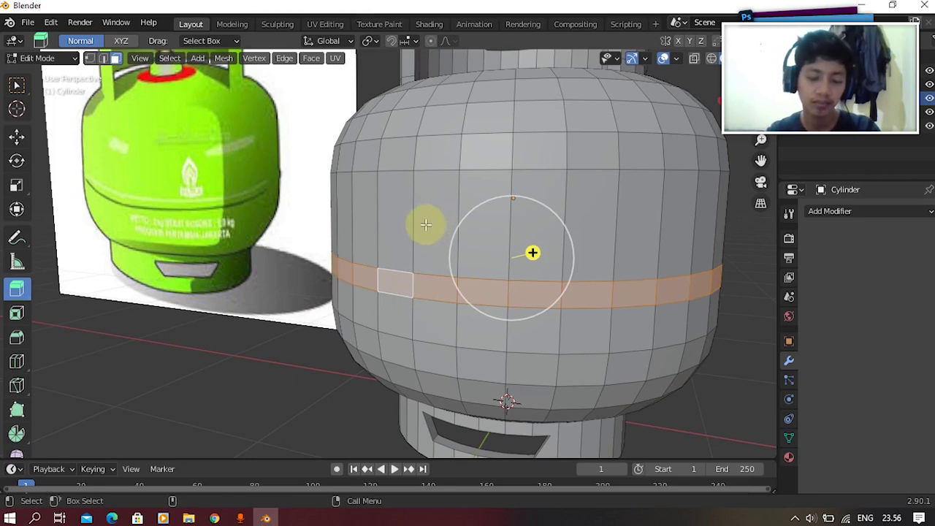
{"action": "scroll", "coordinate": [431, 222], "scroll_direction": "down", "scroll_amount": 2}
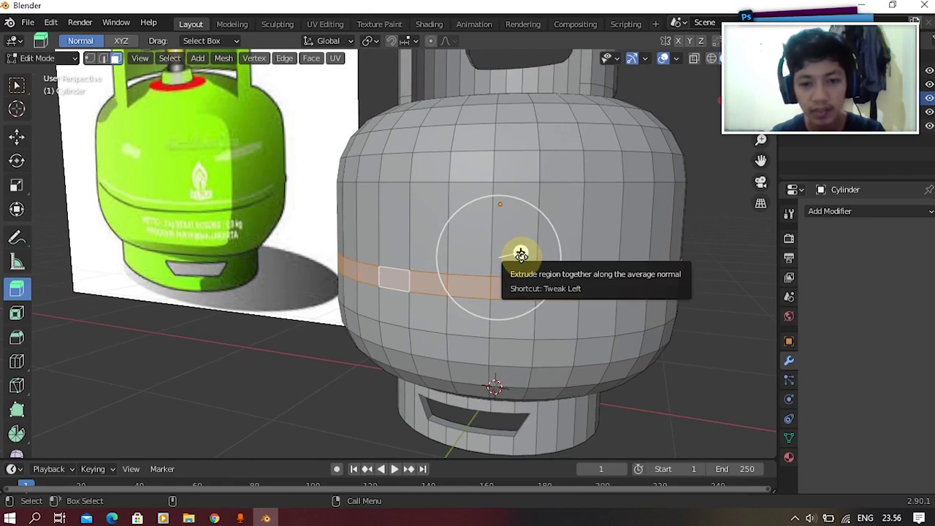
{"action": "key", "text": "s"}
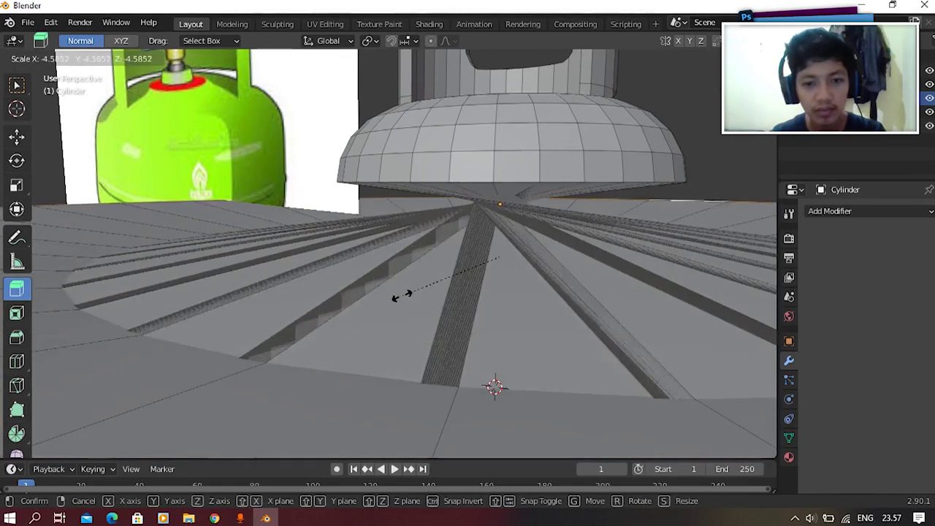
{"action": "right_click", "coordinate": [396, 297]}
{"action": "left_click", "coordinate": [309, 330]}
{"action": "key", "text": "ctrl+z"}
Extrude the seam band by about 0.016 m and scale it outward to about 1.05.
{"action": "left_click_drag", "start_coordinate": [510, 261], "coordinate": [513, 262]}
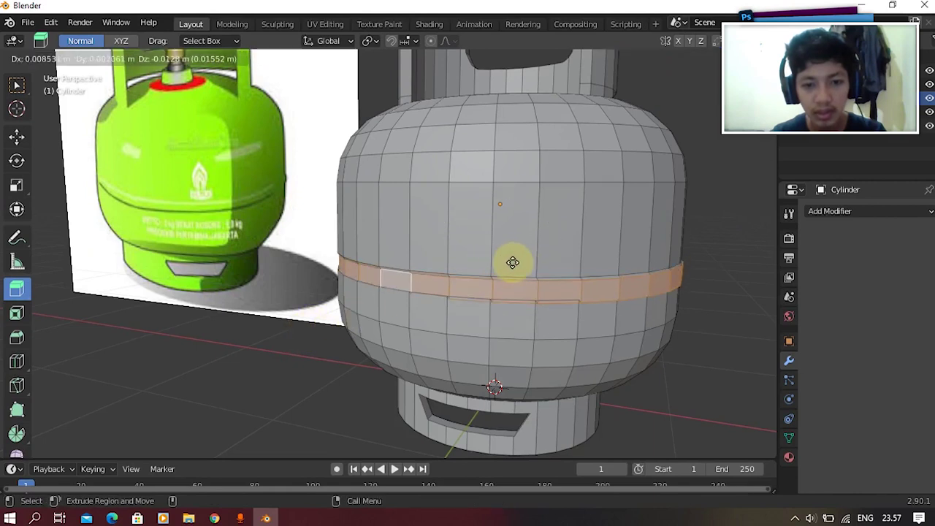
{"action": "key", "text": "s"}
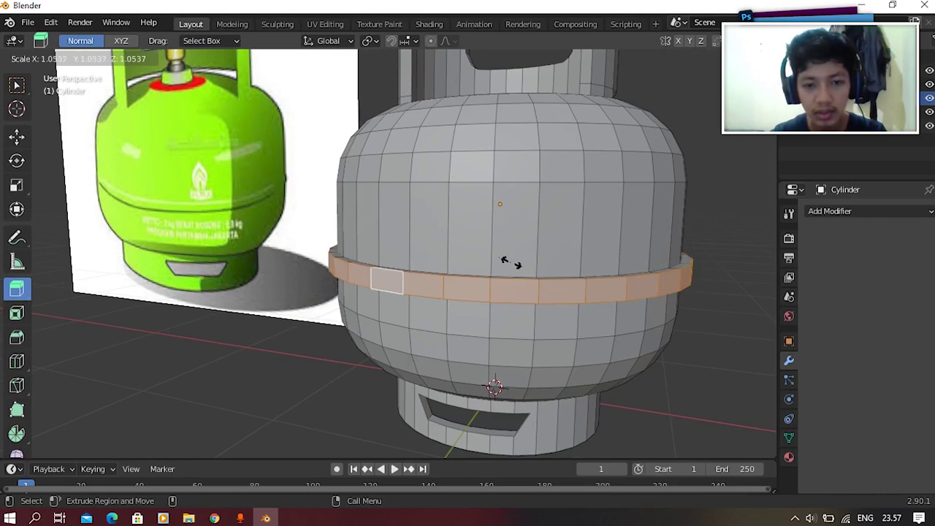
{"action": "left_click", "coordinate": [513, 264]}
Scale the extruded seam band back inward so only a thin ridge protrudes around the body.
{"action": "key", "text": "Tab"}
{"action": "middle_click_drag", "start_coordinate": [514, 265], "coordinate": [553, 288]}
{"action": "scroll", "coordinate": [473, 351], "scroll_direction": "down", "scroll_amount": 4}
{"action": "middle_click_drag", "start_coordinate": [471, 353], "coordinate": [438, 309]}
{"action": "scroll", "coordinate": [487, 308], "scroll_direction": "up", "scroll_amount": 2}
{"action": "key", "text": "Tab"}
{"action": "scroll", "coordinate": [653, 251], "scroll_direction": "up", "scroll_amount": 3}
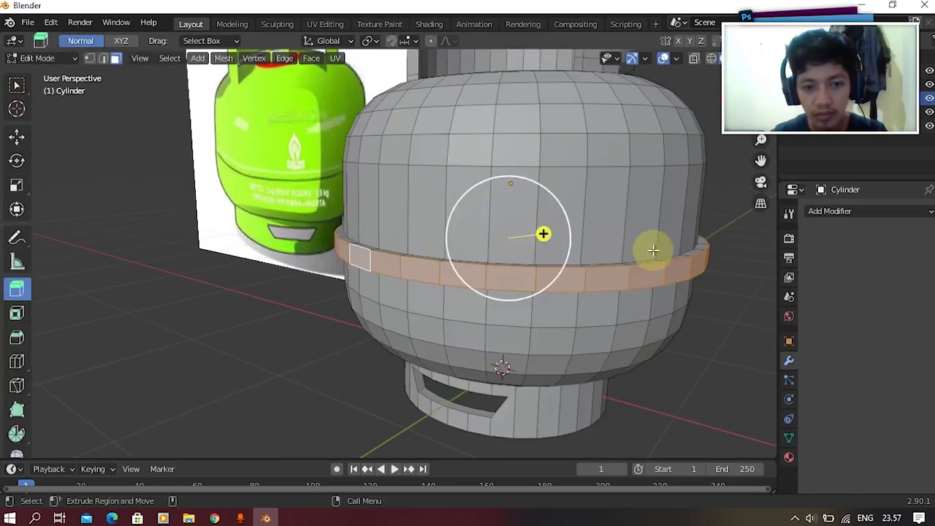
{"action": "key", "text": "s"}
{"action": "left_click", "coordinate": [652, 253]}
Return to Object Mode and apply Shade Smooth to the gas cylinder.
{"action": "key", "text": "Tab"}
{"action": "scroll", "coordinate": [613, 304], "scroll_direction": "down", "scroll_amount": 2}
{"action": "middle_click_drag", "start_coordinate": [613, 304], "coordinate": [472, 298]}
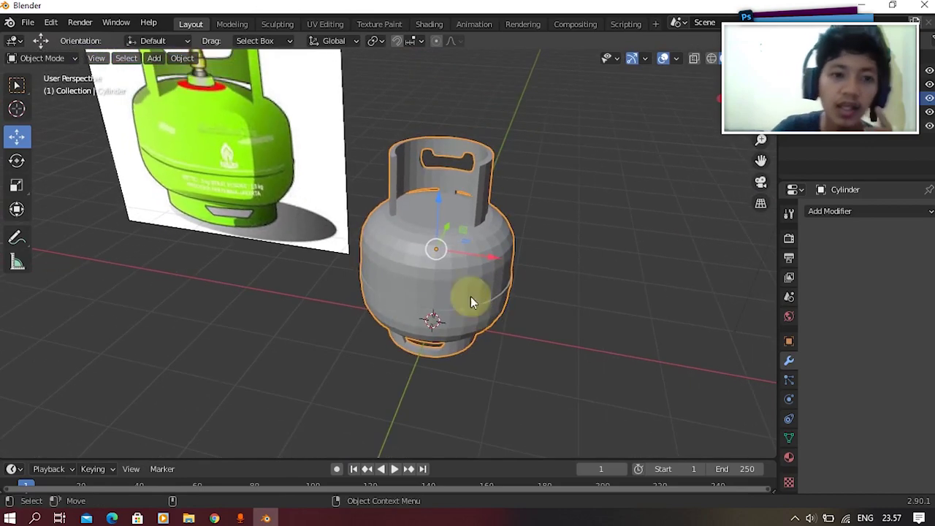
{"action": "left_click", "coordinate": [196, 59]}
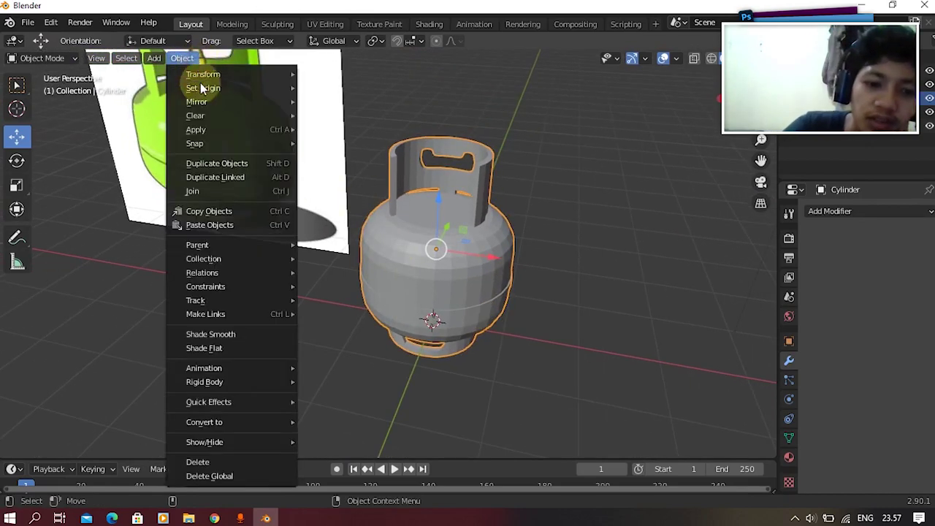
{"action": "left_click", "coordinate": [239, 334]}
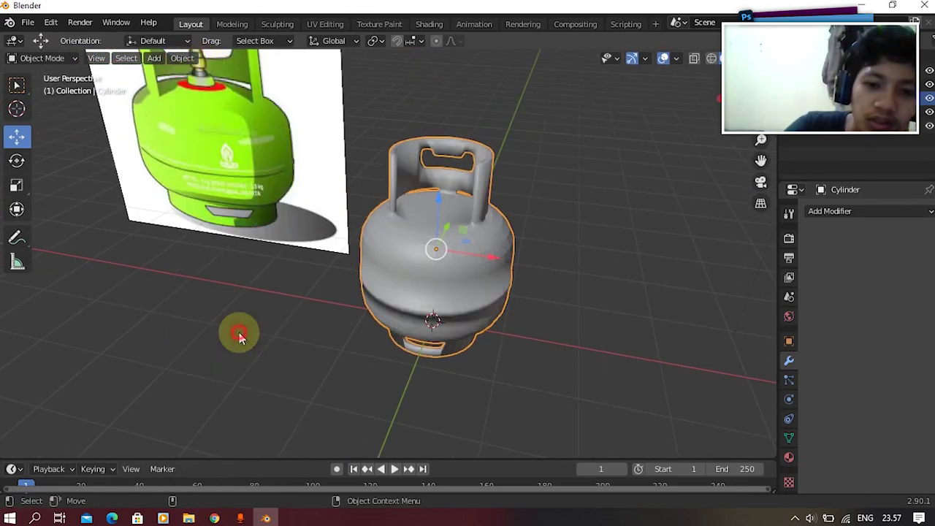
{"action": "left_click", "coordinate": [558, 183]}
Examine the smooth shading around the handle and the top of the gas cylinder.
{"action": "middle_click_drag", "start_coordinate": [559, 183], "coordinate": [514, 209]}
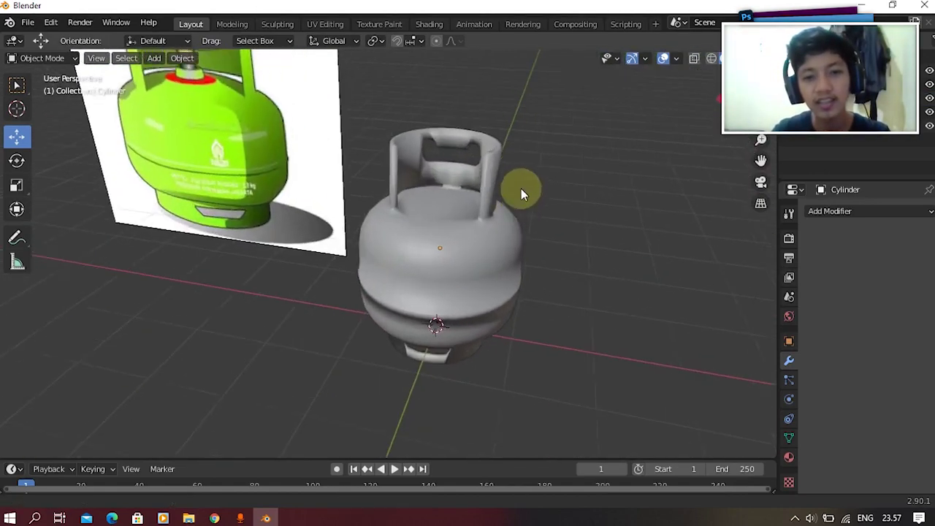
{"action": "scroll", "coordinate": [515, 203], "scroll_direction": "up", "scroll_amount": 7}
{"action": "middle_click_drag", "start_coordinate": [532, 164], "coordinate": [472, 236], "text": "shift"}
{"action": "scroll", "coordinate": [471, 236], "scroll_direction": "down", "scroll_amount": 2}
{"action": "scroll", "coordinate": [479, 189], "scroll_direction": "down", "scroll_amount": 1}
{"action": "middle_click_drag", "start_coordinate": [474, 194], "coordinate": [464, 219], "text": "shift"}
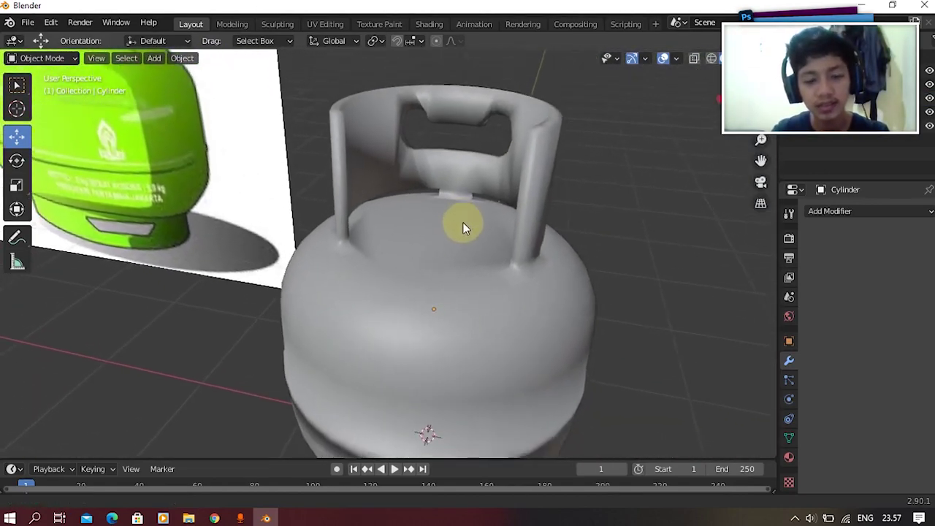
{"action": "scroll", "coordinate": [464, 218], "scroll_direction": "down", "scroll_amount": 1}
{"action": "middle_click_drag", "start_coordinate": [449, 267], "coordinate": [432, 238]}
{"action": "scroll", "coordinate": [462, 246], "scroll_direction": "up", "scroll_amount": 3}
{"action": "scroll", "coordinate": [451, 181], "scroll_direction": "down", "scroll_amount": 2}
{"action": "scroll", "coordinate": [451, 207], "scroll_direction": "up", "scroll_amount": 2}
{"action": "scroll", "coordinate": [392, 278], "scroll_direction": "down", "scroll_amount": 3}
Enable Auto Smooth at 30° in the gas cylinder's mesh normals settings.
{"action": "left_click", "coordinate": [393, 280]}
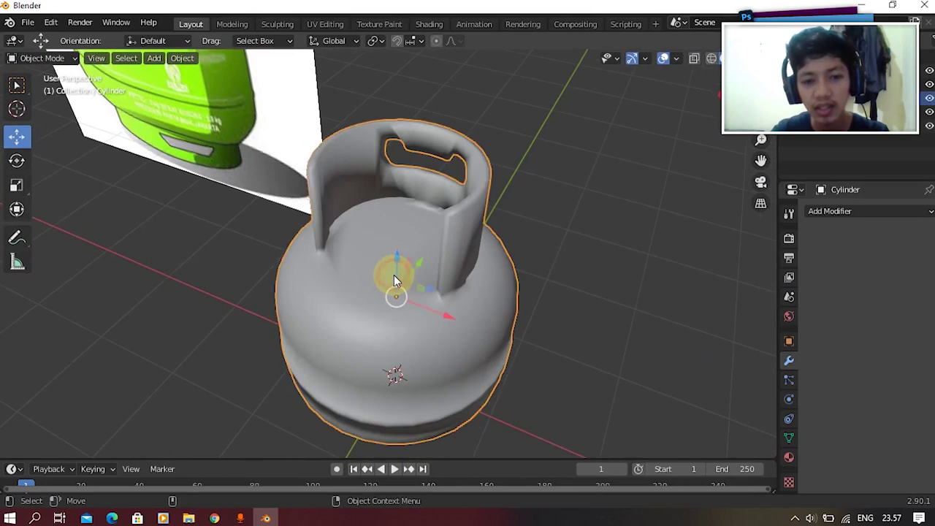
{"action": "middle_click_drag", "start_coordinate": [393, 278], "coordinate": [349, 241]}
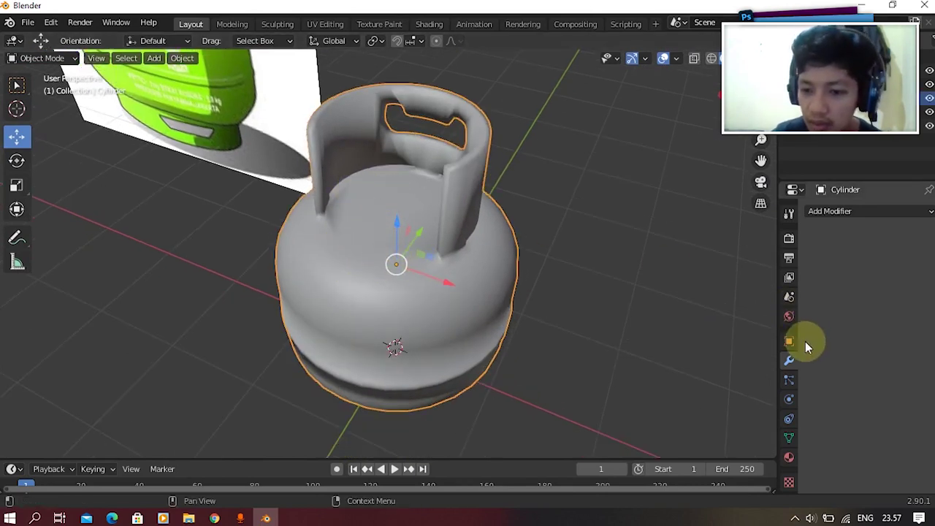
{"action": "left_click", "coordinate": [793, 433]}
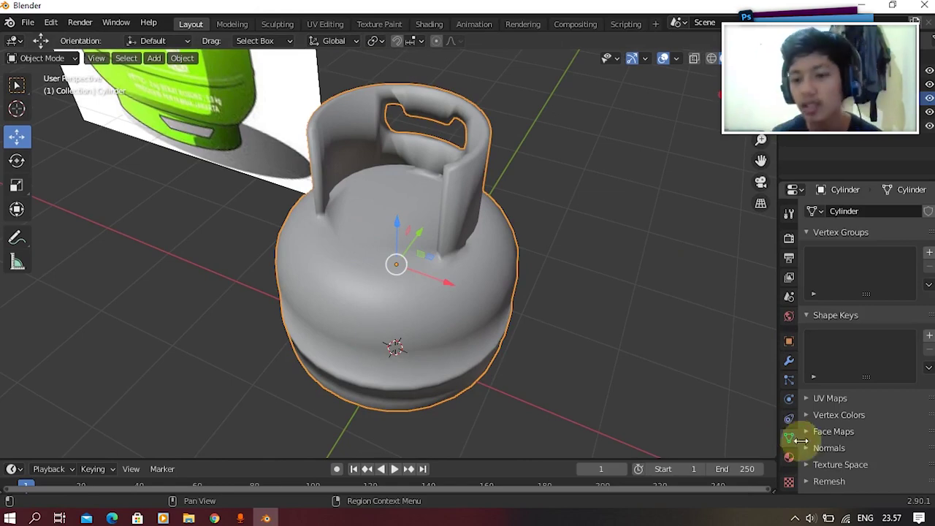
{"action": "left_click", "coordinate": [855, 468]}
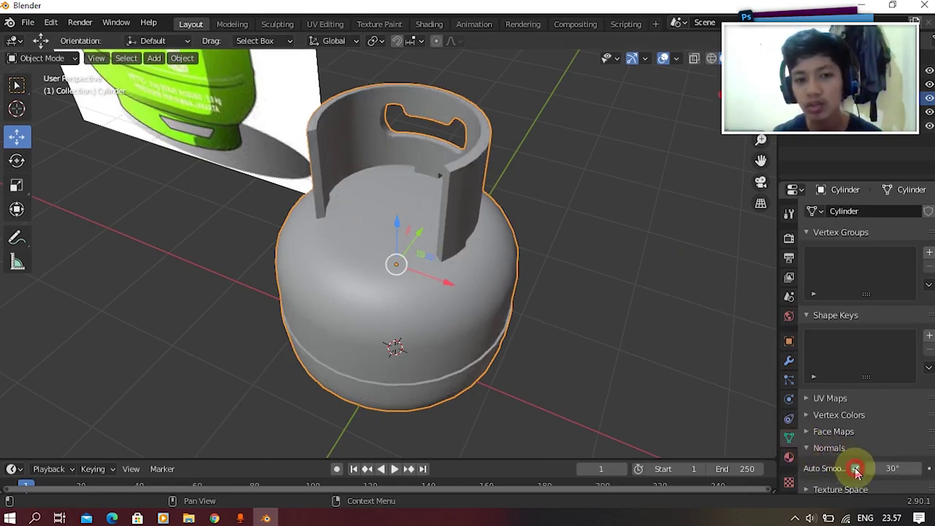
{"action": "left_click", "coordinate": [601, 360]}
Bevel the handle's top rim along its inner and outer edge loops and the short edges at both ends.
{"action": "middle_click_drag", "start_coordinate": [602, 360], "coordinate": [557, 240]}
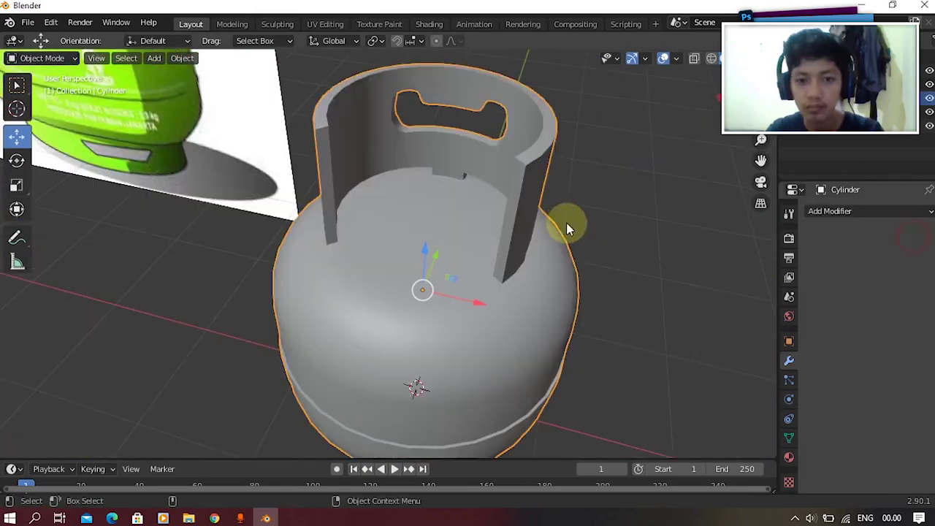
{"action": "middle_click_drag", "start_coordinate": [569, 228], "coordinate": [499, 236]}
{"action": "middle_click_drag", "start_coordinate": [537, 136], "coordinate": [515, 217]}
{"action": "scroll", "coordinate": [539, 170], "scroll_direction": "up", "scroll_amount": 5}
{"action": "middle_click_drag", "start_coordinate": [539, 167], "coordinate": [529, 217]}
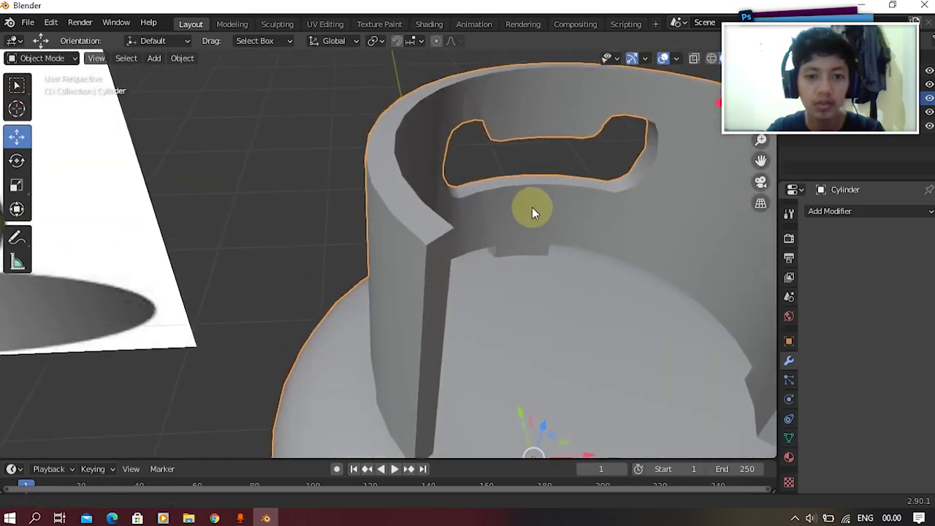
{"action": "scroll", "coordinate": [529, 217], "scroll_direction": "up", "scroll_amount": 2}
{"action": "key", "text": "Tab"}
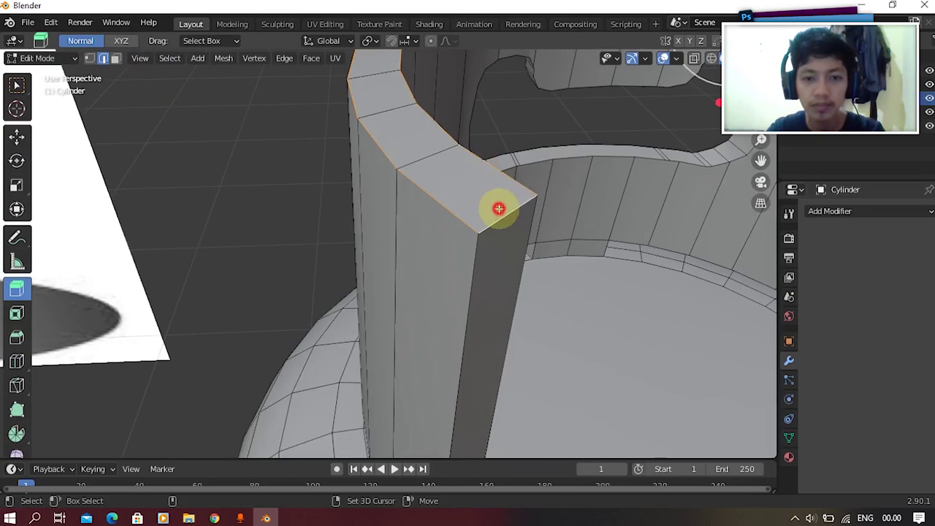
{"action": "left_click", "coordinate": [499, 209], "text": "shift"}
{"action": "scroll", "coordinate": [543, 204], "scroll_direction": "down", "scroll_amount": 7}
{"action": "scroll", "coordinate": [482, 235], "scroll_direction": "up", "scroll_amount": 4}
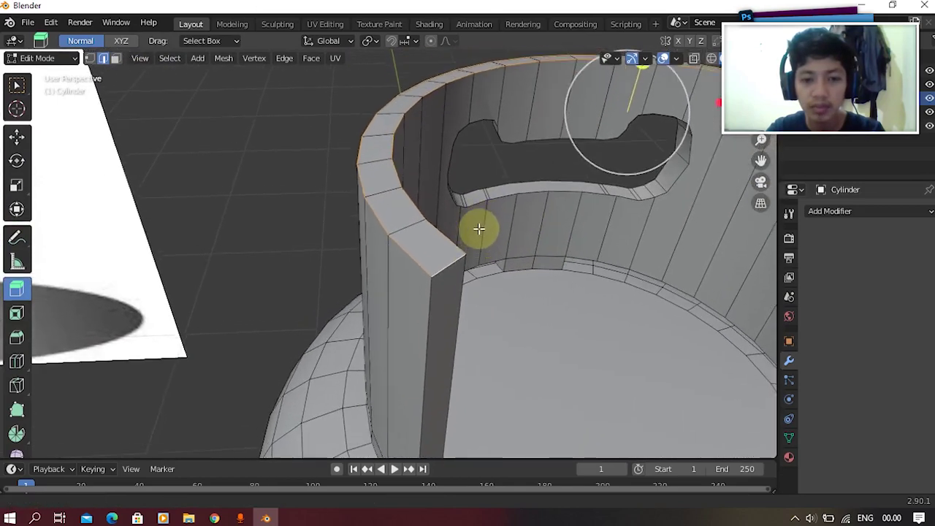
{"action": "middle_click_drag", "start_coordinate": [482, 267], "coordinate": [218, 241]}
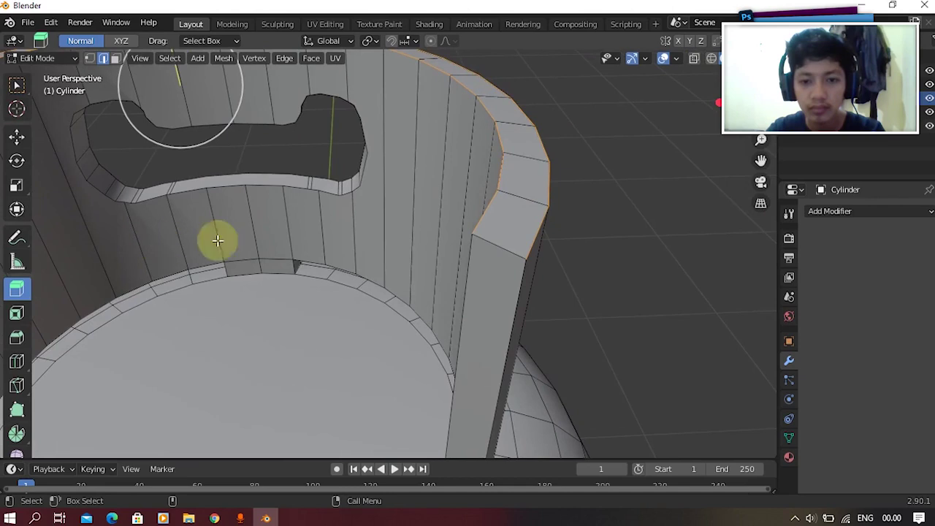
{"action": "left_click", "coordinate": [490, 240], "text": "shift"}
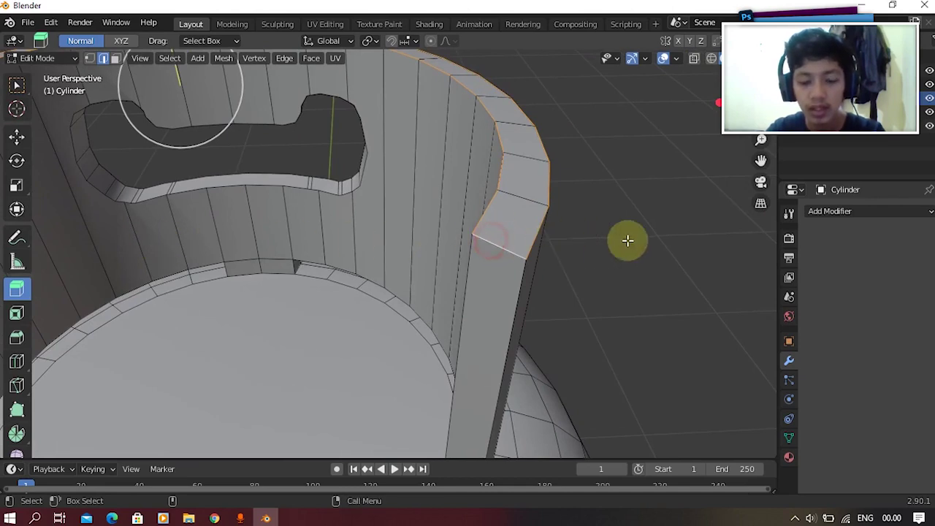
{"action": "left_click", "coordinate": [27, 336]}
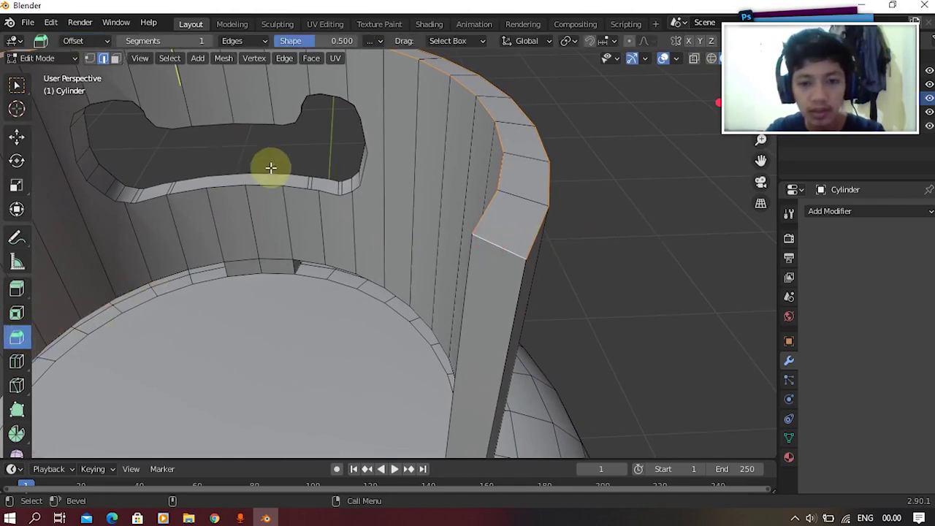
{"action": "left_click_drag", "start_coordinate": [618, 173], "coordinate": [631, 172]}
{"action": "key", "text": "Tab"}
Try to select the edge loop around the handle's grip cutout.
{"action": "scroll", "coordinate": [532, 232], "scroll_direction": "down", "scroll_amount": 4}
{"action": "middle_click_drag", "start_coordinate": [541, 238], "coordinate": [630, 205]}
{"action": "scroll", "coordinate": [628, 205], "scroll_direction": "up", "scroll_amount": 5}
{"action": "key", "text": "Tab"}
{"action": "left_click", "coordinate": [330, 137], "text": "alt"}
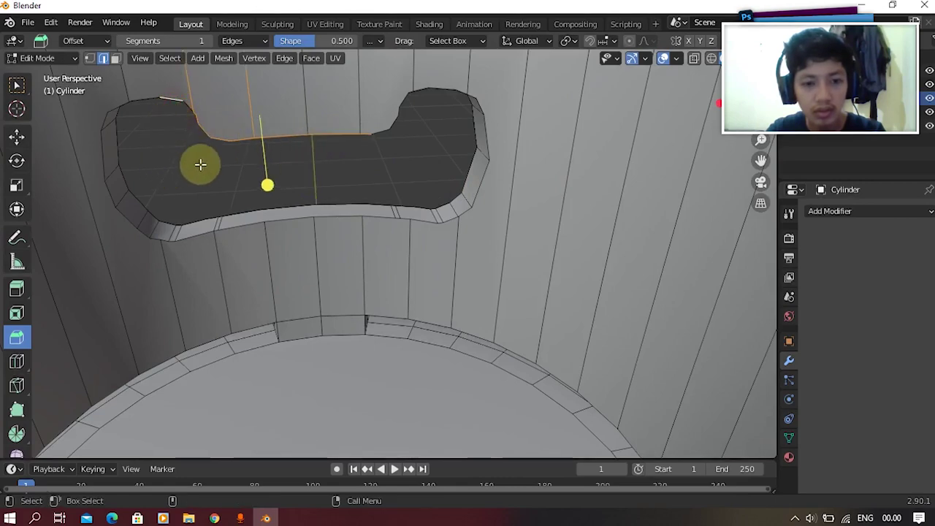
{"action": "key", "text": "Tab"}
{"action": "scroll", "coordinate": [297, 268], "scroll_direction": "down", "scroll_amount": 6}
{"action": "left_click", "coordinate": [477, 160]}
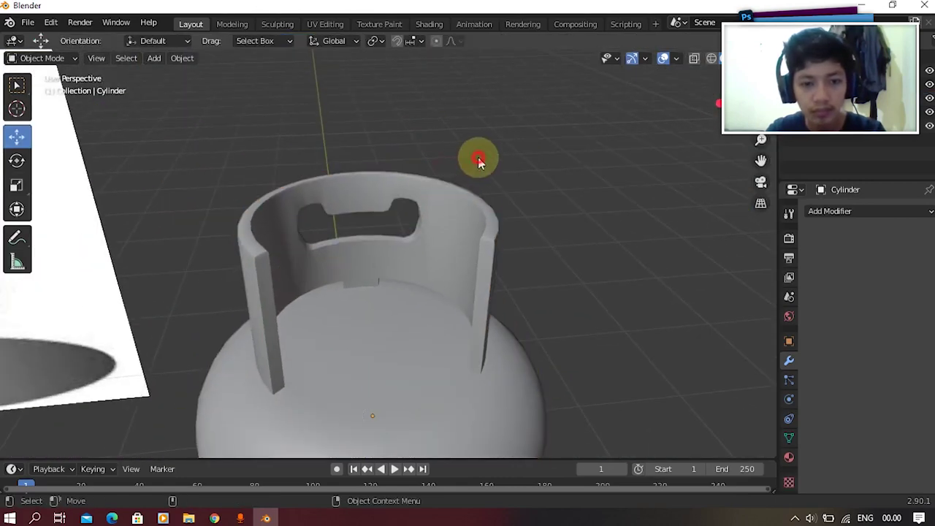
Select the edges where the handle's end posts meet the cylinder body.
{"action": "middle_click_drag", "start_coordinate": [496, 181], "coordinate": [317, 242]}
{"action": "scroll", "coordinate": [371, 247], "scroll_direction": "up", "scroll_amount": 2}
{"action": "key", "text": "Tab"}
{"action": "key", "text": "Tab"}
{"action": "key", "text": "Tab"}
{"action": "key", "text": "Tab"}
{"action": "key", "text": "Tab"}
{"action": "left_click", "coordinate": [440, 316], "text": "shift"}
{"action": "key", "text": "Tab"}
{"action": "scroll", "coordinate": [317, 242], "scroll_direction": "up", "scroll_amount": 3}
{"action": "key", "text": "Tab"}
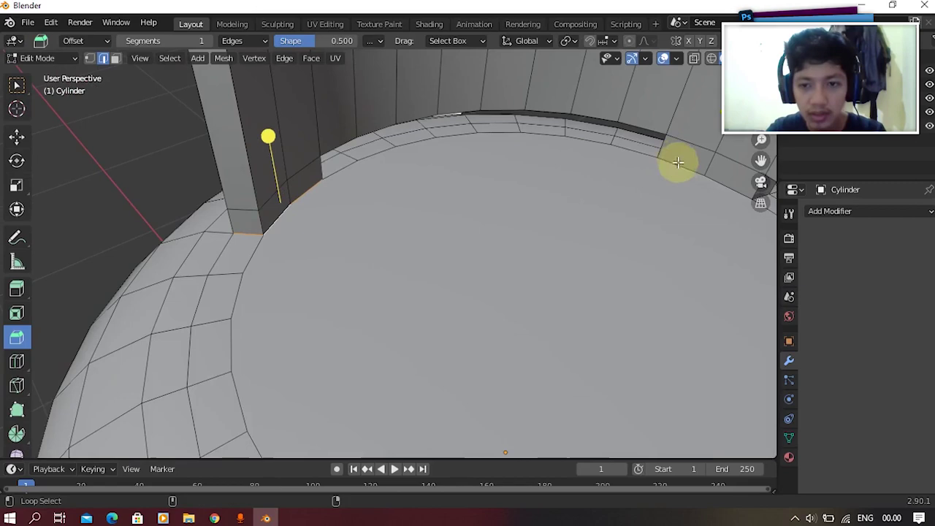
{"action": "key", "text": "Tab"}
{"action": "middle_click_drag", "start_coordinate": [693, 171], "coordinate": [579, 328]}
{"action": "key", "text": "Tab"}
{"action": "key", "text": "Tab"}
{"action": "key", "text": "Tab"}
{"action": "key", "text": "Tab"}
Include the base edges of the handle's rear foot and bevel the selected edges about 0.02 m wide with 2 segments.
{"action": "middle_click_drag", "start_coordinate": [650, 302], "coordinate": [403, 224]}
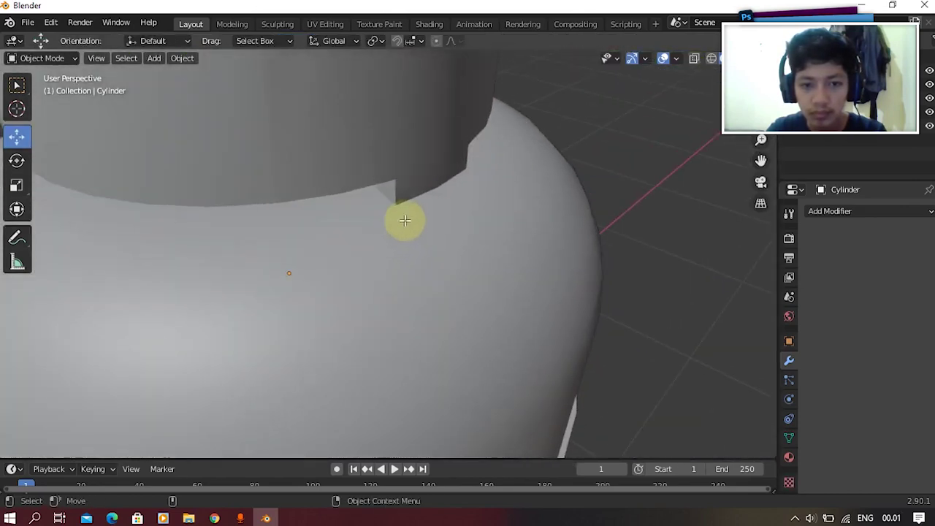
{"action": "key", "text": "Tab"}
{"action": "key", "text": "Tab"}
{"action": "middle_click_drag", "start_coordinate": [383, 194], "coordinate": [328, 194]}
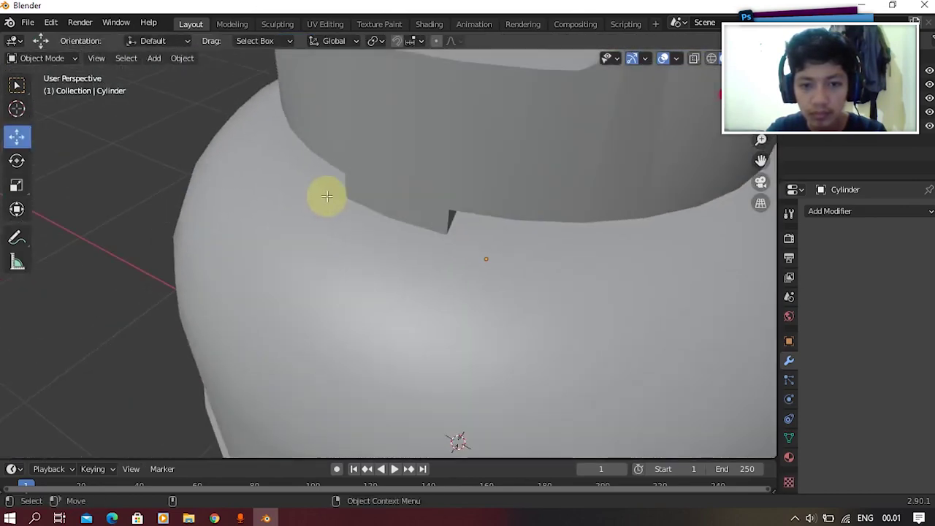
{"action": "key", "text": "Tab"}
{"action": "left_click", "coordinate": [460, 222], "text": "alt"}
{"action": "key", "text": "Tab"}
{"action": "middle_click_drag", "start_coordinate": [474, 228], "coordinate": [310, 181]}
{"action": "key", "text": "Tab"}
{"action": "left_click_drag", "start_coordinate": [372, 189], "coordinate": [457, 170]}
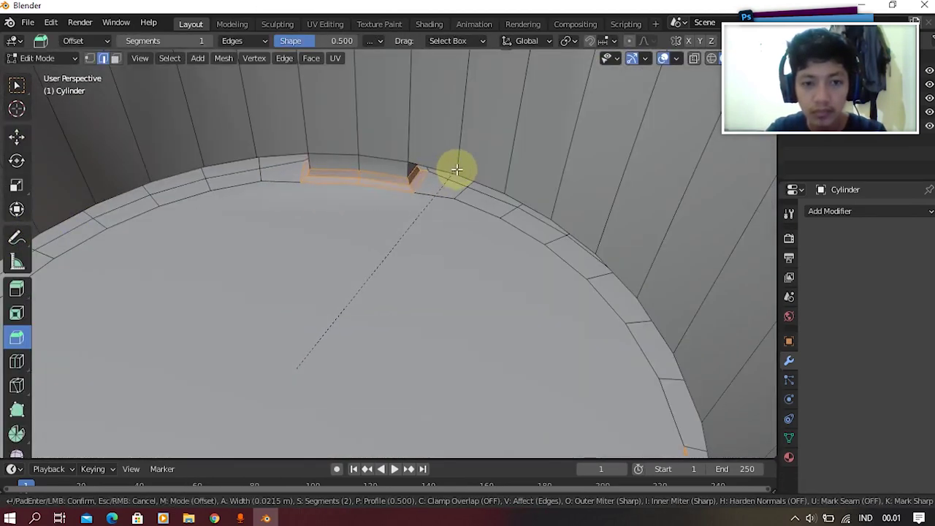
{"action": "left_click", "coordinate": [459, 170]}
Bevel the base edges of the handle's posts and rear foot again with 4 segments.
{"action": "key", "text": "Tab"}
{"action": "middle_click_drag", "start_coordinate": [309, 324], "coordinate": [478, 205]}
{"action": "key", "text": "Tab"}
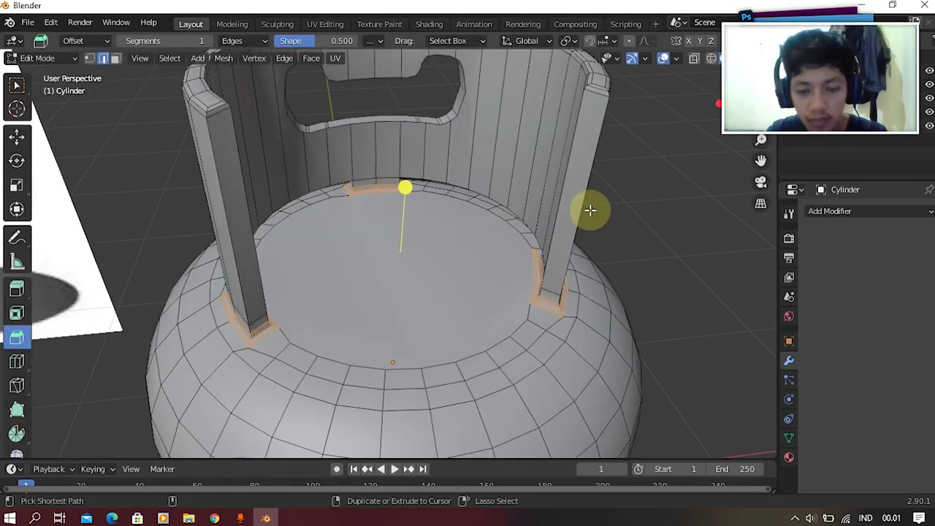
{"action": "key", "text": "ctrl+b"}
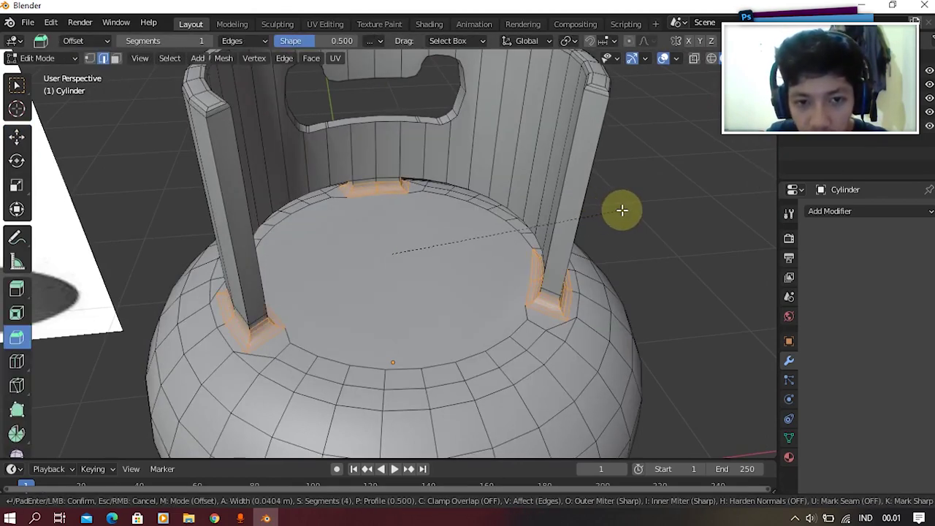
{"action": "left_click", "coordinate": [616, 211]}
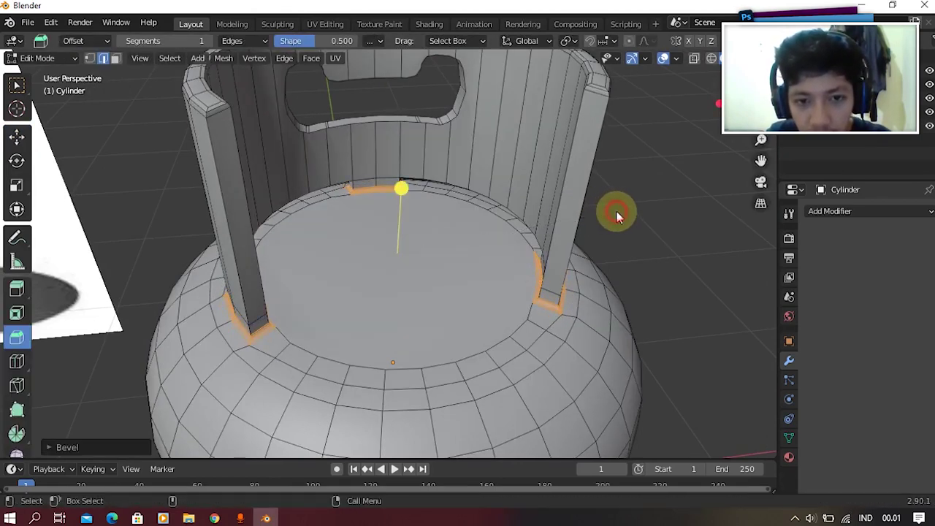
{"action": "key", "text": "Tab"}
{"action": "middle_click_drag", "start_coordinate": [621, 221], "coordinate": [463, 217]}
{"action": "scroll", "coordinate": [512, 231], "scroll_direction": "up", "scroll_amount": 2}
{"action": "scroll", "coordinate": [522, 236], "scroll_direction": "up", "scroll_amount": 1}
{"action": "key", "text": "Tab"}
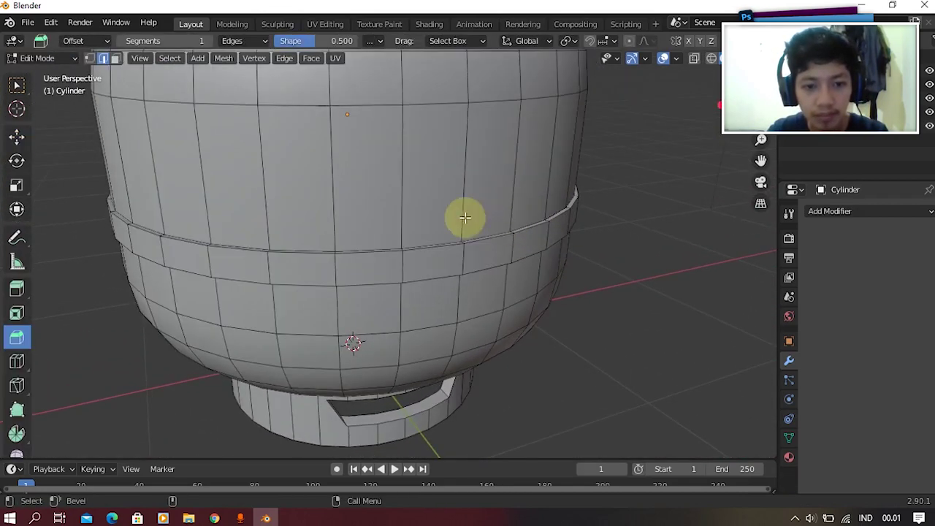
{"action": "key", "text": "ctrl+z"}
{"action": "key", "text": "ctrl+z"}
{"action": "key", "text": "ctrl+z"}
{"action": "key", "text": "ctrl+z"}
Raise the edge loop above the body's seam band with the Move tool so the band's top slopes outward.
{"action": "left_click", "coordinate": [63, 138]}
{"action": "key", "text": "Tab"}
{"action": "key", "text": "Tab"}
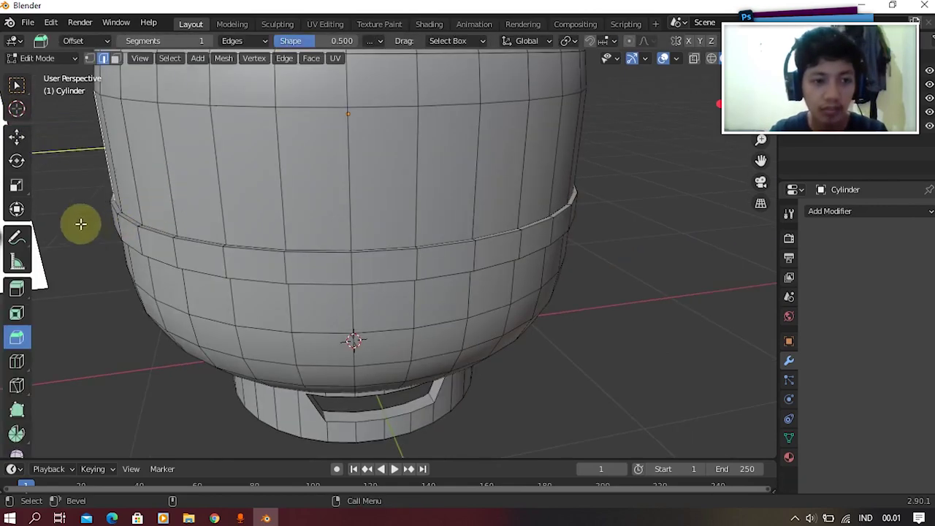
{"action": "left_click", "coordinate": [111, 189]}
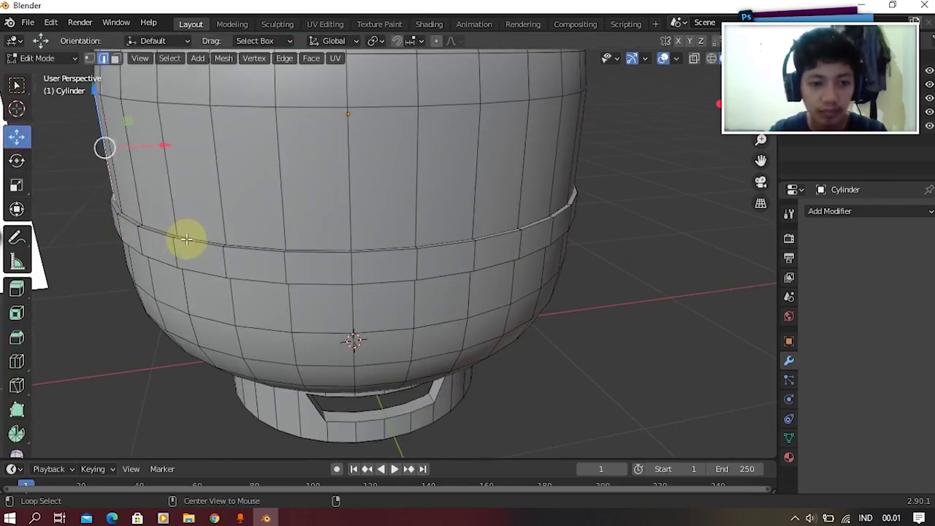
{"action": "left_click", "coordinate": [334, 246], "text": "alt"}
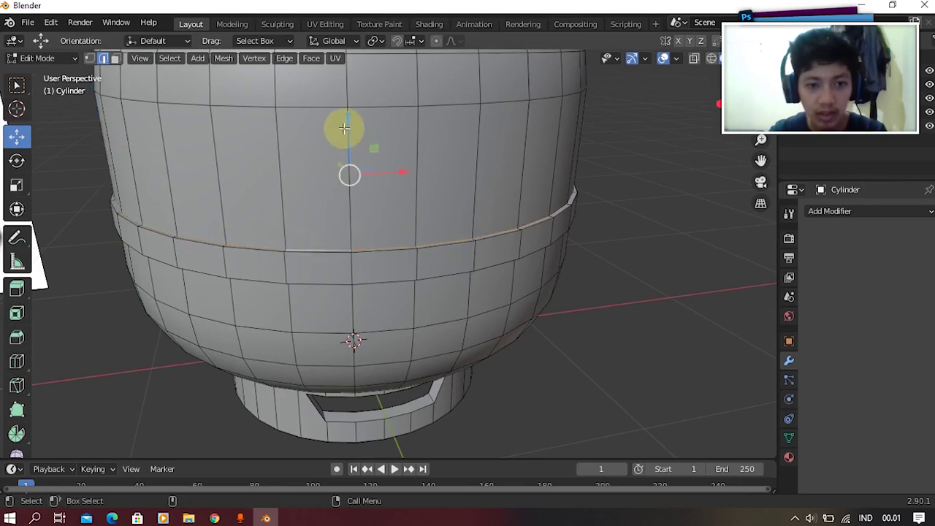
{"action": "key", "text": "ctrl+z"}
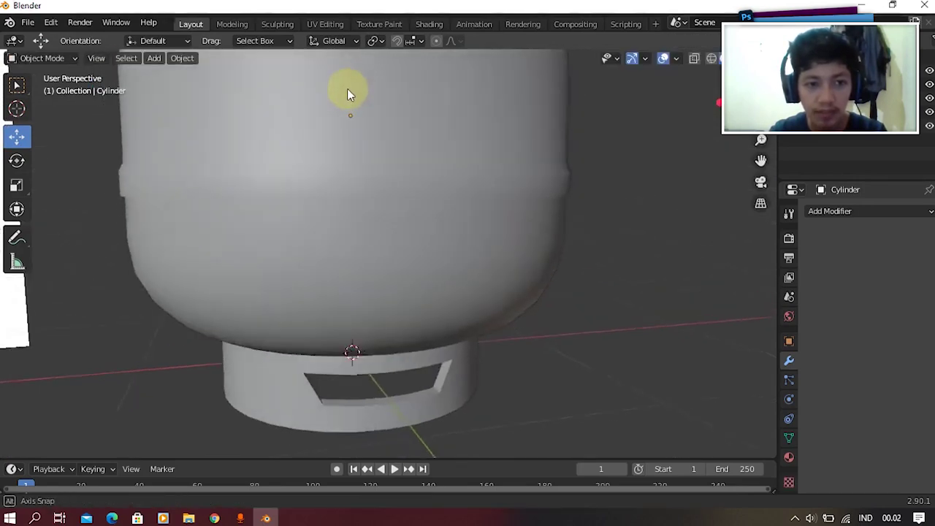
Lower the edge loop beneath the seam band slightly so the band's underside slopes too.
{"action": "left_click", "coordinate": [329, 137], "text": "alt"}
{"action": "key", "text": "Tab"}
{"action": "middle_click_drag", "start_coordinate": [329, 139], "coordinate": [332, 119]}
{"action": "key", "text": "Tab"}
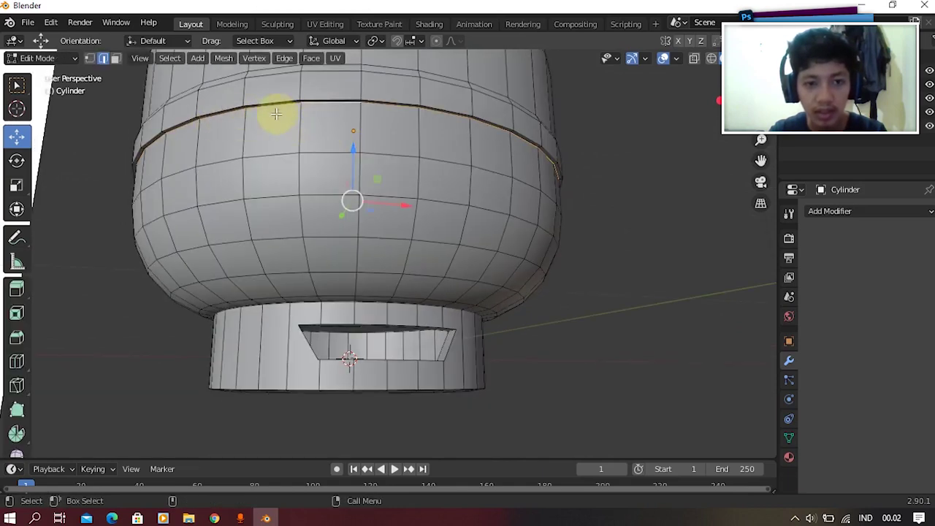
{"action": "left_click_drag", "start_coordinate": [352, 154], "coordinate": [352, 164]}
{"action": "key", "text": "Tab"}
Bevel the seam band's upper and lower outer edge loops about 0.011 m wide with 2 segments.
{"action": "middle_click_drag", "start_coordinate": [352, 164], "coordinate": [352, 216]}
{"action": "key", "text": "Tab"}
{"action": "scroll", "coordinate": [238, 206], "scroll_direction": "up", "scroll_amount": 2}
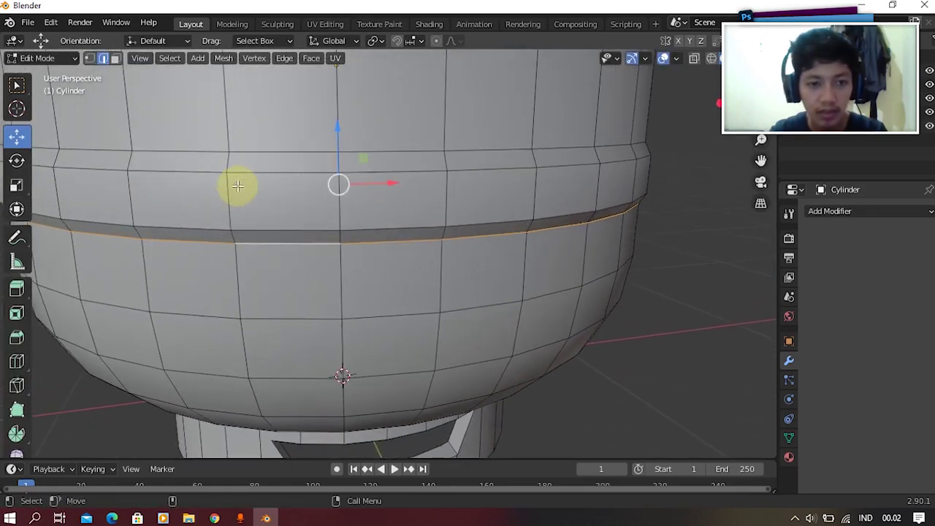
{"action": "left_click", "coordinate": [231, 173], "text": "alt"}
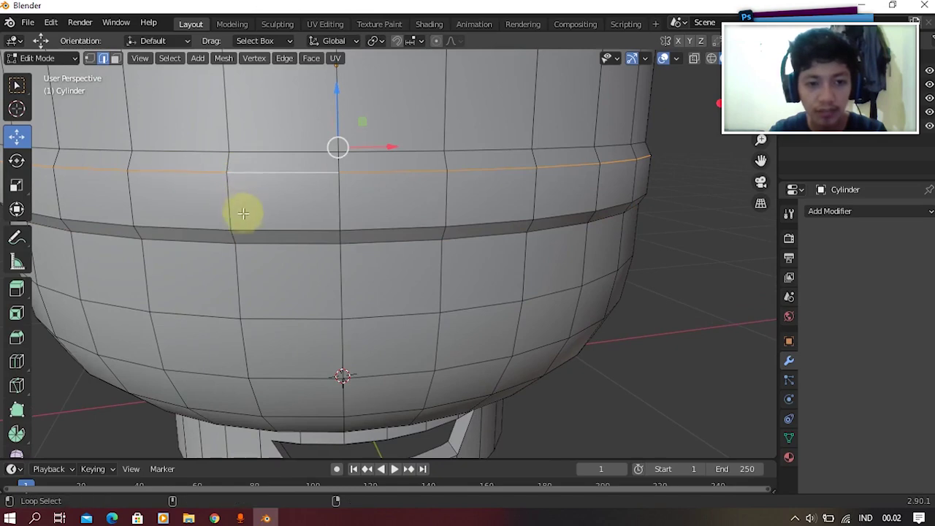
{"action": "left_click", "coordinate": [269, 215], "text": "alt"}
{"action": "scroll", "coordinate": [307, 219], "scroll_direction": "down", "scroll_amount": 2}
{"action": "key", "text": "ctrl+b"}
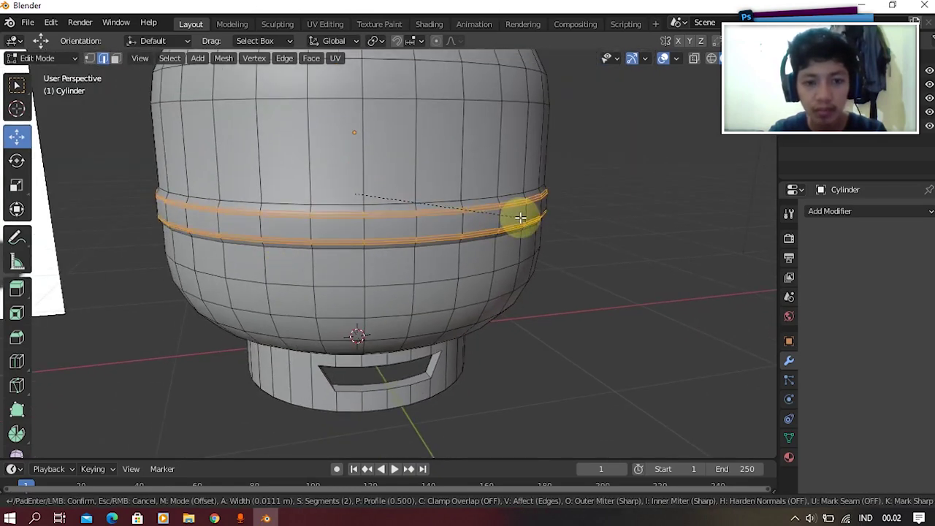
{"action": "left_click", "coordinate": [521, 216]}
{"action": "key", "text": "Tab"}
{"action": "scroll", "coordinate": [504, 238], "scroll_direction": "down", "scroll_amount": 1}
{"action": "scroll", "coordinate": [503, 237], "scroll_direction": "down", "scroll_amount": 1}
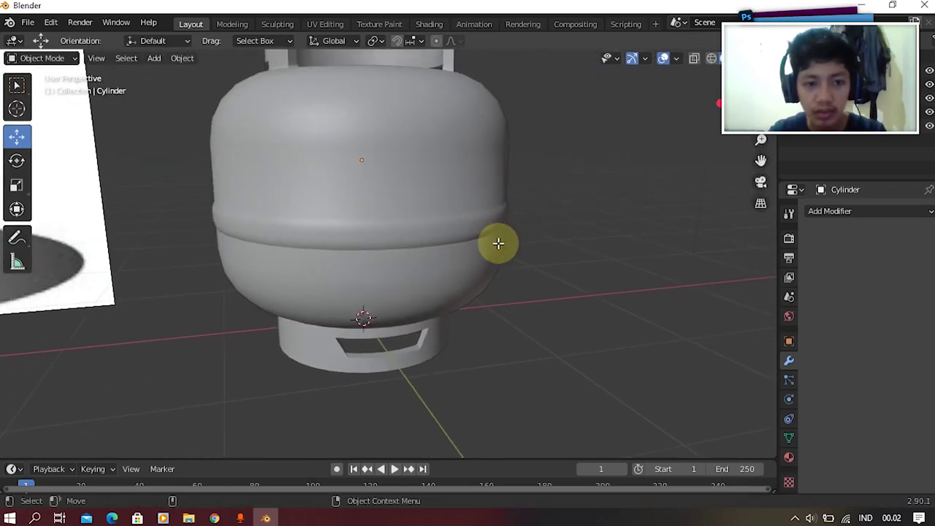
Bevel the already bevelled seam band edges once more, about 0.015 m wide with 2 segments.
{"action": "key", "text": "Tab"}
{"action": "key", "text": "ctrl+b"}
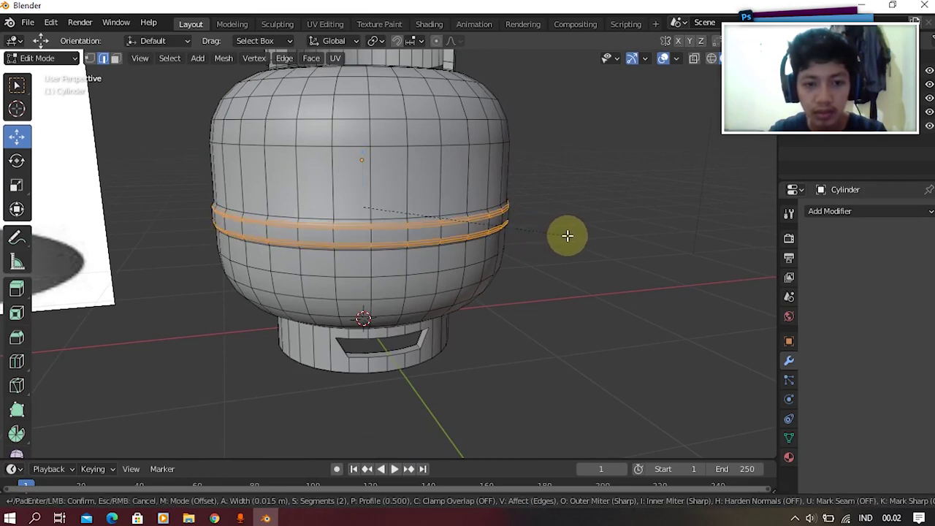
{"action": "left_click", "coordinate": [566, 234]}
{"action": "key", "text": "Tab"}
{"action": "middle_click_drag", "start_coordinate": [567, 234], "coordinate": [553, 195]}
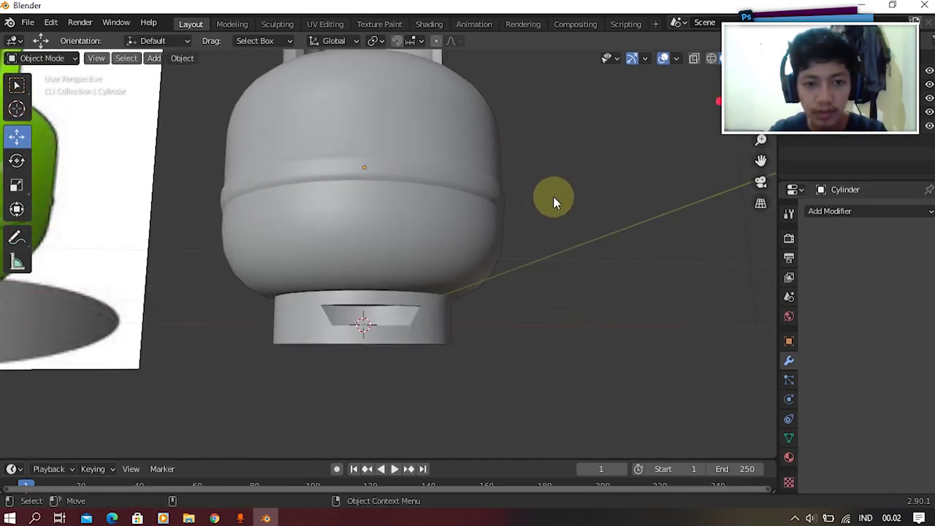
Move the edge loop directly under the bevelled seam band a little further down.
{"action": "key", "text": "Tab"}
{"action": "left_click", "coordinate": [132, 127]}
{"action": "scroll", "coordinate": [247, 166], "scroll_direction": "up", "scroll_amount": 3}
{"action": "middle_click_drag", "start_coordinate": [252, 146], "coordinate": [259, 192]}
{"action": "key", "text": "Tab"}
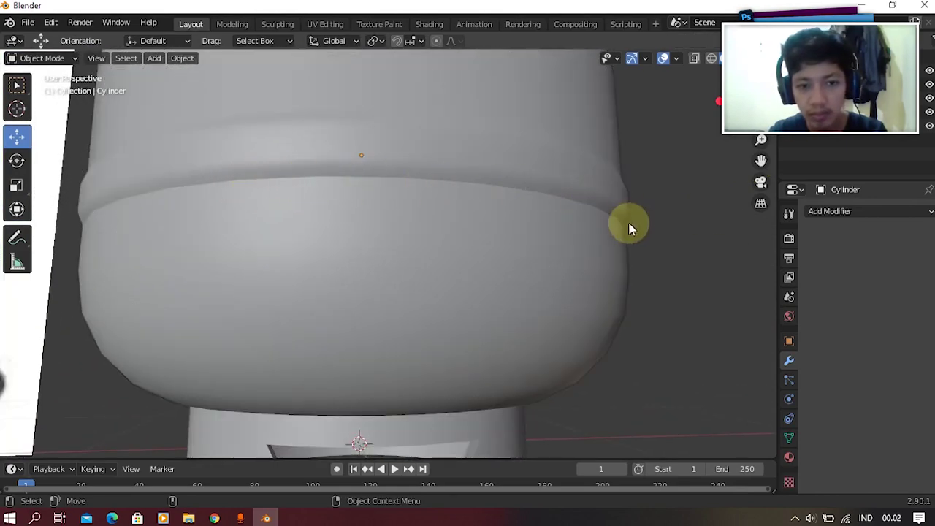
{"action": "key", "text": "Tab"}
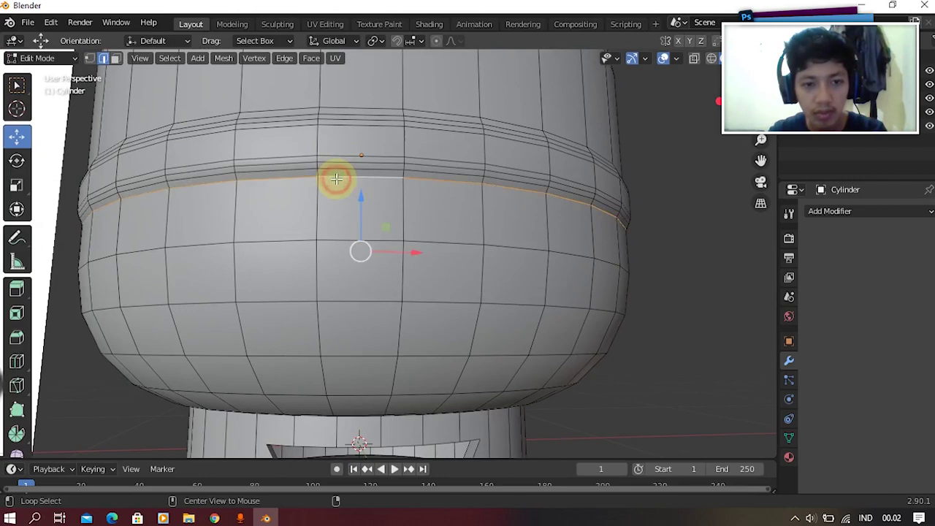
{"action": "left_click_drag", "start_coordinate": [358, 194], "coordinate": [358, 204]}
{"action": "key", "text": "Tab"}
Compare the gas cylinder with the reference picture and examine the brass valve on its top.
{"action": "scroll", "coordinate": [357, 169], "scroll_direction": "down", "scroll_amount": 3}
{"action": "middle_click_drag", "start_coordinate": [354, 183], "coordinate": [340, 233]}
{"action": "scroll", "coordinate": [354, 179], "scroll_direction": "down", "scroll_amount": 5}
{"action": "middle_click_drag", "start_coordinate": [285, 249], "coordinate": [476, 261]}
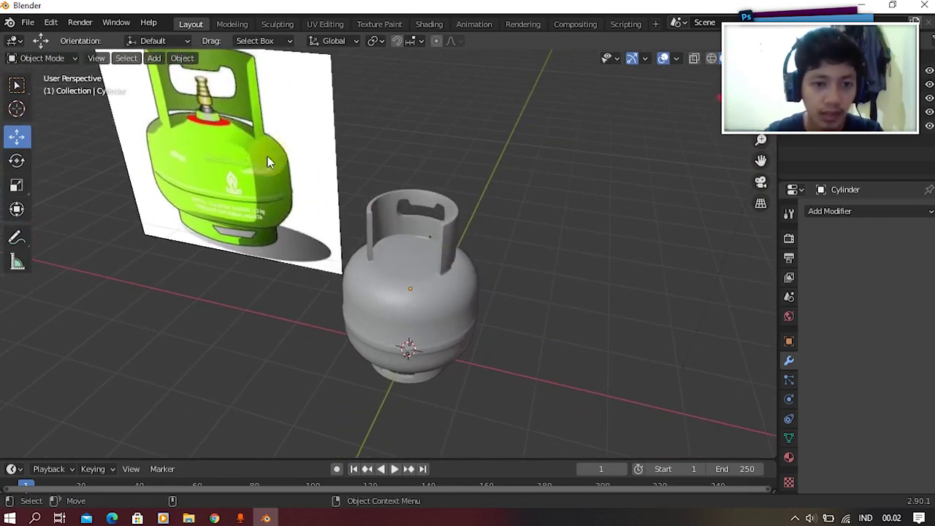
{"action": "middle_click_drag", "start_coordinate": [267, 160], "coordinate": [383, 255], "text": "shift"}
{"action": "scroll", "coordinate": [385, 254], "scroll_direction": "up", "scroll_amount": 5}
{"action": "middle_click_drag", "start_coordinate": [393, 183], "coordinate": [380, 155], "text": "shift"}
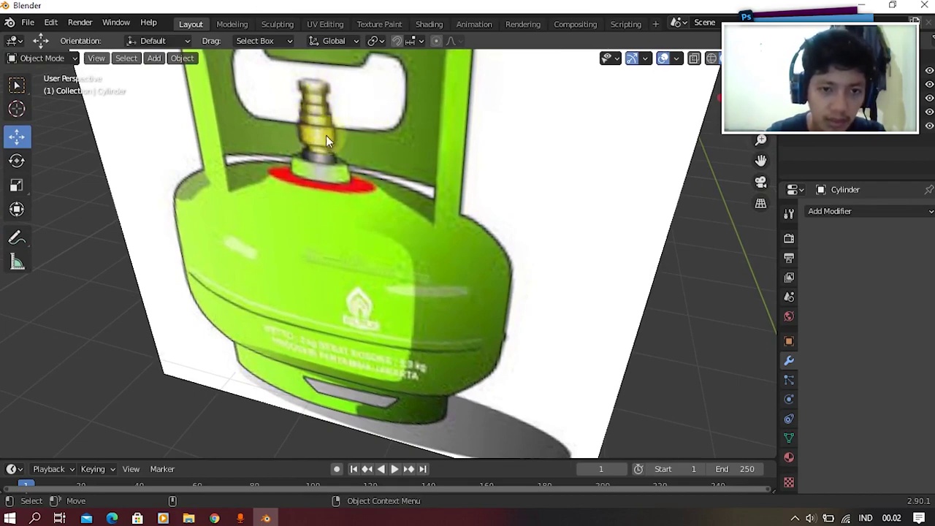
{"action": "scroll", "coordinate": [349, 192], "scroll_direction": "down", "scroll_amount": 5}
{"action": "middle_click_drag", "start_coordinate": [348, 220], "coordinate": [228, 168], "text": "shift"}
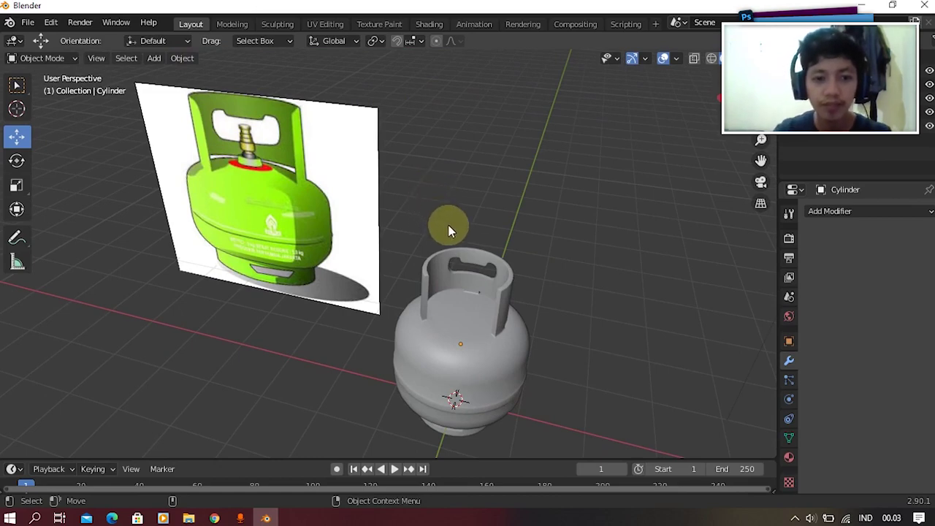
Select the flat round top face of the gas cylinder inside the handle for mesh editing.
{"action": "middle_click_drag", "start_coordinate": [449, 252], "coordinate": [421, 257], "text": "shift"}
{"action": "middle_click_drag", "start_coordinate": [441, 294], "coordinate": [410, 262], "text": "shift"}
{"action": "scroll", "coordinate": [431, 248], "scroll_direction": "up", "scroll_amount": 2}
{"action": "left_click", "coordinate": [438, 284]}
{"action": "key", "text": "Tab"}
{"action": "scroll", "coordinate": [410, 266], "scroll_direction": "up", "scroll_amount": 2}
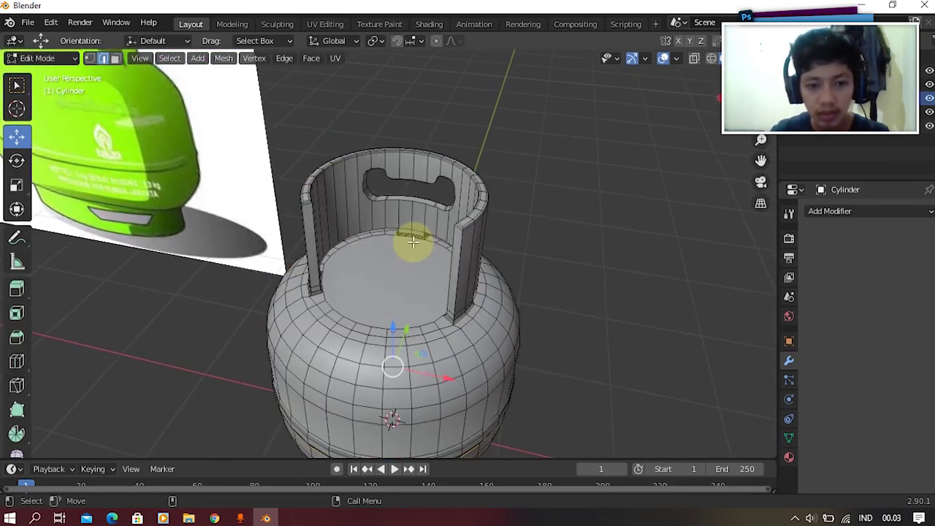
{"action": "left_click", "coordinate": [117, 59]}
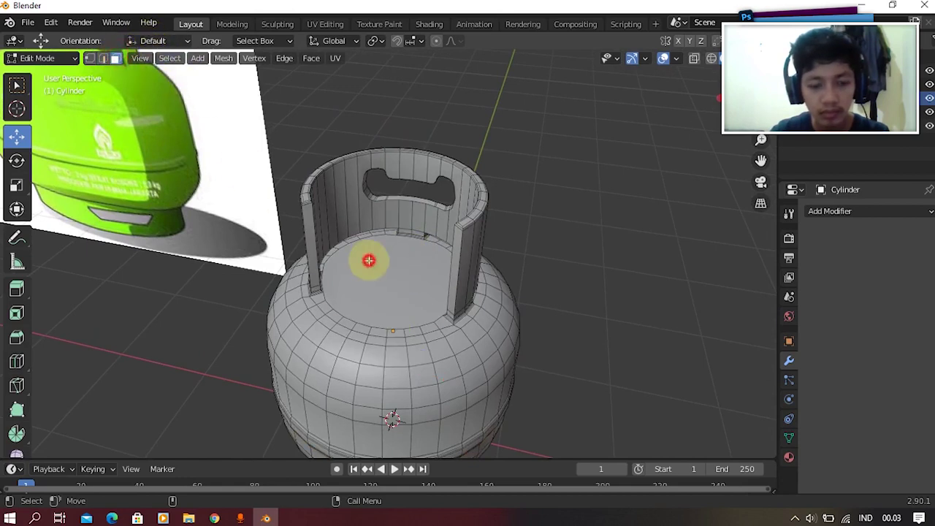
{"action": "left_click", "coordinate": [369, 260]}
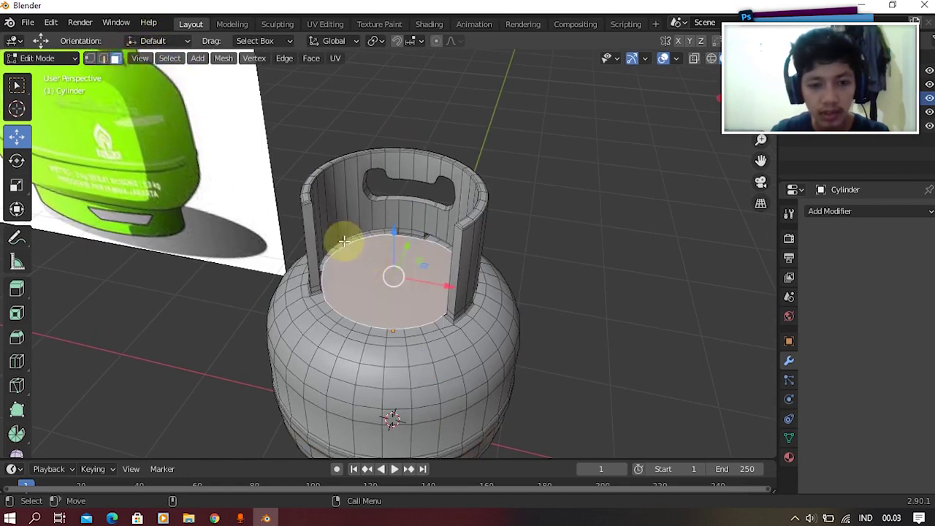
{"action": "left_click", "coordinate": [16, 313]}
{"action": "left_click_drag", "start_coordinate": [398, 218], "coordinate": [396, 264]}
{"action": "key", "text": "ctrl+z"}
Extrude the flat top face slightly and scale it down to a small disc in the centre.
{"action": "left_click", "coordinate": [20, 287]}
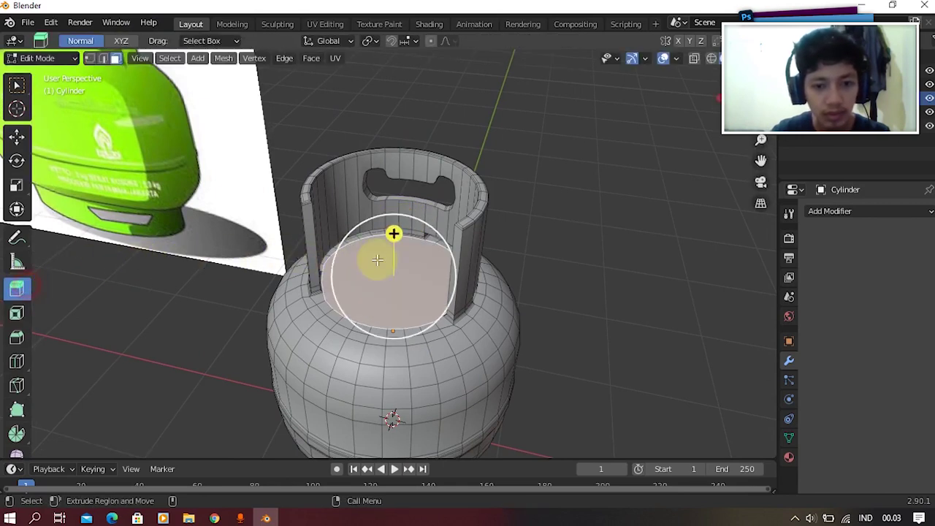
{"action": "left_click", "coordinate": [26, 292]}
{"action": "left_click_drag", "start_coordinate": [393, 233], "coordinate": [394, 228]}
{"action": "key", "text": "s"}
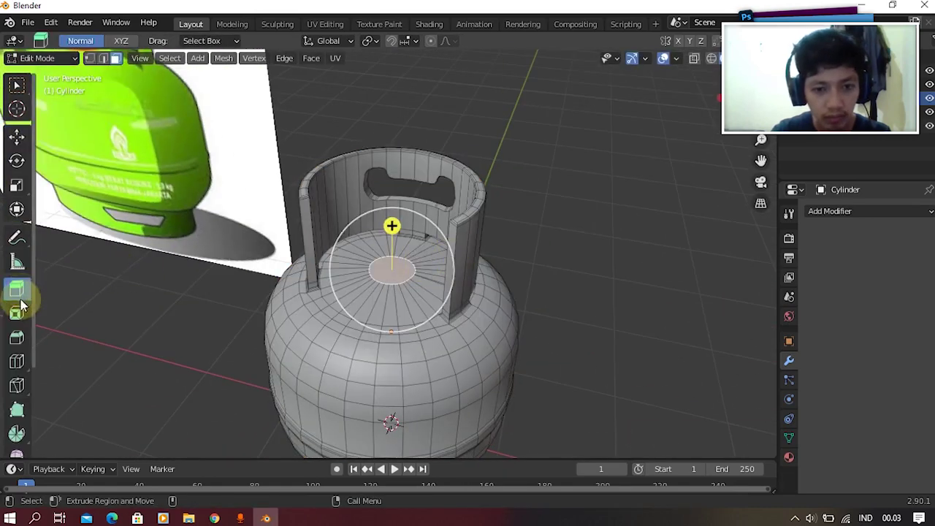
Extrude the small central disc upward into a low round boss.
{"action": "left_click", "coordinate": [392, 224]}
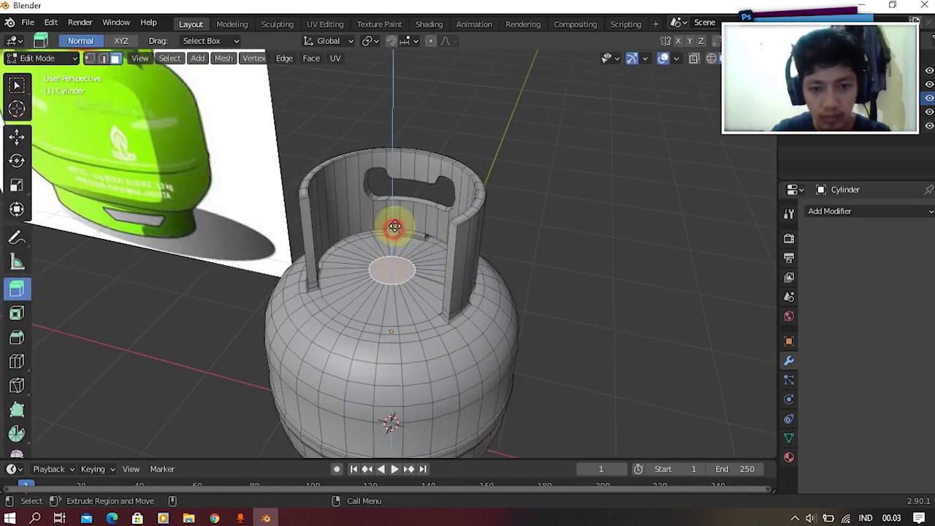
{"action": "key", "text": "Tab"}
{"action": "scroll", "coordinate": [426, 198], "scroll_direction": "up", "scroll_amount": 5}
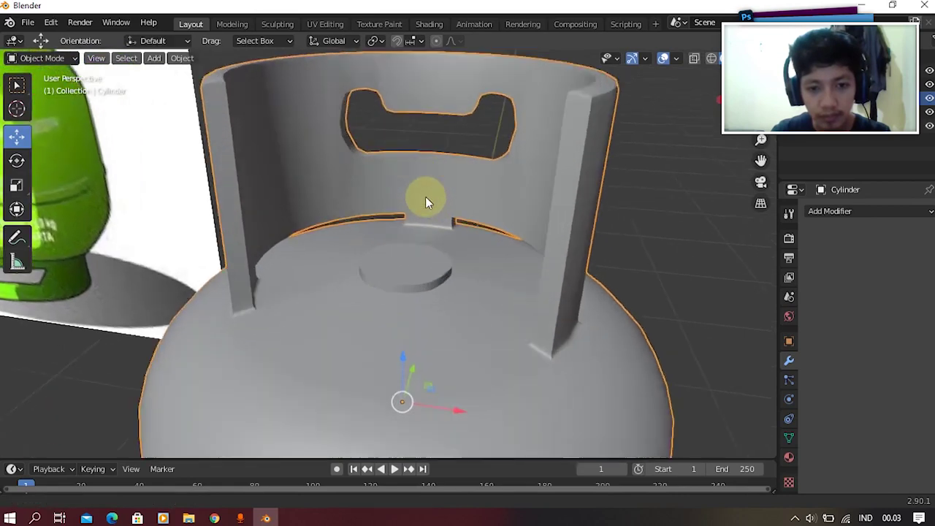
Widen the edge loop at the base of the round boss and bevel it.
{"action": "key", "text": "Tab"}
{"action": "left_click", "coordinate": [375, 289], "text": "alt"}
{"action": "key", "text": "s"}
{"action": "left_click", "coordinate": [548, 269]}
{"action": "key", "text": "ctrl+b"}
{"action": "left_click", "coordinate": [563, 272]}
Examine the bevelled boss on the gas cylinder from several angles against the reference picture.
{"action": "key", "text": "Tab"}
{"action": "scroll", "coordinate": [515, 318], "scroll_direction": "down", "scroll_amount": 4}
{"action": "middle_click_drag", "start_coordinate": [476, 356], "coordinate": [442, 348]}
{"action": "scroll", "coordinate": [450, 286], "scroll_direction": "down", "scroll_amount": 3}
{"action": "left_click", "coordinate": [511, 244]}
{"action": "middle_click_drag", "start_coordinate": [510, 249], "coordinate": [501, 302]}
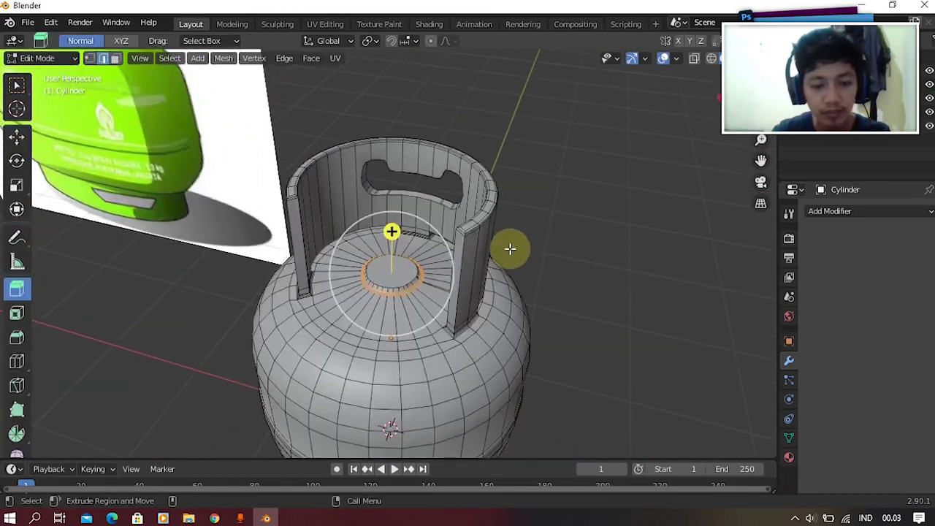
{"action": "key", "text": "Tab"}
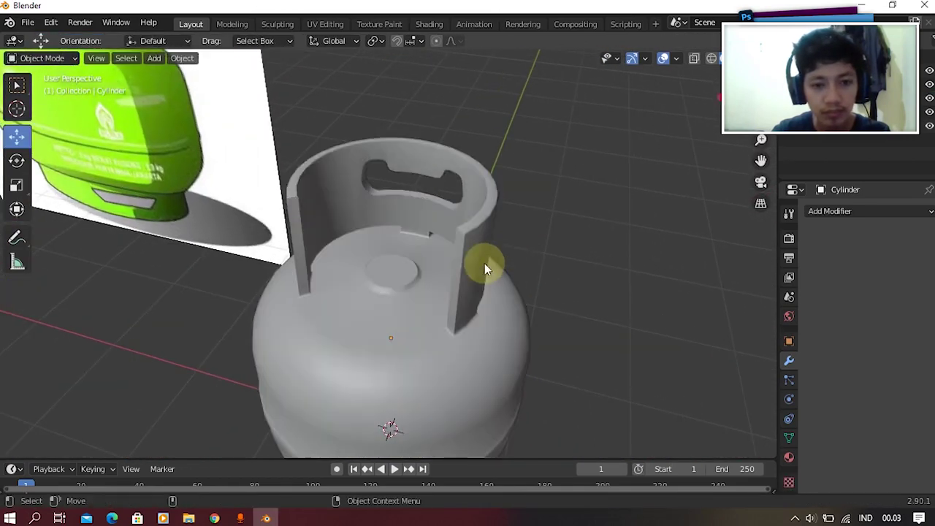
{"action": "scroll", "coordinate": [484, 260], "scroll_direction": "down", "scroll_amount": 5}
{"action": "middle_click_drag", "start_coordinate": [434, 309], "coordinate": [501, 326]}
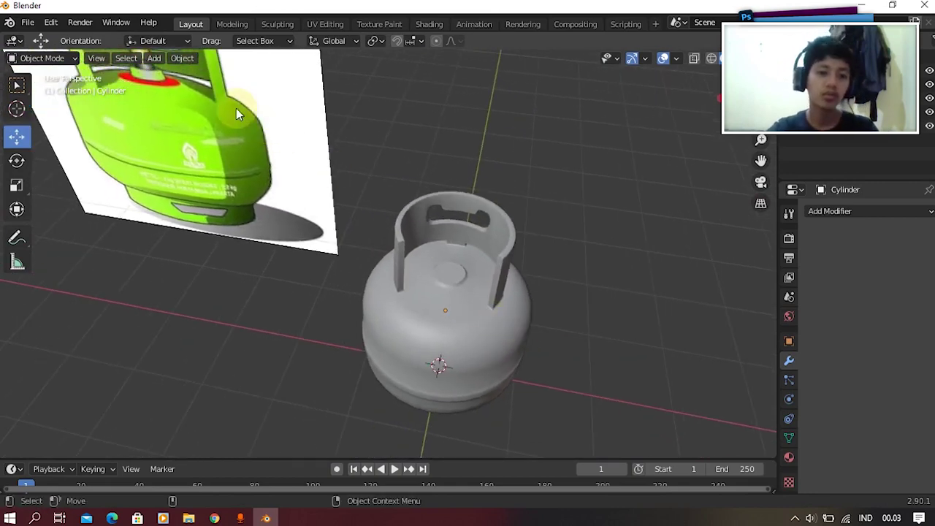
Add a cylinder mesh for the valve and raise it above the gas cylinder's body.
{"action": "middle_click_drag", "start_coordinate": [237, 108], "coordinate": [336, 213], "text": "shift"}
{"action": "left_click", "coordinate": [155, 59]}
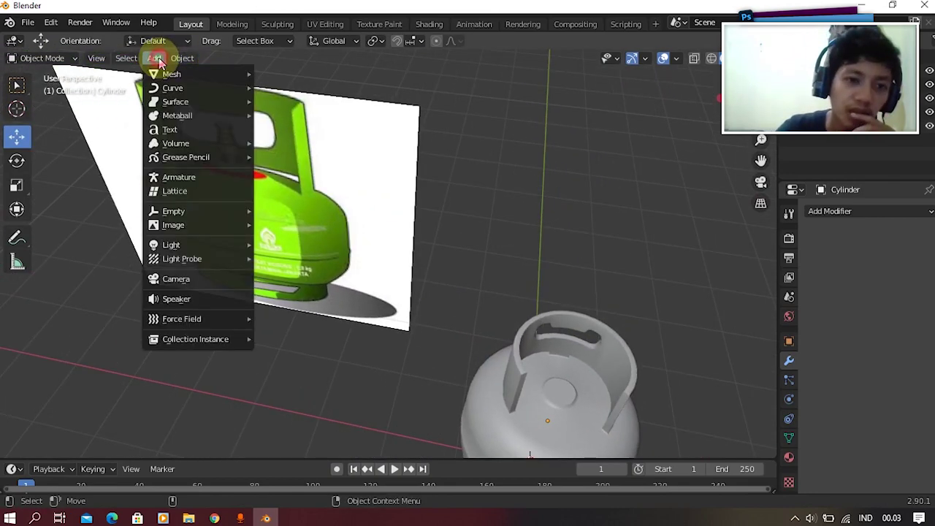
{"action": "mouse_move", "coordinate": [163, 77]}
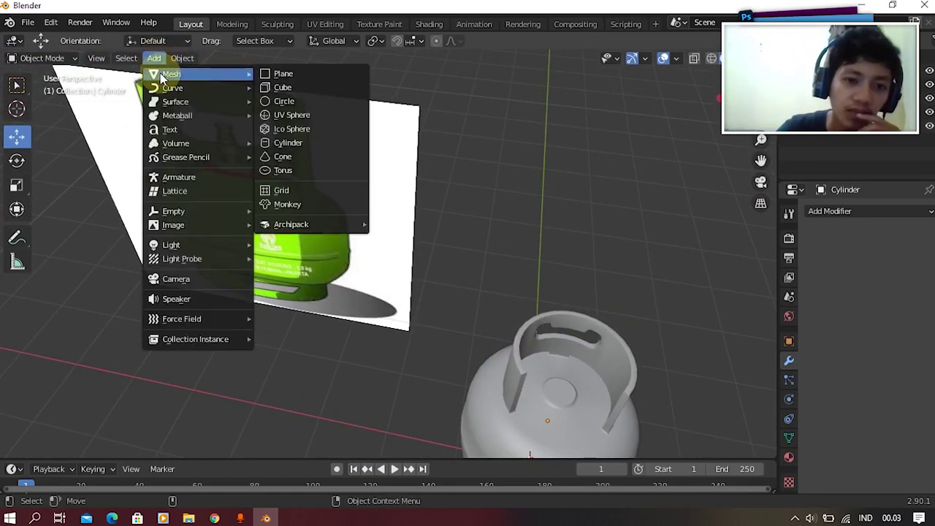
{"action": "left_click", "coordinate": [303, 142]}
{"action": "middle_click_drag", "start_coordinate": [495, 202], "coordinate": [495, 262]}
{"action": "left_click_drag", "start_coordinate": [490, 328], "coordinate": [521, 183]}
{"action": "middle_click_drag", "start_coordinate": [522, 183], "coordinate": [575, 189]}
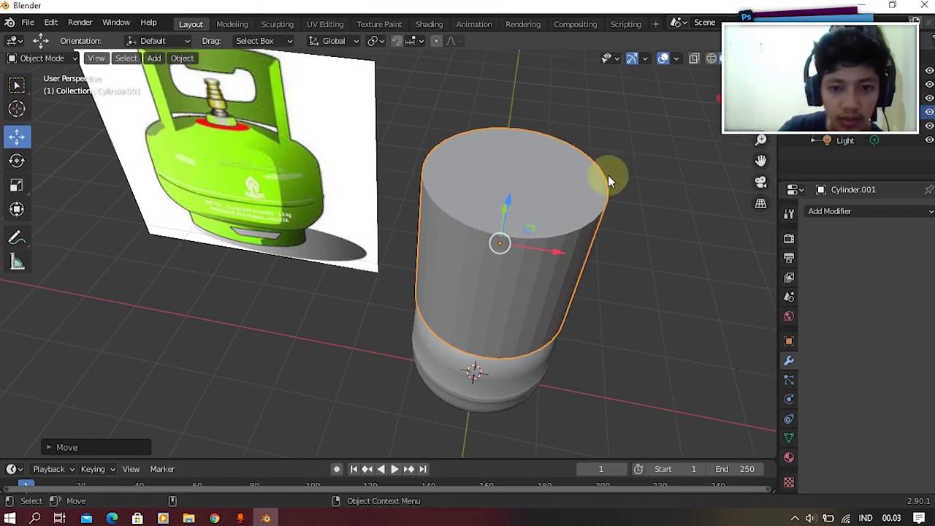
Shrink the new valve cylinder and lower it inside the handle toward the boss.
{"action": "key", "text": "s"}
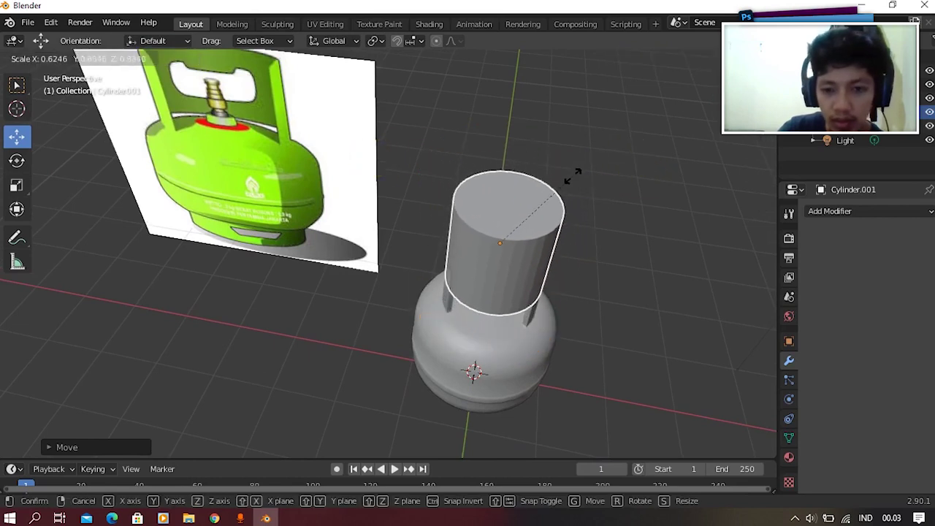
{"action": "left_click", "coordinate": [523, 233]}
{"action": "left_click_drag", "start_coordinate": [511, 198], "coordinate": [513, 255]}
{"action": "key", "text": "s"}
{"action": "left_click", "coordinate": [560, 241]}
Scale the valve cylinder down to fit within the boss's outline and raise it onto the boss.
{"action": "middle_click_drag", "start_coordinate": [528, 247], "coordinate": [353, 222], "text": "shift"}
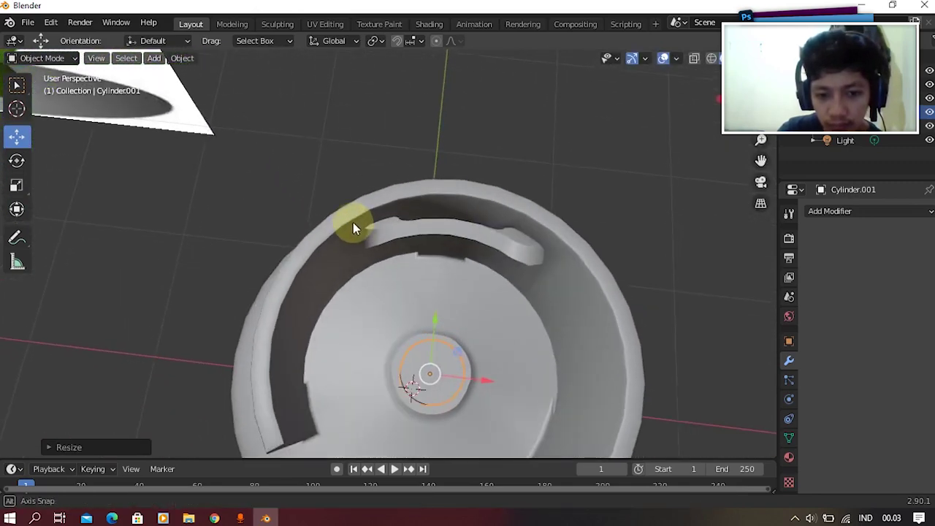
{"action": "key", "text": "s"}
{"action": "left_click", "coordinate": [609, 289]}
{"action": "middle_click_drag", "start_coordinate": [609, 288], "coordinate": [603, 139]}
{"action": "left_click_drag", "start_coordinate": [439, 255], "coordinate": [446, 228]}
{"action": "key", "text": "s"}
{"action": "left_click", "coordinate": [523, 219]}
Enlarge the valve cylinder slightly in proportion to the boss.
{"action": "scroll", "coordinate": [455, 239], "scroll_direction": "down", "scroll_amount": 5}
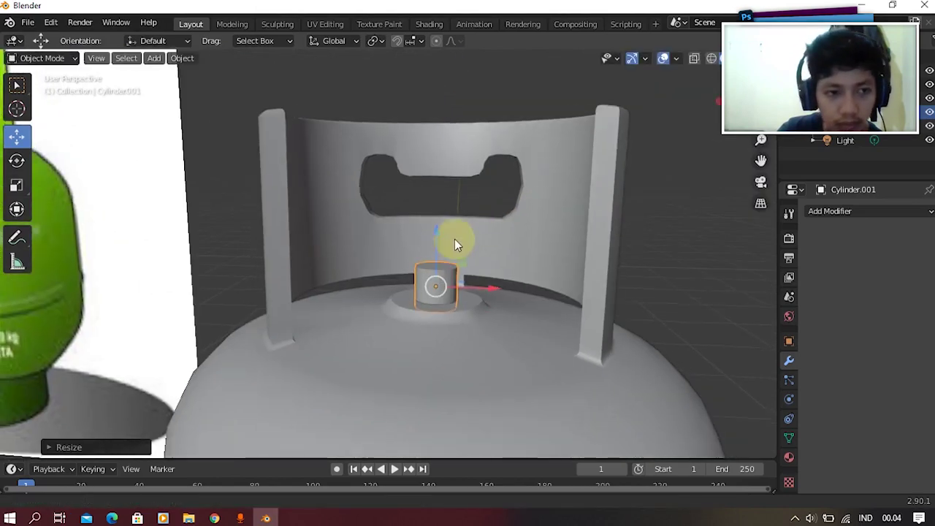
{"action": "middle_click_drag", "start_coordinate": [418, 283], "coordinate": [450, 291]}
{"action": "key", "text": "Tab"}
{"action": "key", "text": "Tab"}
{"action": "key", "text": "s"}
{"action": "left_click", "coordinate": [530, 257]}
{"action": "middle_click_drag", "start_coordinate": [530, 261], "coordinate": [493, 250]}
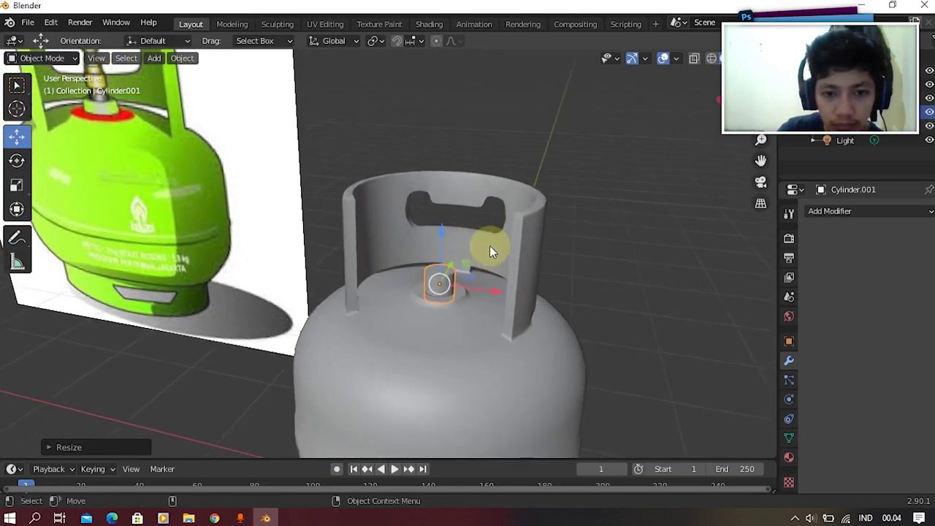
Move the valve cylinder's top face down to shorten the cylinder.
{"action": "scroll", "coordinate": [493, 241], "scroll_direction": "up", "scroll_amount": 2}
{"action": "key", "text": "Tab"}
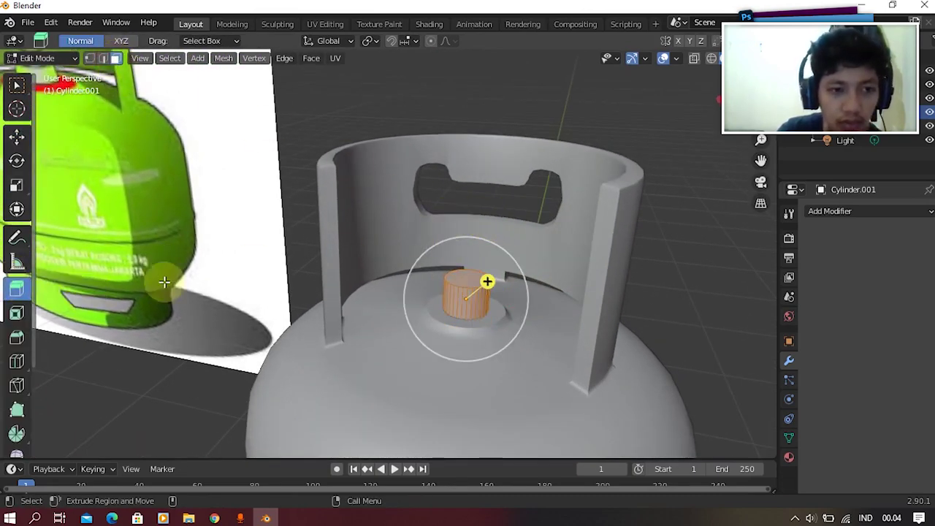
{"action": "left_click", "coordinate": [471, 276]}
{"action": "left_click", "coordinate": [17, 136]}
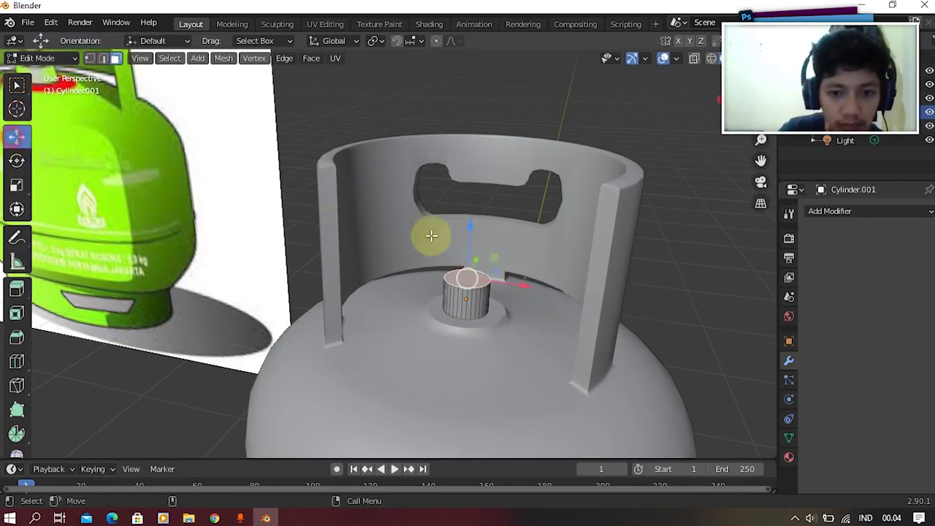
{"action": "left_click_drag", "start_coordinate": [475, 228], "coordinate": [473, 252]}
{"action": "left_click", "coordinate": [102, 61]}
{"action": "left_click", "coordinate": [452, 320], "text": "alt"}
{"action": "key", "text": "s"}
{"action": "left_click", "coordinate": [538, 312]}
{"action": "key", "text": "ctrl+z"}
Using wireframe shading, widen the valve cylinder's base edge loop into a tapered shape, and return to solid shading.
{"action": "key", "text": "z"}
{"action": "left_click", "coordinate": [504, 312]}
{"action": "middle_click_drag", "start_coordinate": [505, 312], "coordinate": [482, 285], "text": "shift"}
{"action": "scroll", "coordinate": [482, 286], "scroll_direction": "up", "scroll_amount": 2}
{"action": "left_click", "coordinate": [476, 312], "text": "alt"}
{"action": "key", "text": "f"}
{"action": "key", "text": "s"}
{"action": "left_click", "coordinate": [501, 309]}
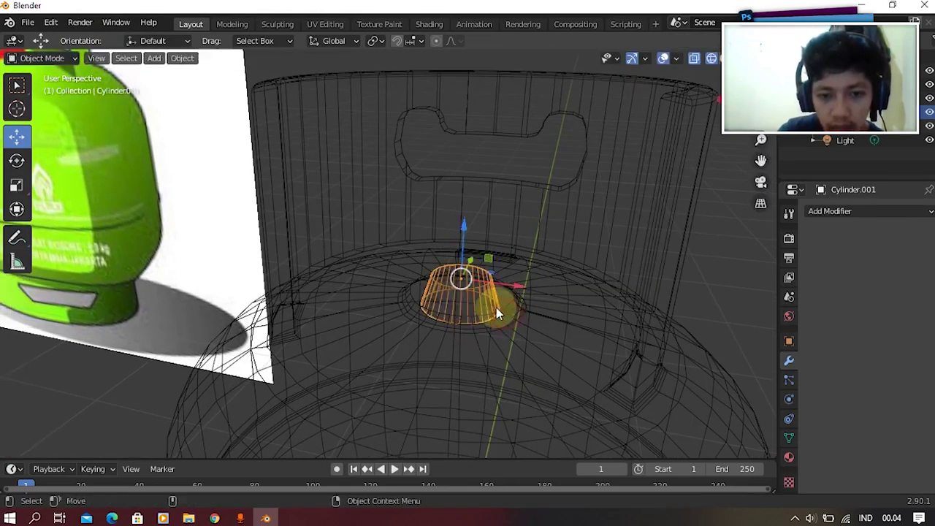
{"action": "middle_click_drag", "start_coordinate": [501, 308], "coordinate": [472, 342]}
{"action": "key", "text": "z"}
{"action": "left_click", "coordinate": [511, 338]}
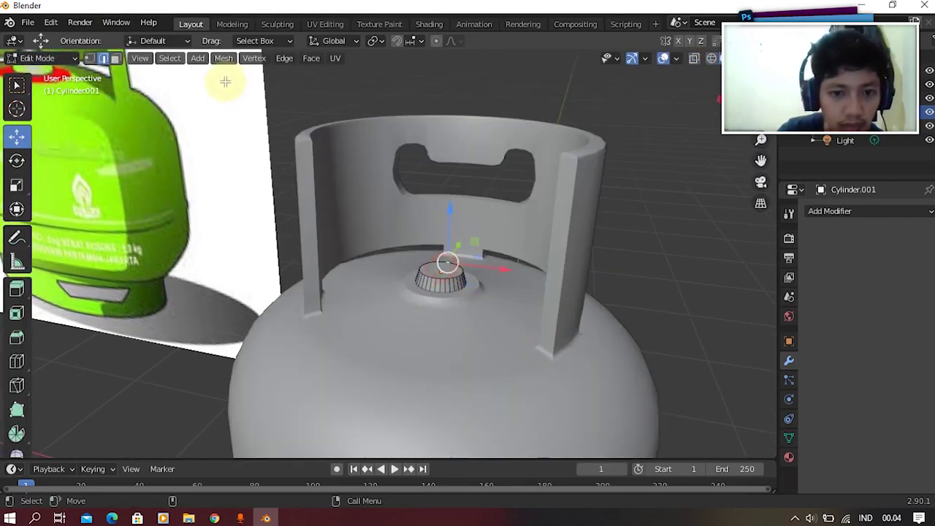
Inset the top face of the tapered valve base.
{"action": "left_click", "coordinate": [431, 269]}
{"action": "scroll", "coordinate": [429, 217], "scroll_direction": "down", "scroll_amount": 2}
{"action": "middle_click_drag", "start_coordinate": [426, 237], "coordinate": [429, 307], "text": "shift"}
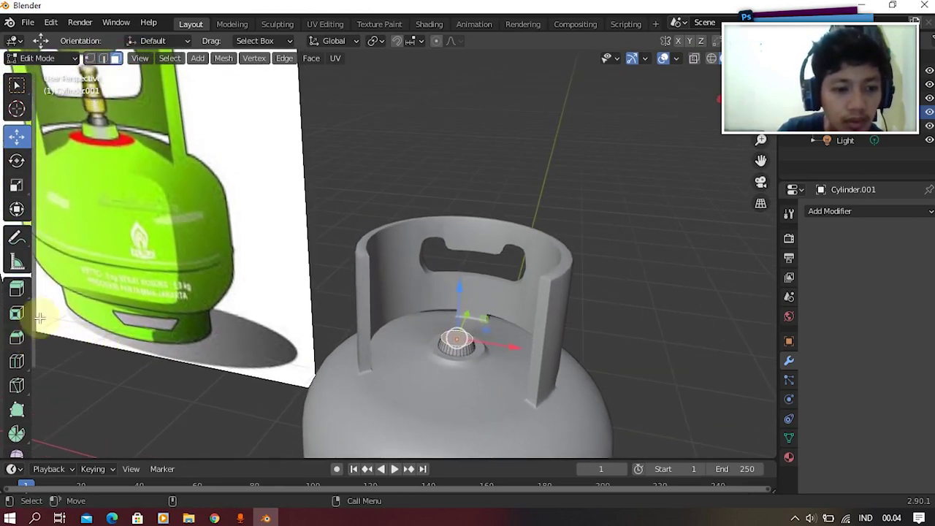
{"action": "left_click", "coordinate": [14, 311]}
{"action": "left_click_drag", "start_coordinate": [457, 268], "coordinate": [460, 285]}
Extrude the inset valve face upward and scale its top down slightly.
{"action": "key", "text": "shift+space"}
{"action": "key", "text": "e"}
{"action": "key", "text": "s"}
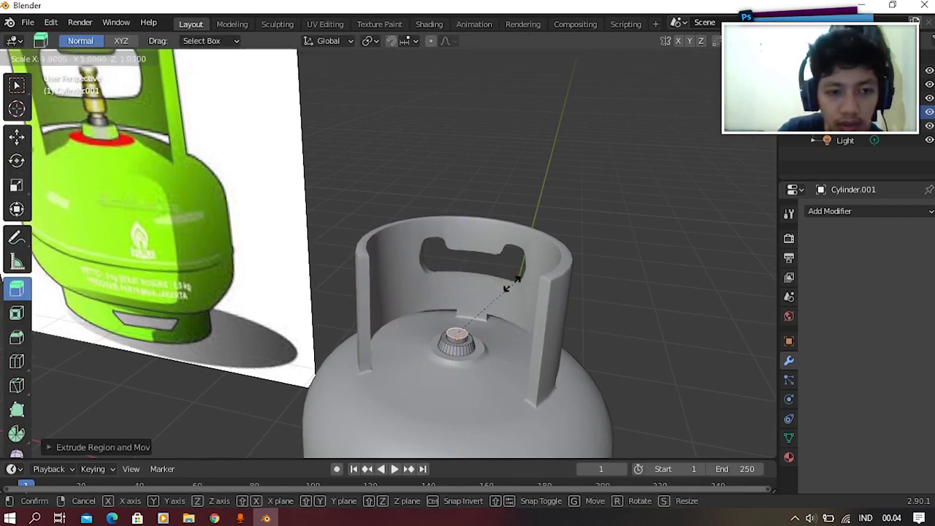
{"action": "left_click", "coordinate": [499, 286]}
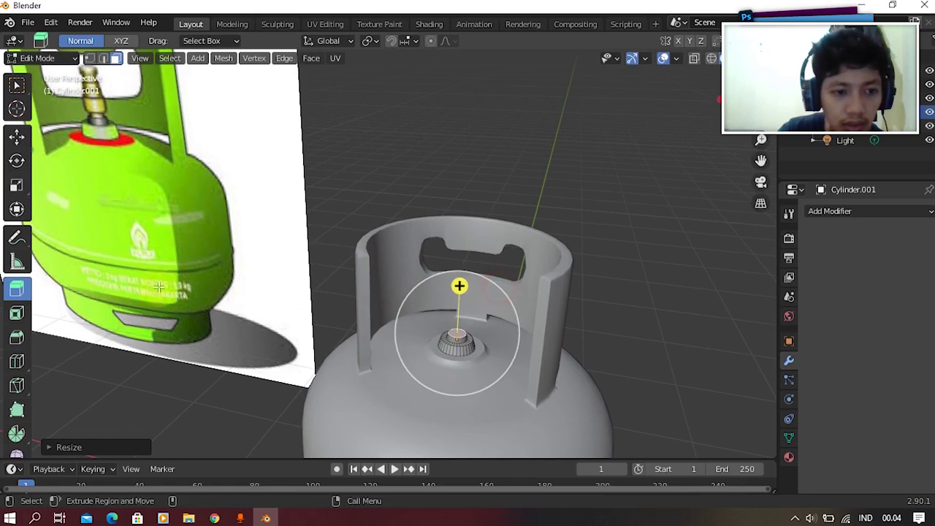
Inset the valve's new top face and extrude it upward into a narrow neck.
{"action": "left_click", "coordinate": [32, 312]}
{"action": "left_click_drag", "start_coordinate": [464, 267], "coordinate": [466, 272]}
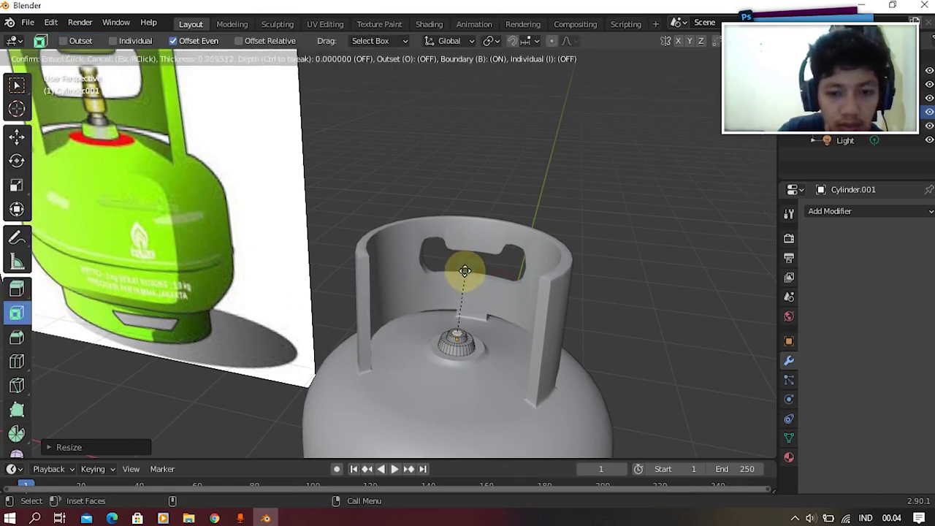
{"action": "left_click", "coordinate": [464, 270]}
{"action": "left_click", "coordinate": [17, 288]}
{"action": "left_click_drag", "start_coordinate": [457, 276], "coordinate": [459, 278]}
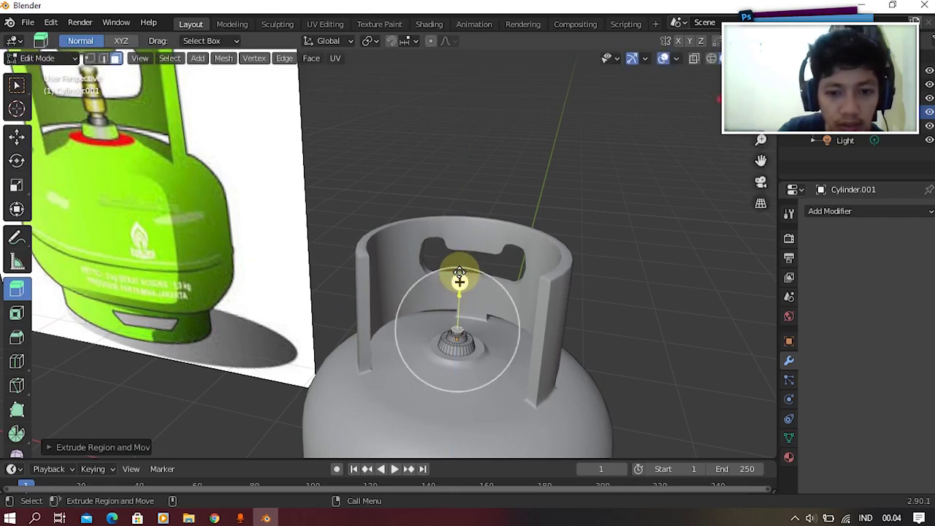
Extrude the neck's top face, scale it outward into a flare and extrude it upward as a wider valve section.
{"action": "left_click", "coordinate": [16, 312]}
{"action": "left_click", "coordinate": [16, 289]}
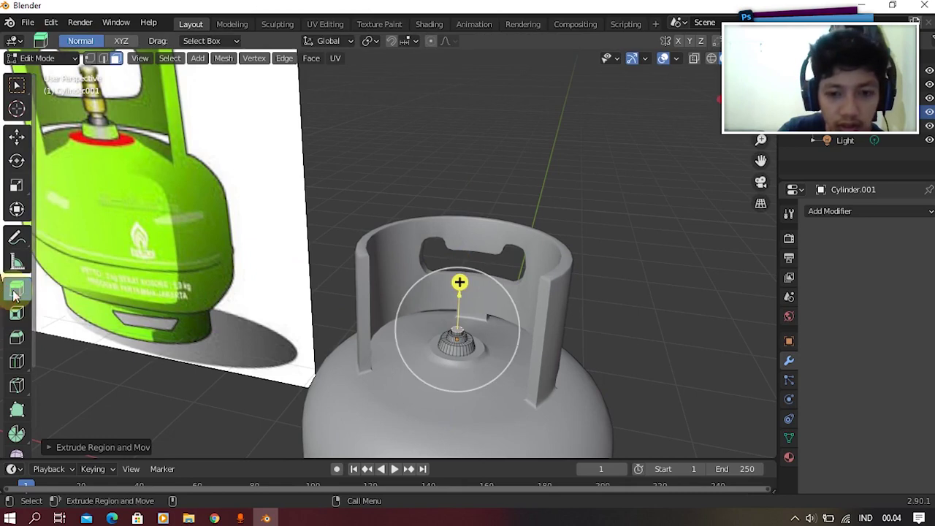
{"action": "left_click_drag", "start_coordinate": [459, 283], "coordinate": [471, 285]}
{"action": "key", "text": "s"}
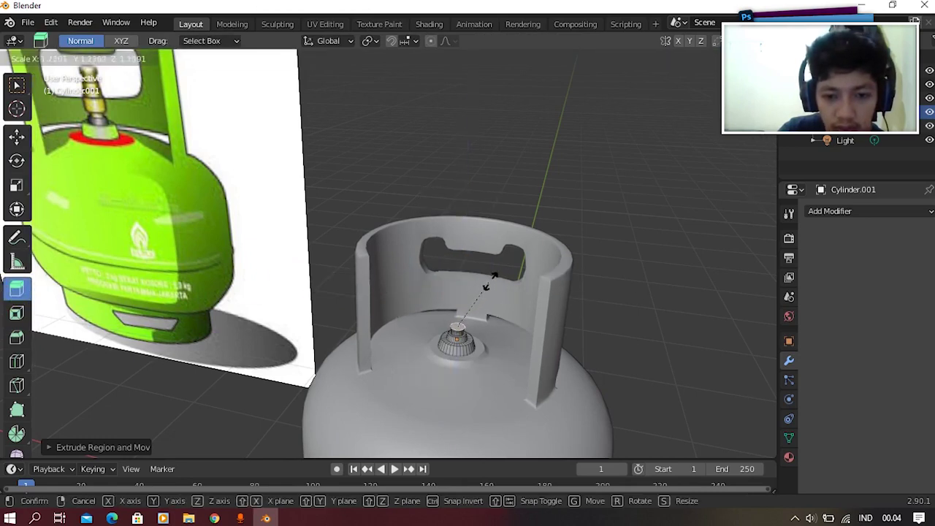
{"action": "left_click", "coordinate": [463, 278]}
{"action": "left_click_drag", "start_coordinate": [468, 278], "coordinate": [474, 268]}
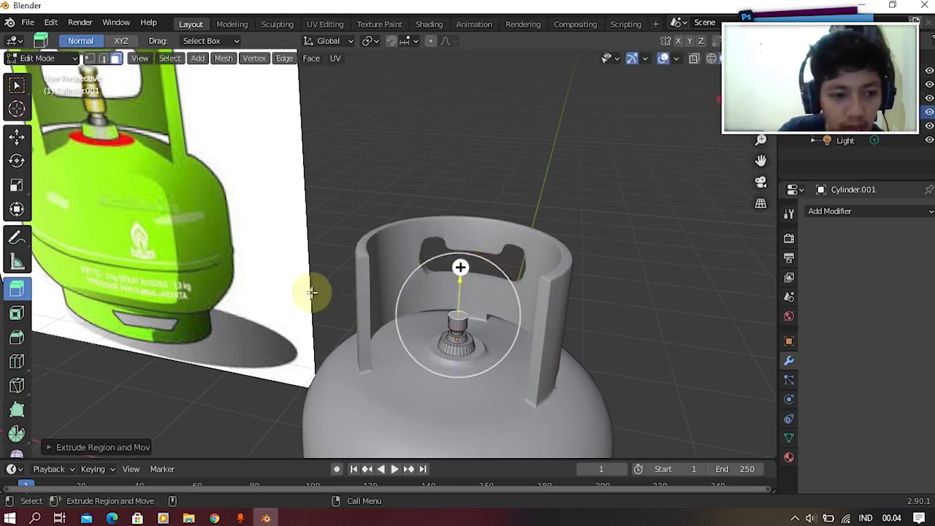
Inset the top face of the wider valve section and extrude it slightly upward.
{"action": "left_click", "coordinate": [8, 312]}
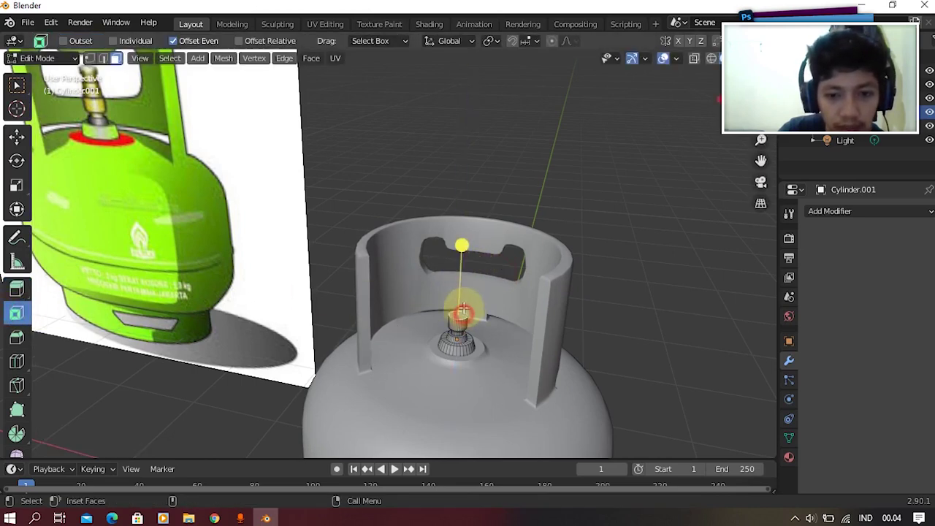
{"action": "left_click_drag", "start_coordinate": [468, 250], "coordinate": [473, 255]}
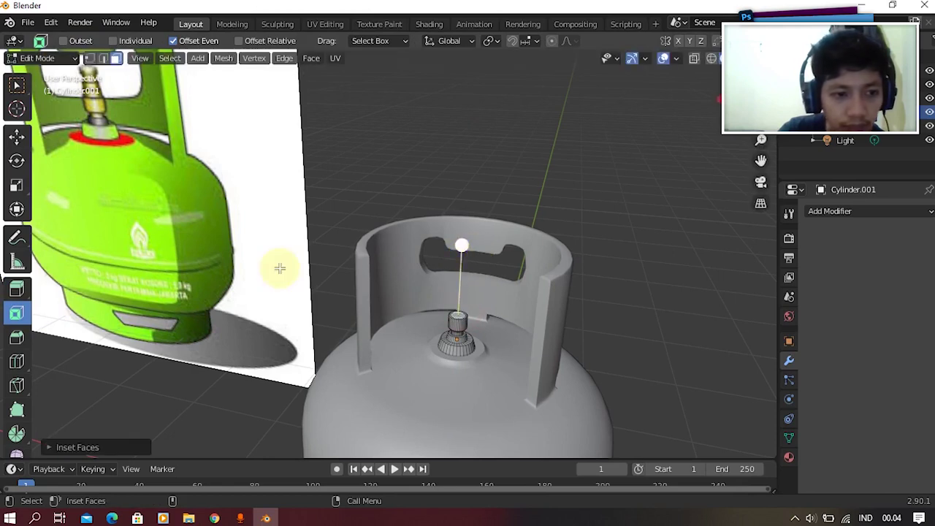
{"action": "left_click", "coordinate": [16, 288]}
{"action": "middle_click_drag", "start_coordinate": [192, 223], "coordinate": [208, 255]}
{"action": "left_click_drag", "start_coordinate": [468, 298], "coordinate": [469, 295]}
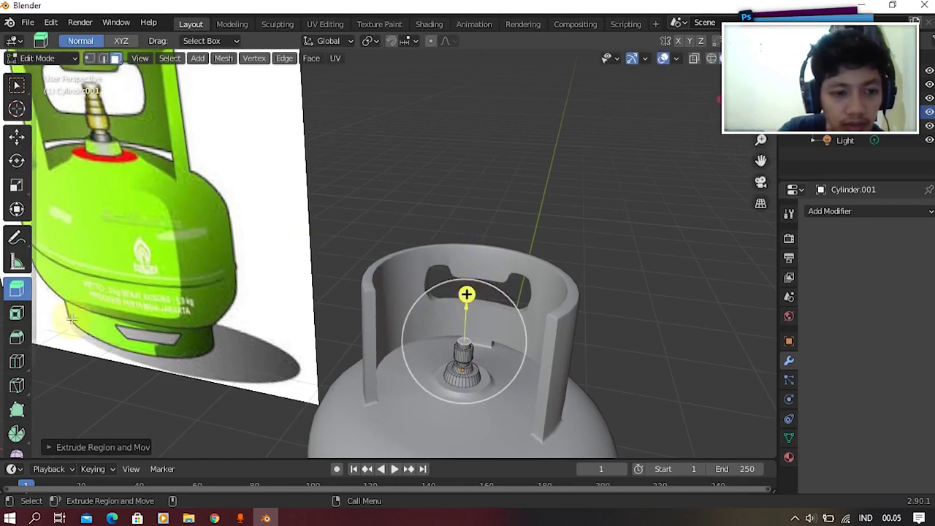
Inset the valve's uppermost face again and extrude it upward into a thinner tip.
{"action": "left_click", "coordinate": [17, 312]}
{"action": "left_click_drag", "start_coordinate": [470, 280], "coordinate": [481, 285]}
{"action": "left_click", "coordinate": [17, 289]}
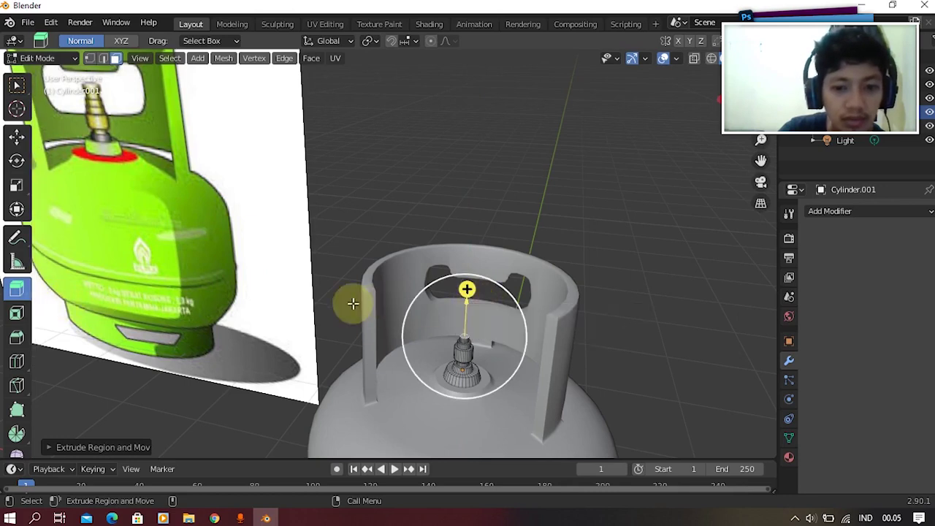
{"action": "key", "text": "ctrl+z"}
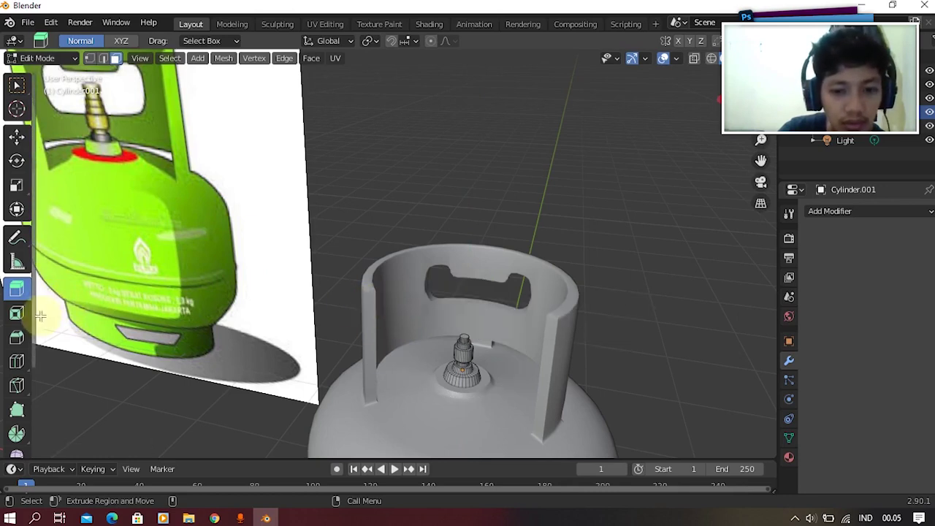
Extrude the valve tip's top face slightly and scale it outward into a flare.
{"action": "left_click_drag", "start_coordinate": [467, 293], "coordinate": [468, 290]}
{"action": "key", "text": "s"}
{"action": "left_click", "coordinate": [537, 279]}
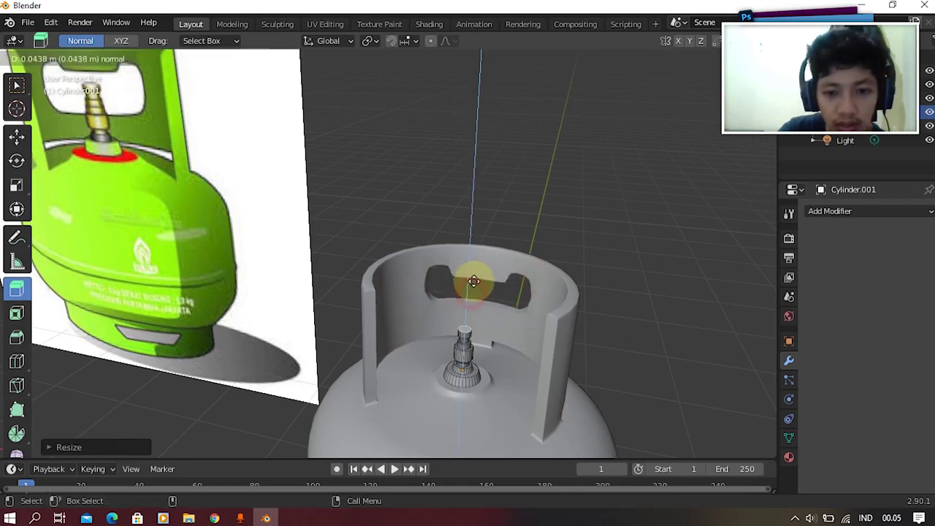
Leave mesh editing of the valve and compare its stepped shape with the valve in the reference picture.
{"action": "key", "text": "Tab"}
{"action": "scroll", "coordinate": [429, 144], "scroll_direction": "up", "scroll_amount": 5}
{"action": "middle_click_drag", "start_coordinate": [491, 281], "coordinate": [390, 226]}
{"action": "left_click", "coordinate": [436, 132]}
{"action": "scroll", "coordinate": [436, 131], "scroll_direction": "down", "scroll_amount": 8}
{"action": "scroll", "coordinate": [390, 204], "scroll_direction": "up", "scroll_amount": 4}
{"action": "scroll", "coordinate": [392, 197], "scroll_direction": "up", "scroll_amount": 3}
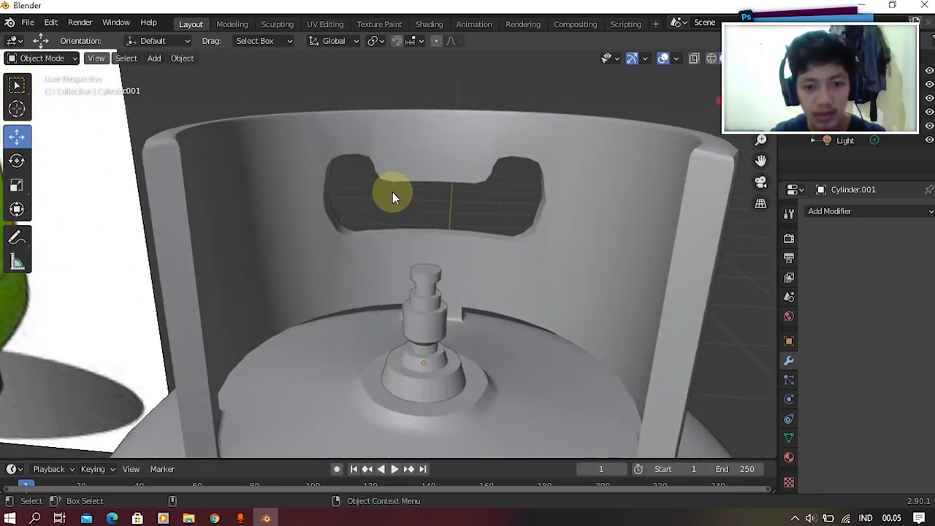
{"action": "scroll", "coordinate": [388, 218], "scroll_direction": "down", "scroll_amount": 7}
{"action": "middle_click_drag", "start_coordinate": [281, 235], "coordinate": [299, 246], "text": "shift"}
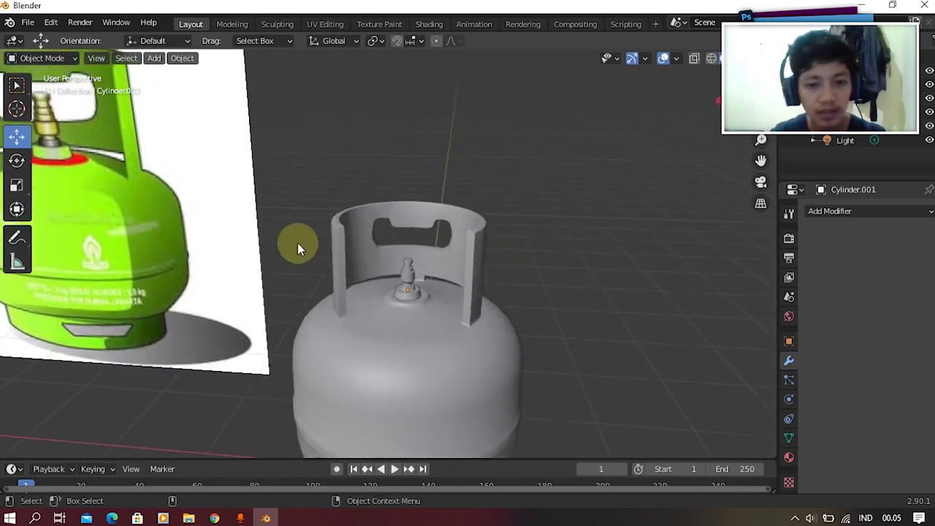
Apply smooth shading to the valve object and enable Auto Smooth for its normals, then deselect it.
{"action": "scroll", "coordinate": [420, 288], "scroll_direction": "up", "scroll_amount": 6}
{"action": "left_click", "coordinate": [441, 294]}
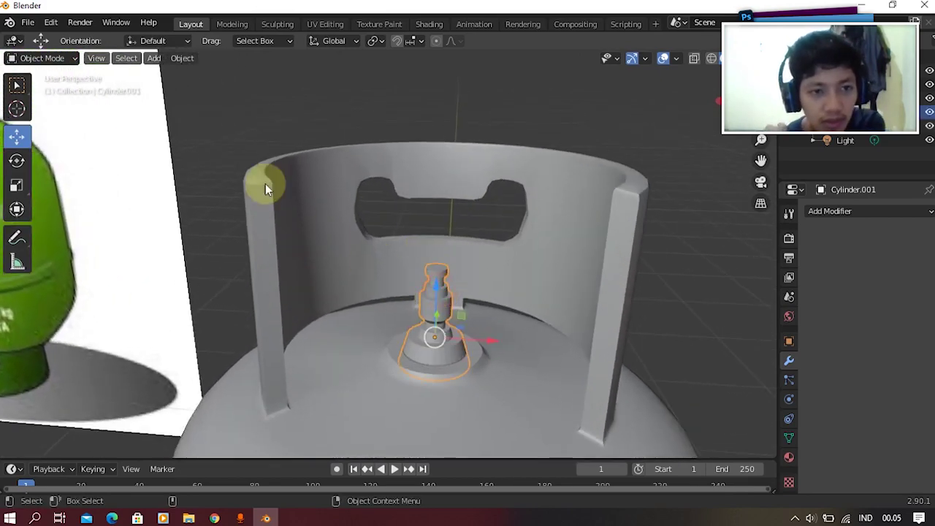
{"action": "left_click", "coordinate": [183, 58]}
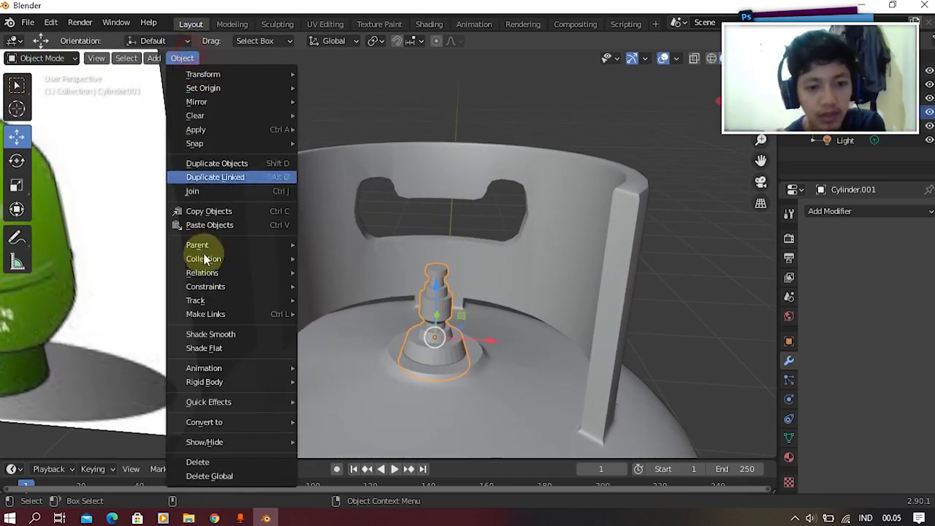
{"action": "left_click", "coordinate": [211, 333]}
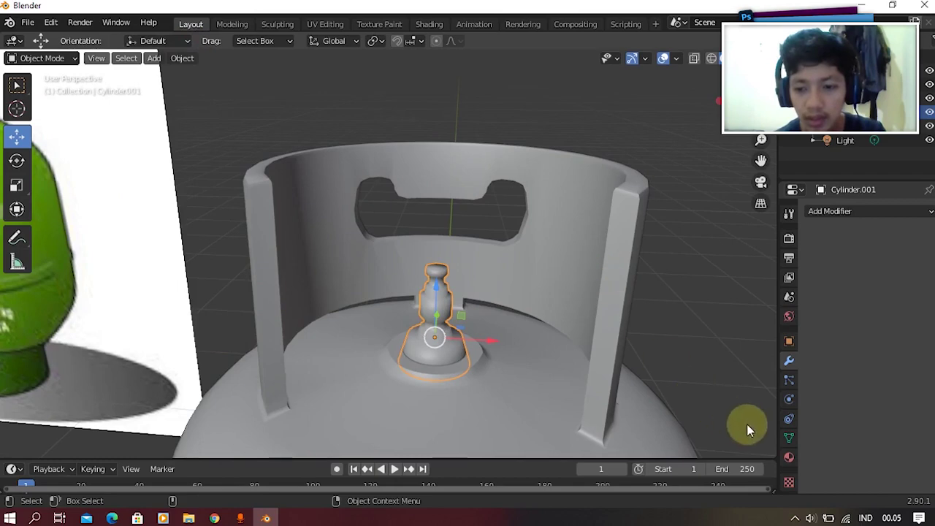
{"action": "left_click", "coordinate": [789, 437]}
{"action": "left_click", "coordinate": [858, 468]}
{"action": "left_click", "coordinate": [588, 157]}
Examine the whole gas cylinder model from several angles and compare its body, handle, valve and base with the reference picture.
{"action": "scroll", "coordinate": [511, 168], "scroll_direction": "down", "scroll_amount": 5}
{"action": "mouse_move", "coordinate": [469, 258]}
{"action": "middle_mouse_down"}
{"action": "mouse_move", "coordinate": [585, 188]}
{"action": "mouse_move", "coordinate": [444, 258]}
{"action": "mouse_move", "coordinate": [463, 261]}
{"action": "mouse_move", "coordinate": [528, 202]}
{"action": "mouse_move", "coordinate": [470, 247]}
{"action": "mouse_move", "coordinate": [434, 257]}
{"action": "mouse_move", "coordinate": [466, 254]}
{"action": "middle_mouse_up"}
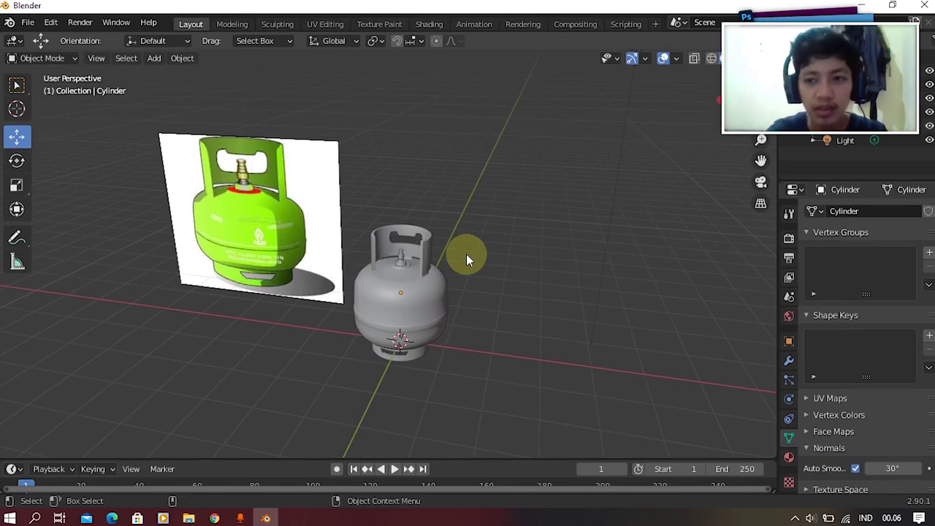
{"action": "middle_click_drag", "start_coordinate": [495, 228], "coordinate": [471, 227]}
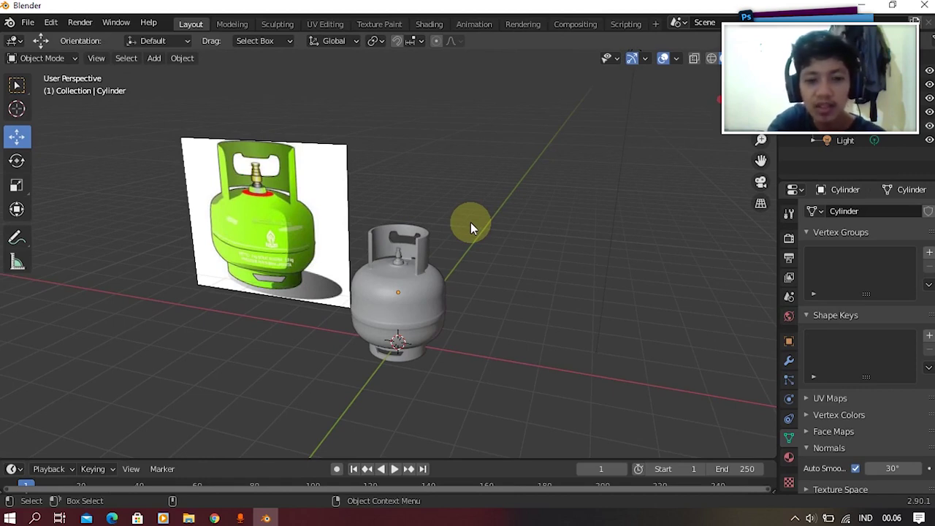
{"action": "middle_click_drag", "start_coordinate": [470, 222], "coordinate": [454, 201]}
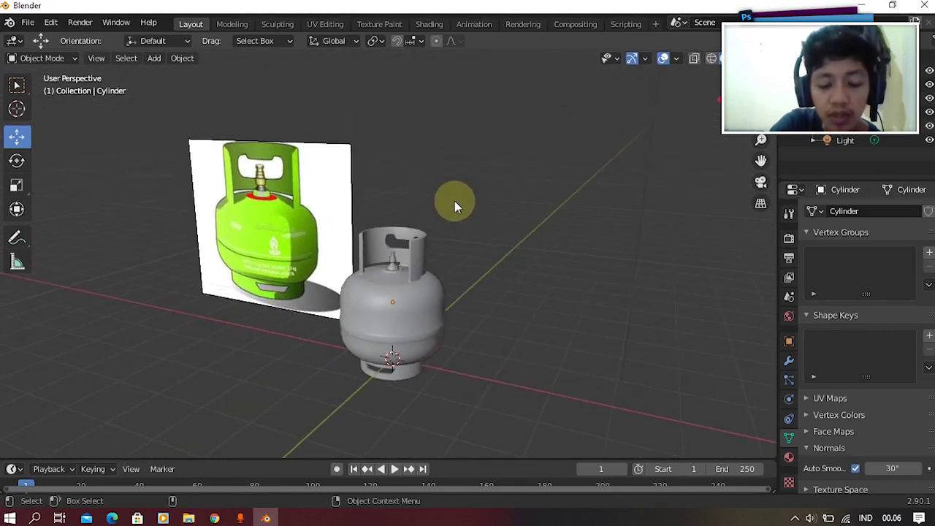
{"action": "middle_click_drag", "start_coordinate": [455, 202], "coordinate": [474, 211]}
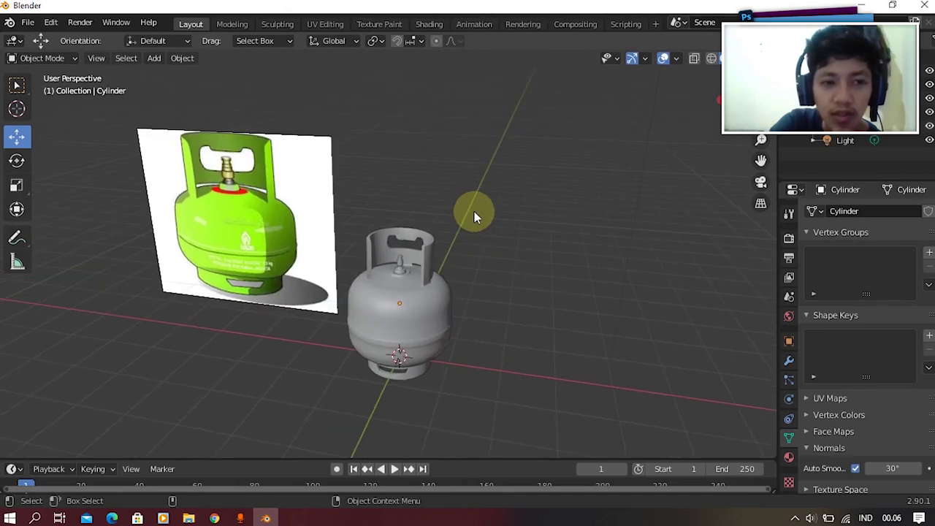
{"action": "middle_click_drag", "start_coordinate": [328, 215], "coordinate": [301, 252]}
{"action": "scroll", "coordinate": [299, 255], "scroll_direction": "up", "scroll_amount": 3}
{"action": "middle_click_drag", "start_coordinate": [377, 200], "coordinate": [261, 244]}
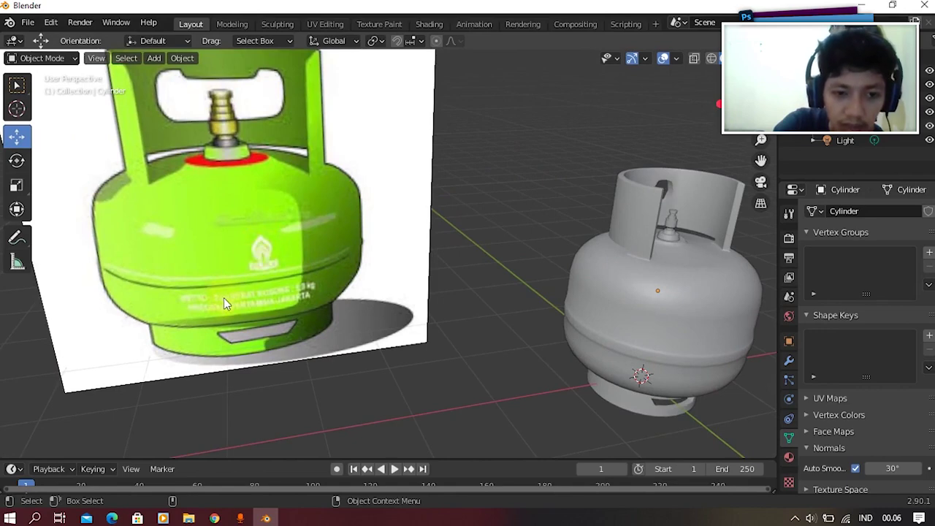
{"action": "middle_click_drag", "start_coordinate": [411, 307], "coordinate": [460, 361]}
{"action": "scroll", "coordinate": [511, 369], "scroll_direction": "down", "scroll_amount": 3}
{"action": "left_click", "coordinate": [615, 320]}
{"action": "middle_click_drag", "start_coordinate": [615, 319], "coordinate": [508, 369]}
{"action": "scroll", "coordinate": [682, 198], "scroll_direction": "down", "scroll_amount": 3}
{"action": "left_click", "coordinate": [694, 203]}
{"action": "middle_click_drag", "start_coordinate": [695, 204], "coordinate": [650, 256]}
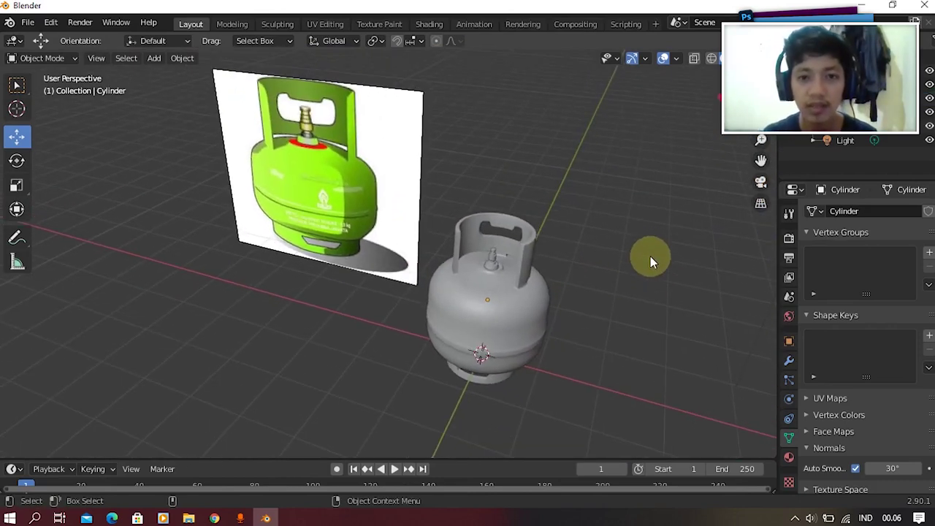